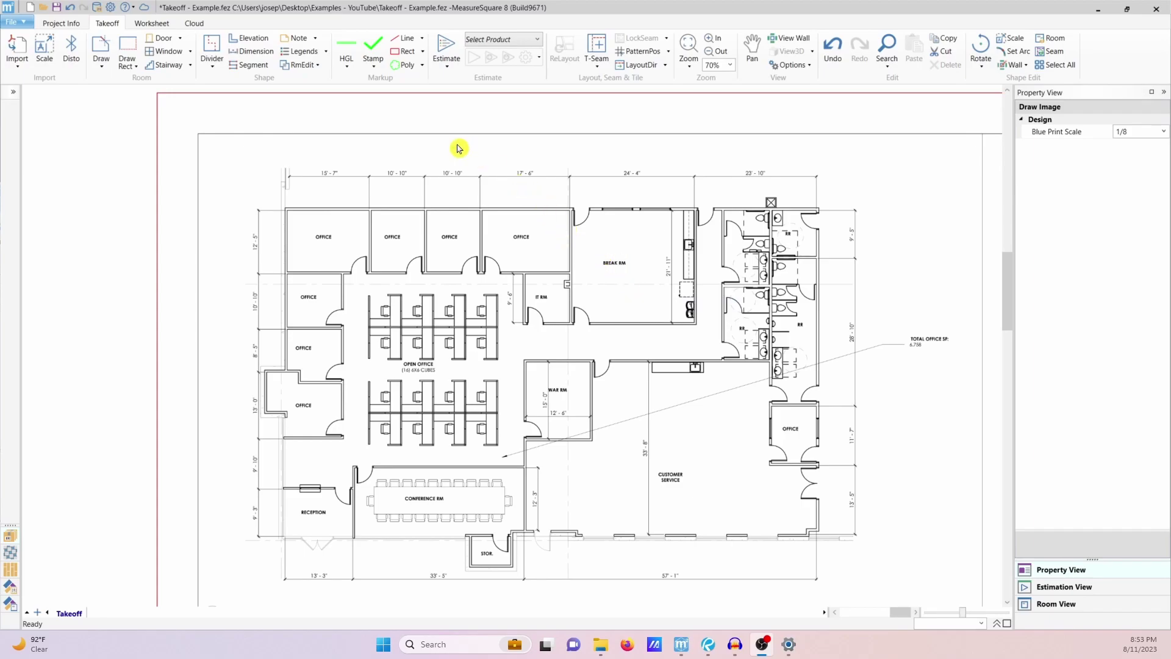
Add a dimension of about 24'4" above the break room, matching the blueprint's own dimension line, to check the drawing scale
{"action": "left_click", "coordinate": [263, 56]}
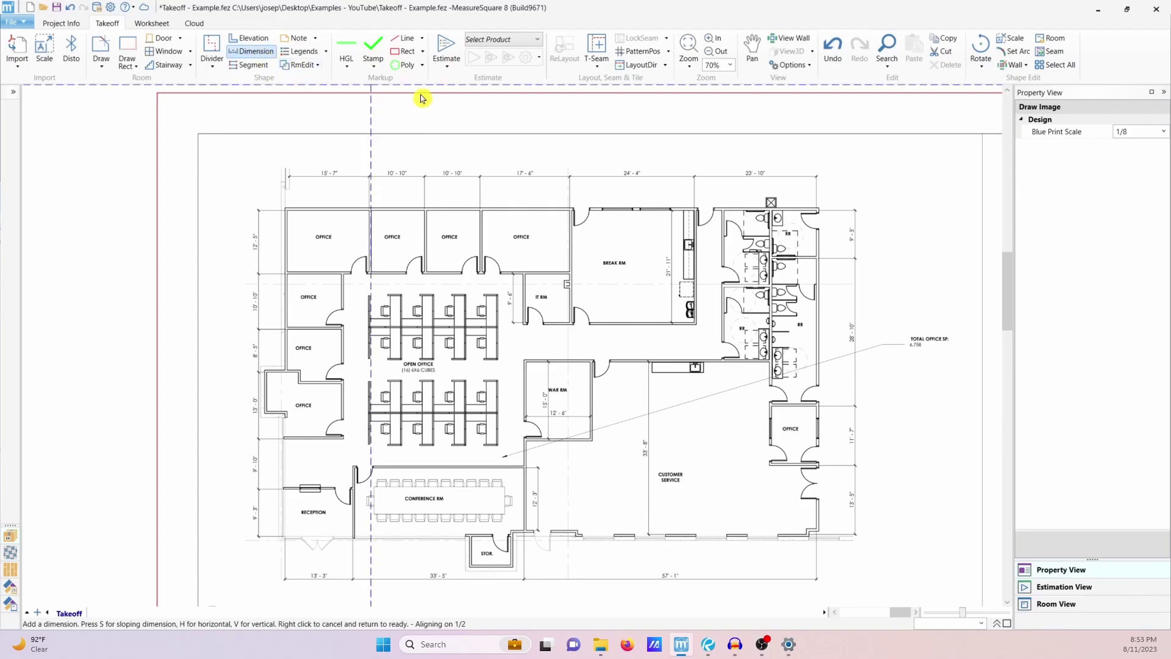
{"action": "scroll", "coordinate": [606, 183], "scroll_direction": "up", "scroll_amount": 5}
{"action": "scroll", "coordinate": [565, 177], "scroll_direction": "up", "scroll_amount": 2}
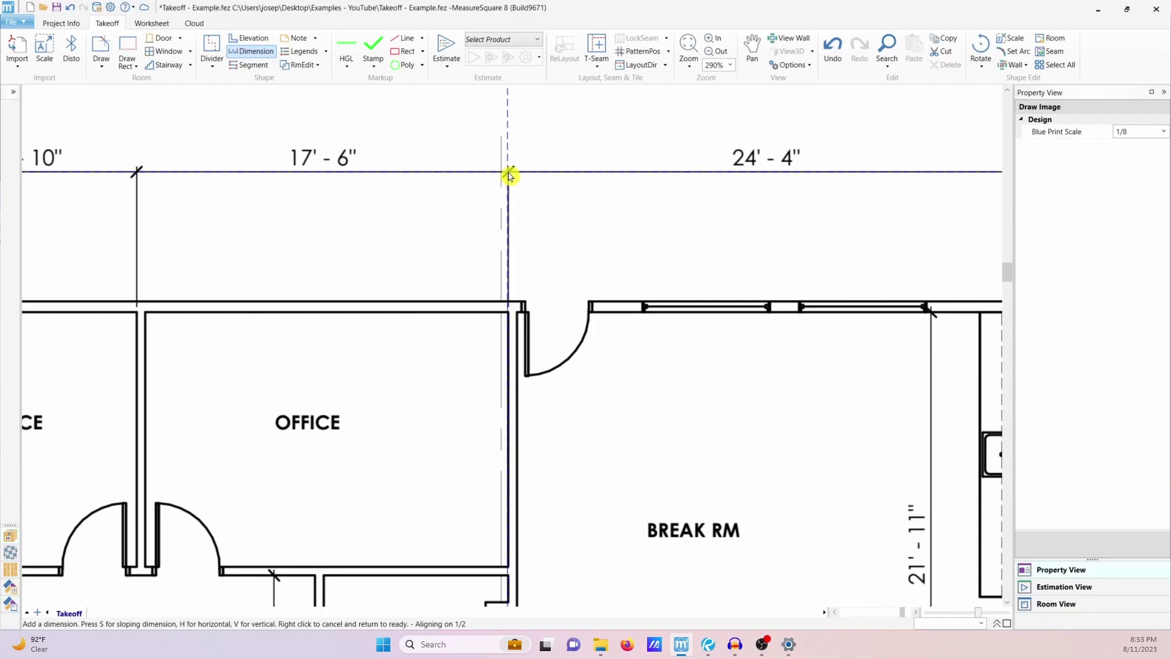
{"action": "left_click", "coordinate": [510, 176]}
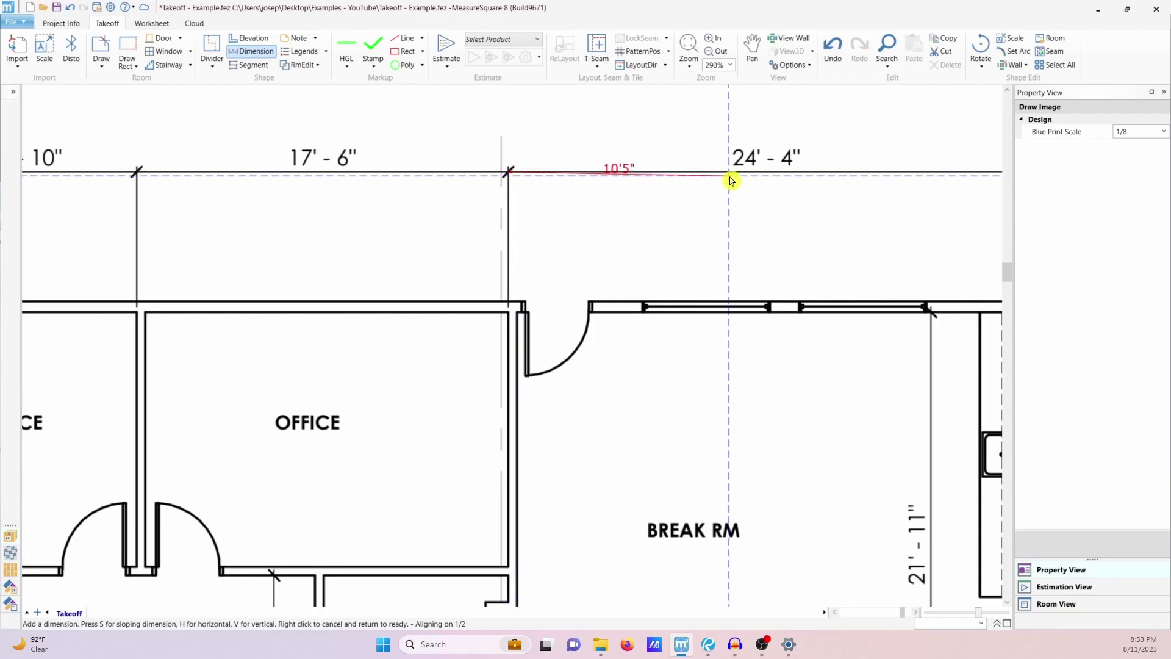
{"action": "left_click", "coordinate": [778, 192]}
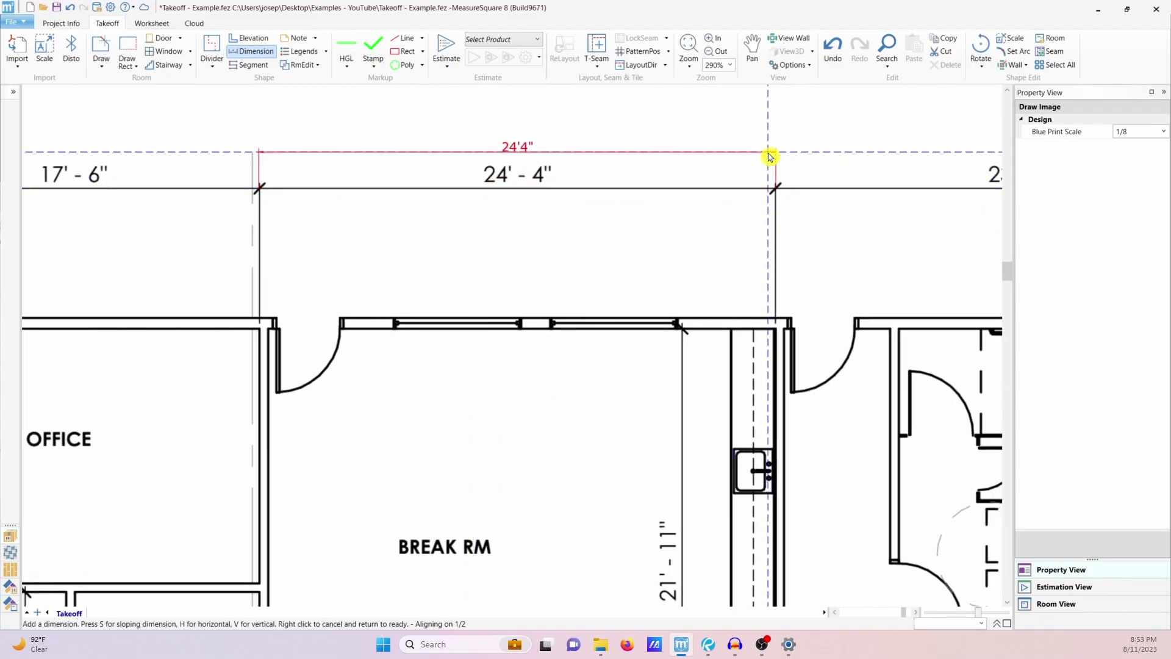
{"action": "left_click", "coordinate": [767, 131]}
{"action": "scroll", "coordinate": [768, 244], "scroll_direction": "down", "scroll_amount": 2}
{"action": "scroll", "coordinate": [769, 244], "scroll_direction": "down", "scroll_amount": 1}
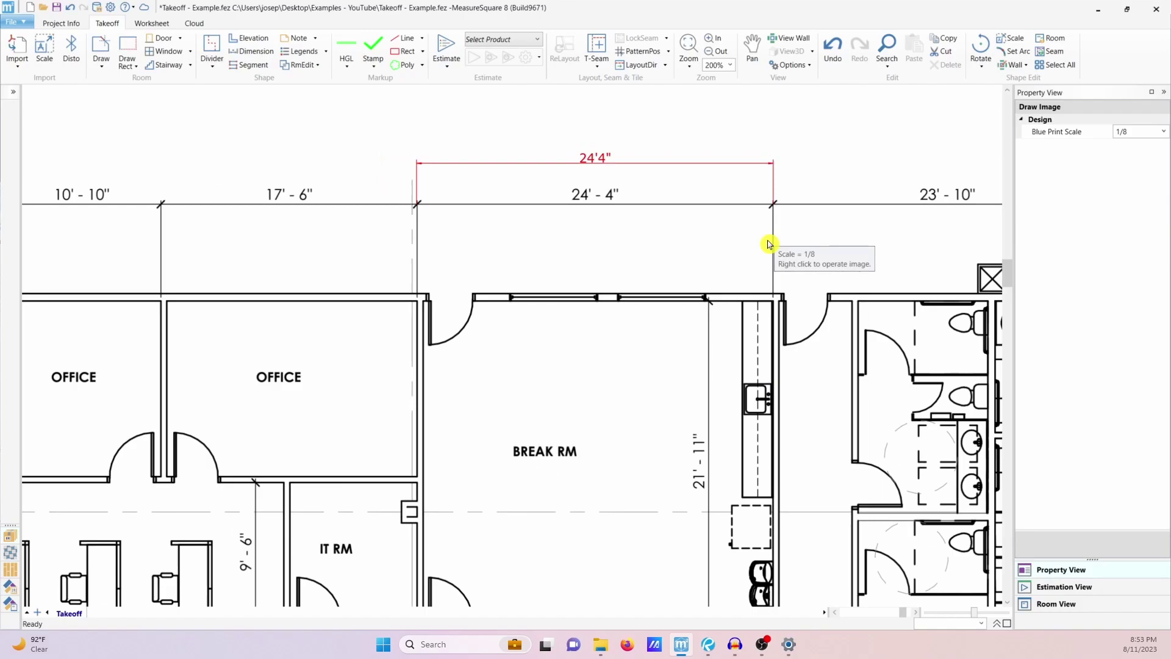
{"action": "scroll", "coordinate": [768, 244], "scroll_direction": "down", "scroll_amount": 4}
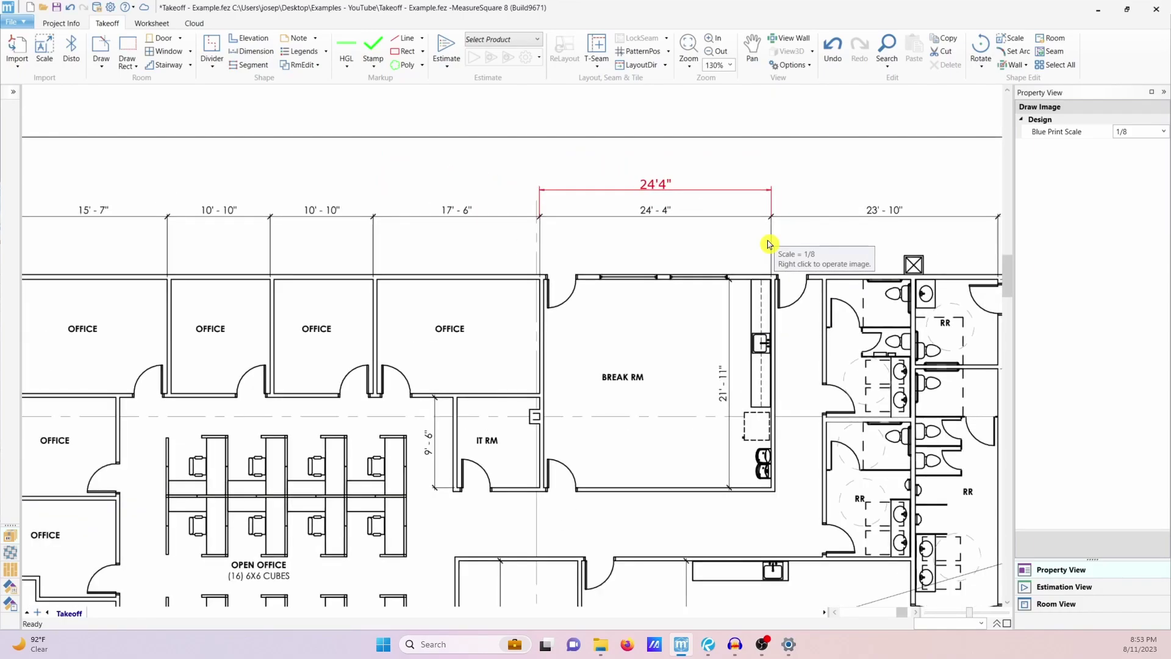
Draw rectangular rooms over the first three offices along the upper wall, one rectangle per office from inner corner to inner corner
{"action": "middle_click_drag", "start_coordinate": [306, 324], "coordinate": [466, 266]}
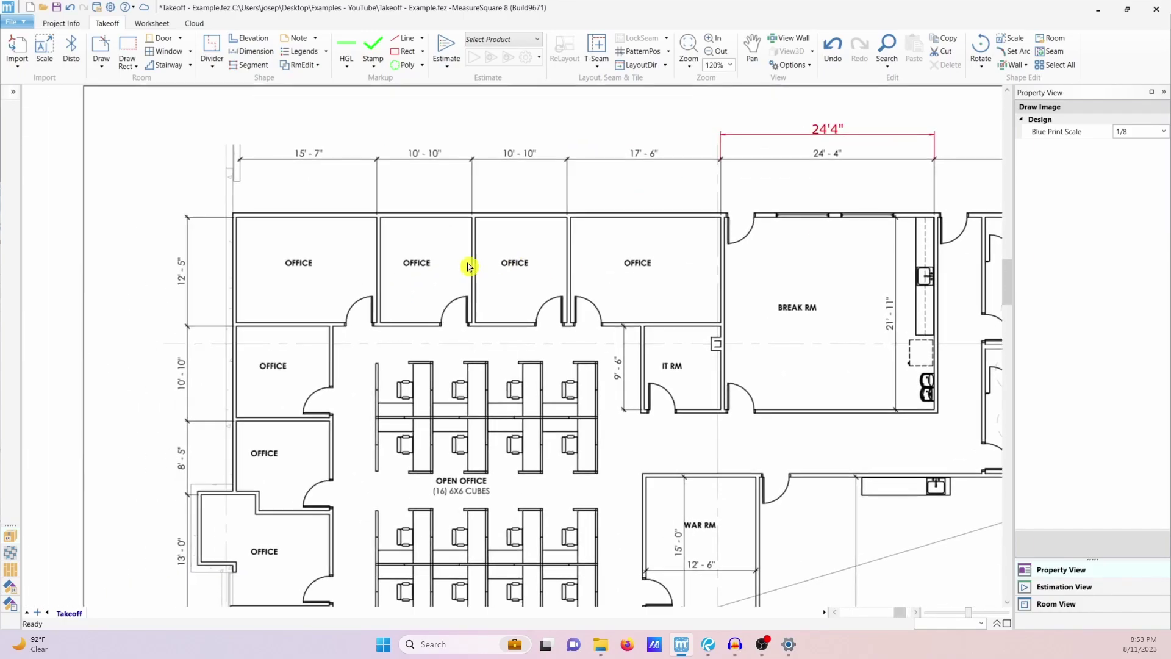
{"action": "middle_click_drag", "start_coordinate": [541, 316], "coordinate": [450, 241]}
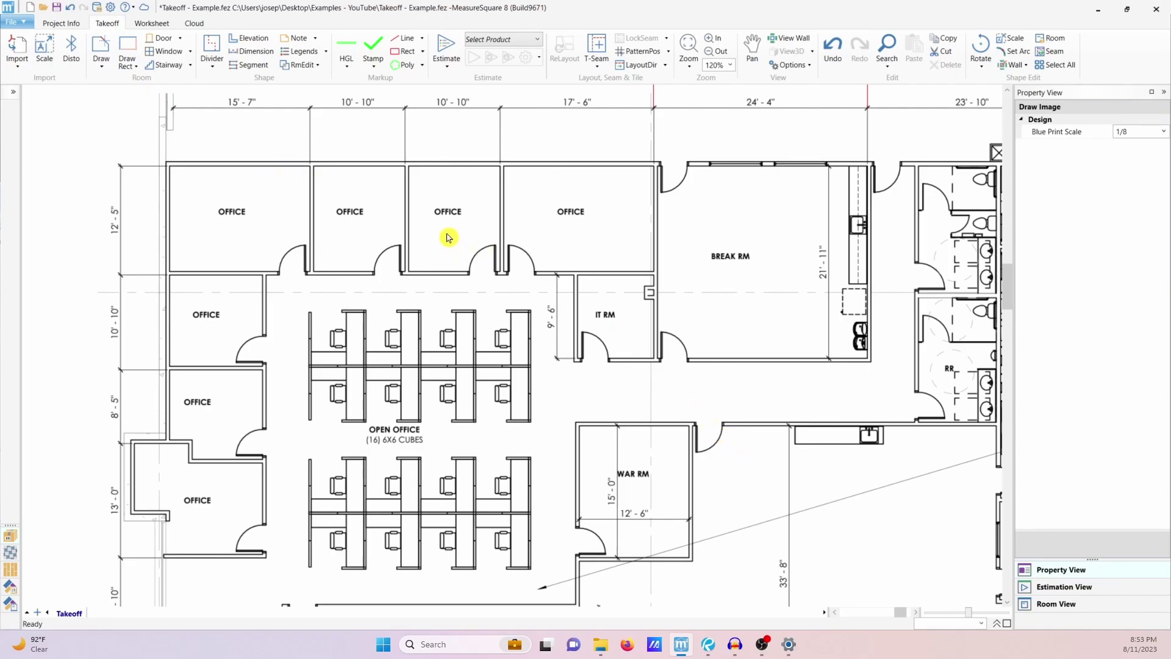
{"action": "left_click", "coordinate": [131, 53]}
{"action": "scroll", "coordinate": [201, 202], "scroll_direction": "up", "scroll_amount": 2}
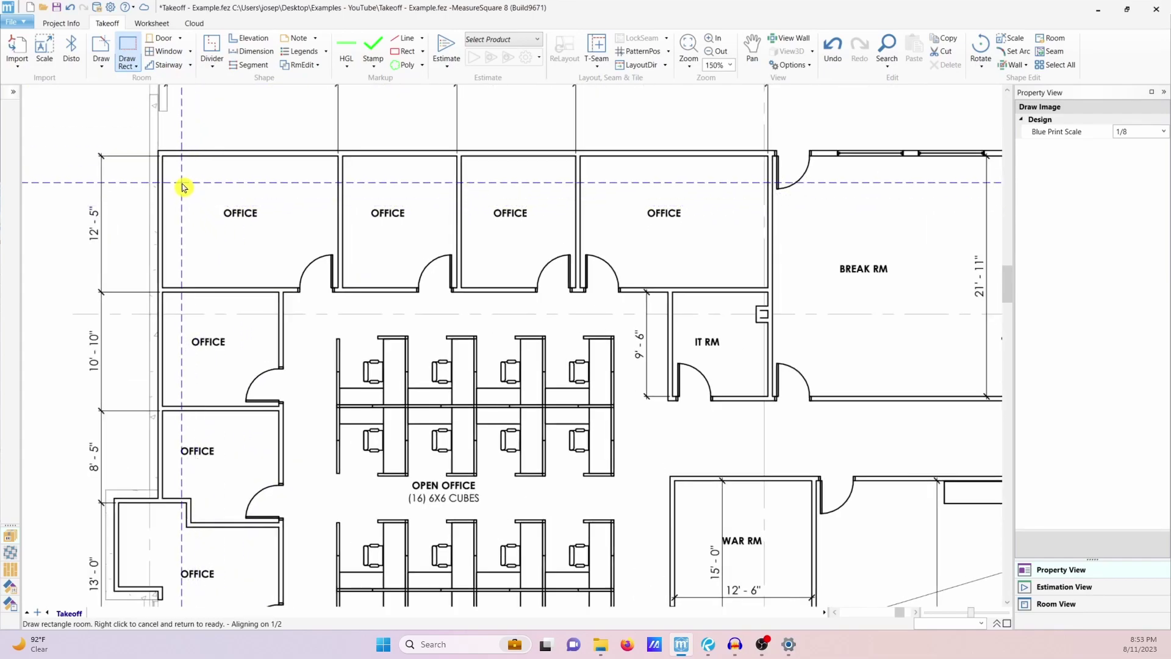
{"action": "left_click", "coordinate": [165, 160]}
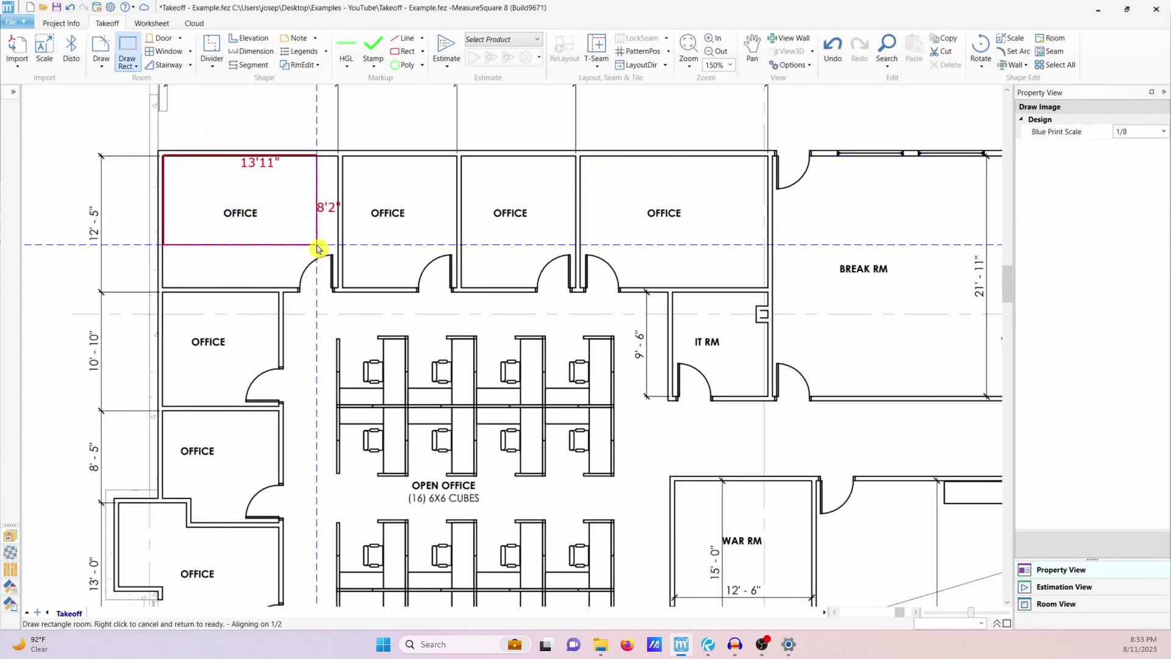
{"action": "left_click", "coordinate": [342, 288]}
{"action": "left_click", "coordinate": [345, 158]}
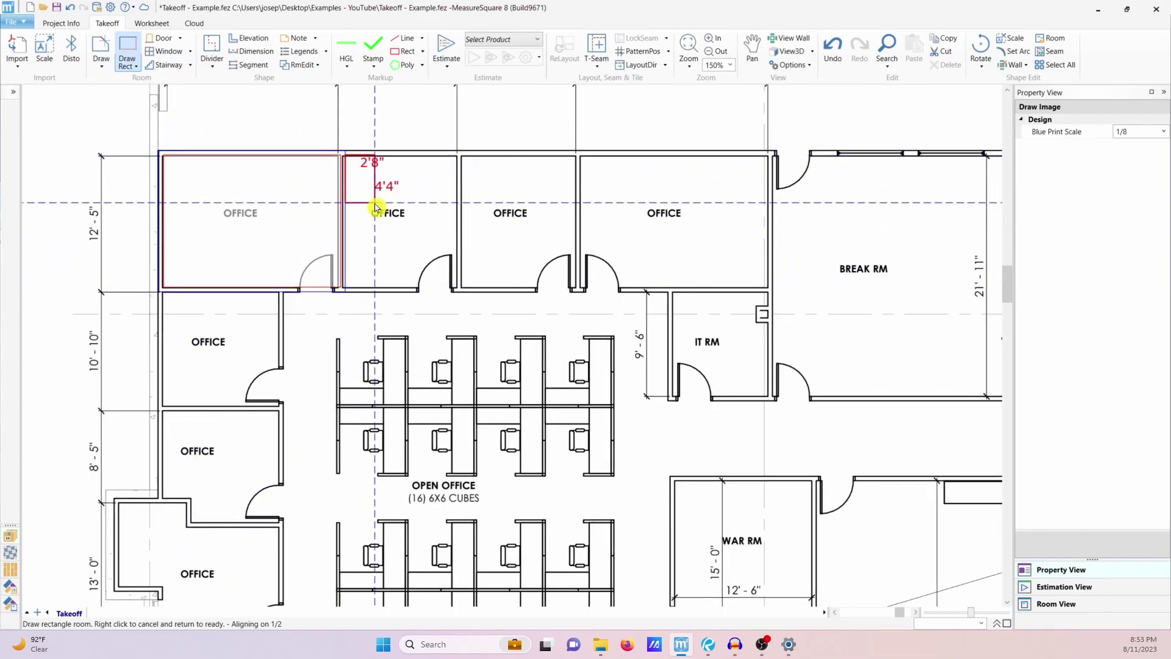
{"action": "left_click", "coordinate": [459, 289]}
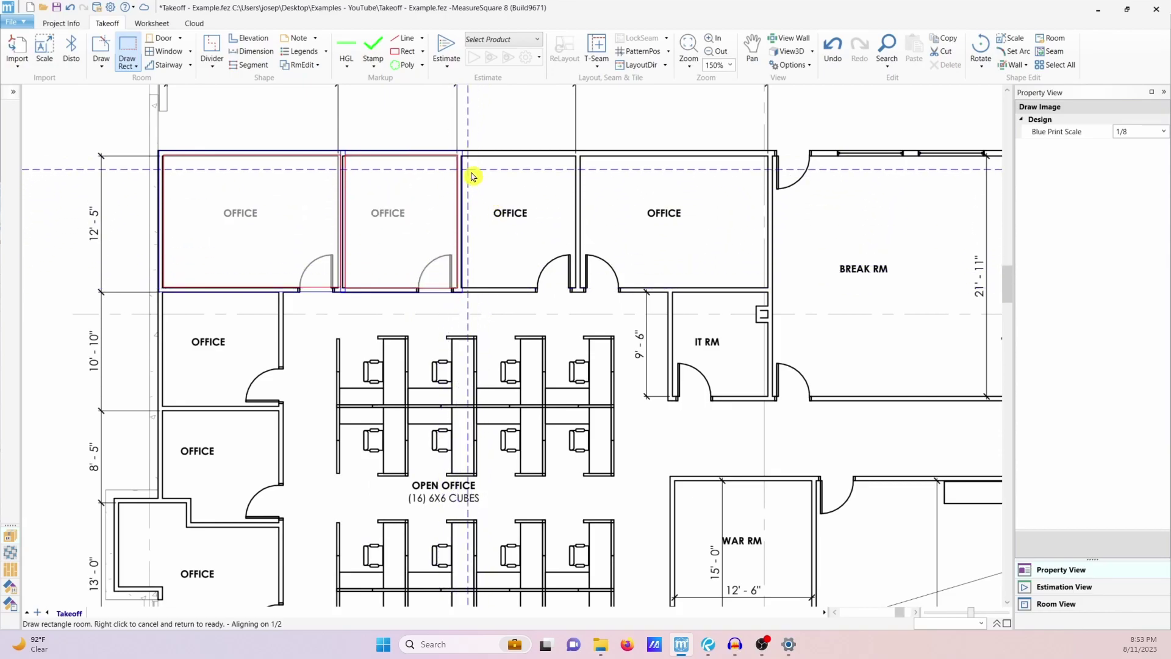
{"action": "left_click", "coordinate": [462, 157]}
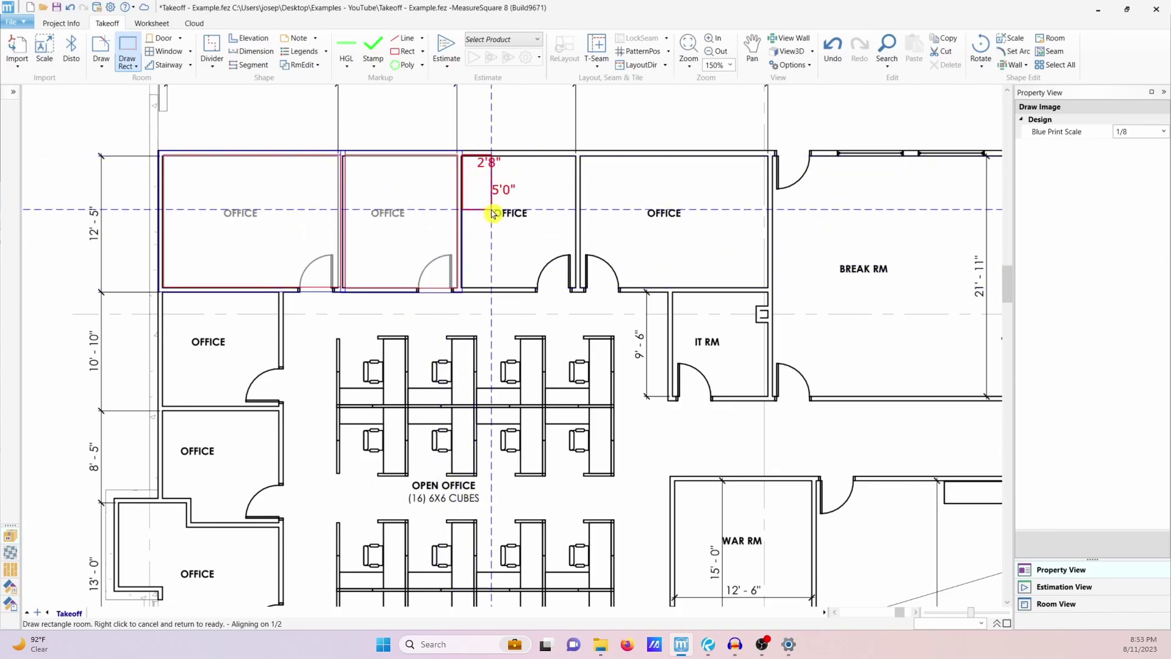
{"action": "left_click", "coordinate": [577, 290]}
Select the three drawn office rooms together and delete them
{"action": "scroll", "coordinate": [509, 250], "scroll_direction": "down", "scroll_amount": 3}
{"action": "scroll", "coordinate": [308, 319], "scroll_direction": "down", "scroll_amount": 2}
{"action": "scroll", "coordinate": [682, 390], "scroll_direction": "down", "scroll_amount": 1}
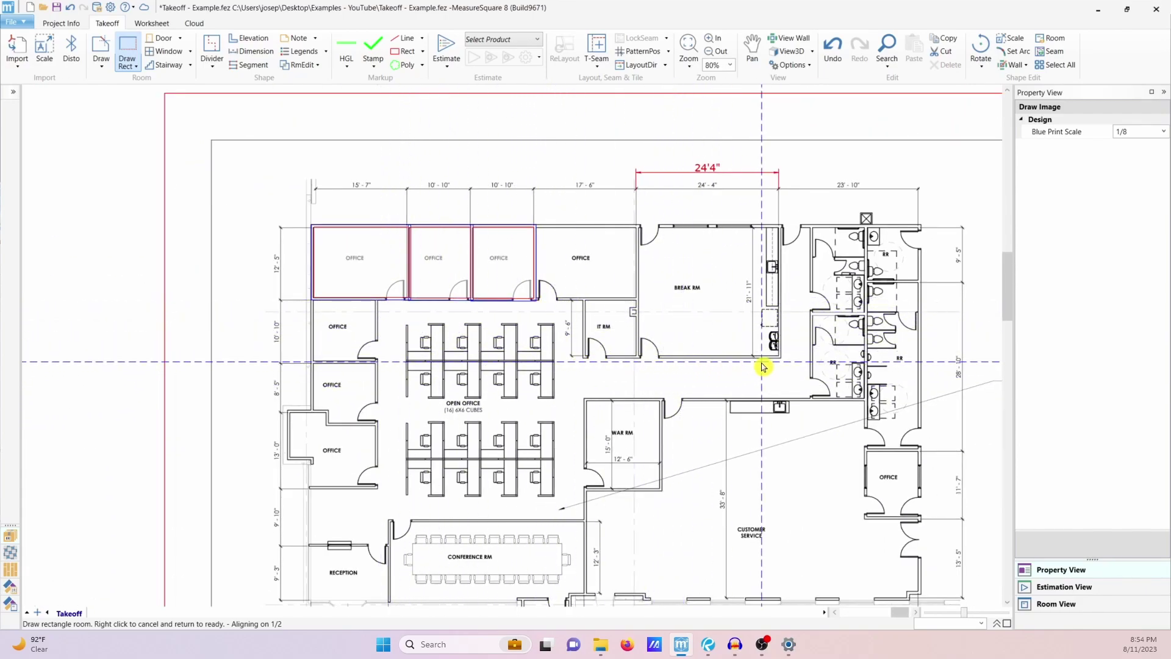
{"action": "right_click", "coordinate": [614, 339]}
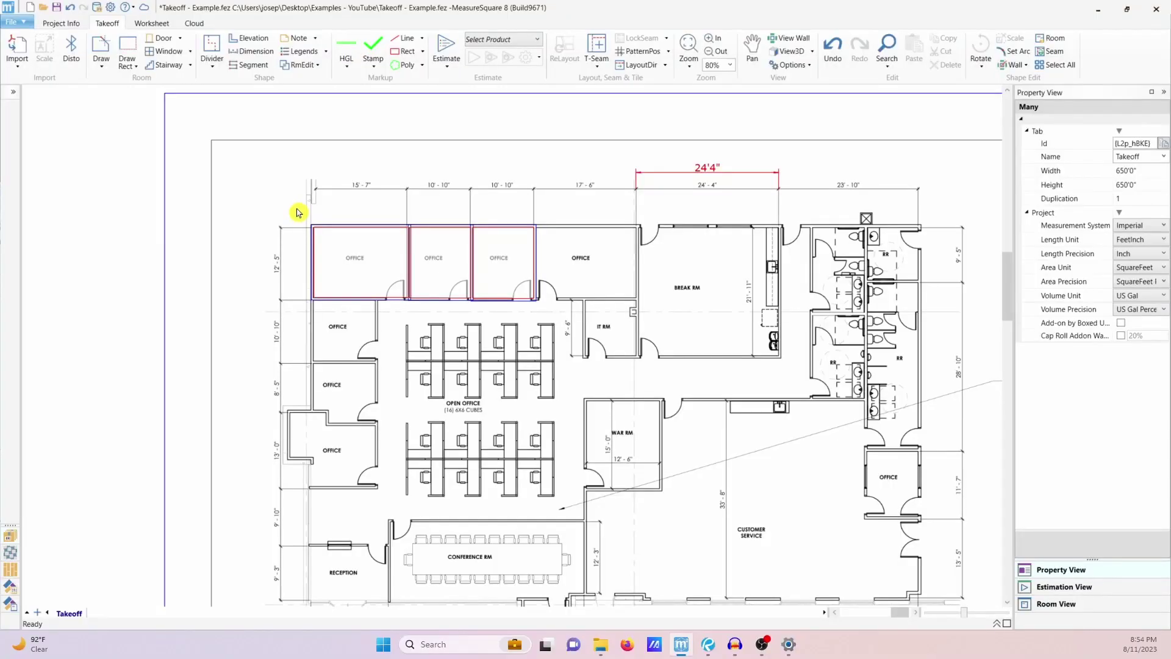
{"action": "left_click_drag", "start_coordinate": [298, 212], "coordinate": [636, 307]}
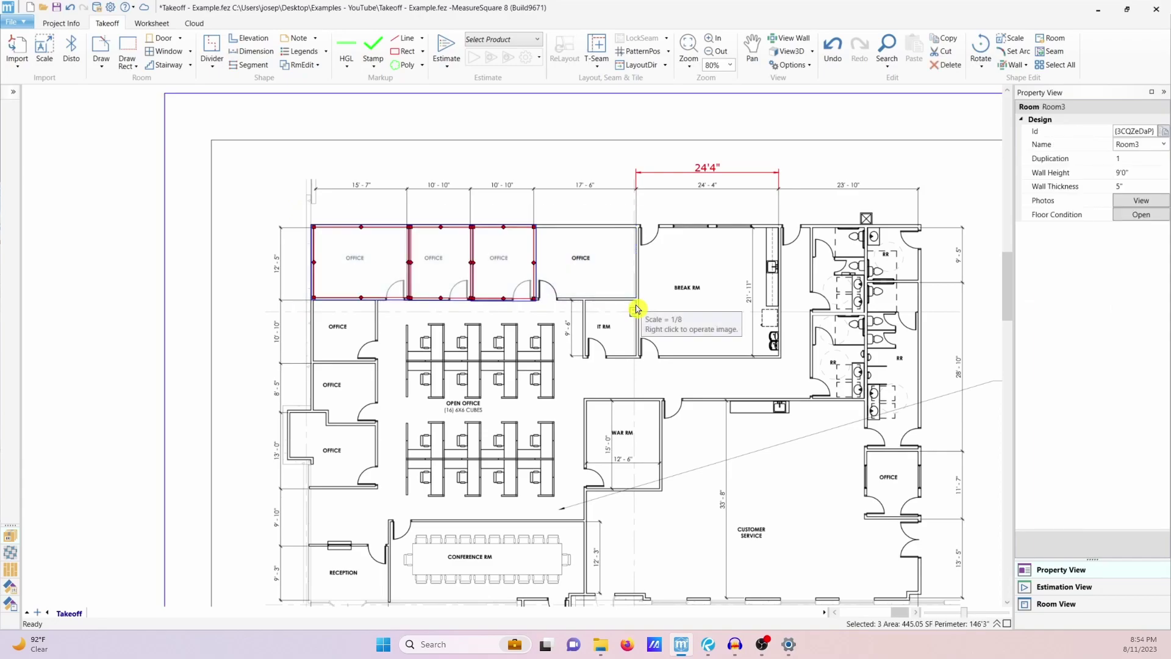
{"action": "left_click", "coordinate": [636, 307]}
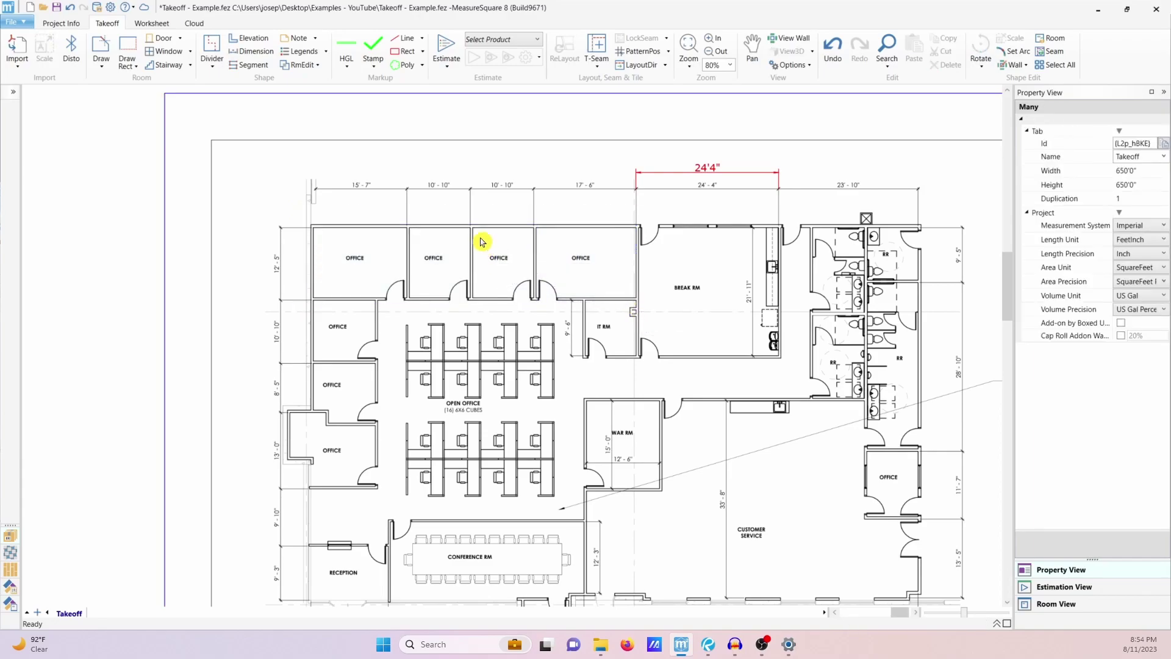
Start a point-by-point room outline at the upper-left office's inner corner and run it along the upper exterior wall to the far restroom corner
{"action": "left_click", "coordinate": [101, 54]}
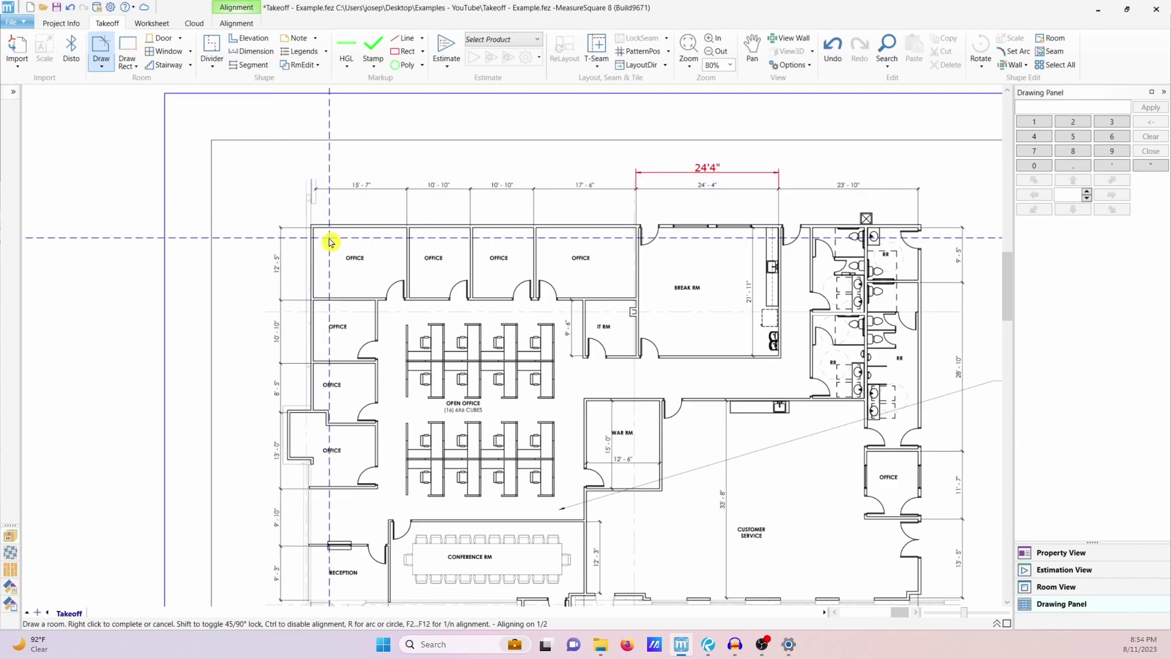
{"action": "scroll", "coordinate": [323, 238], "scroll_direction": "up", "scroll_amount": 5}
{"action": "scroll", "coordinate": [306, 235], "scroll_direction": "up", "scroll_amount": 1}
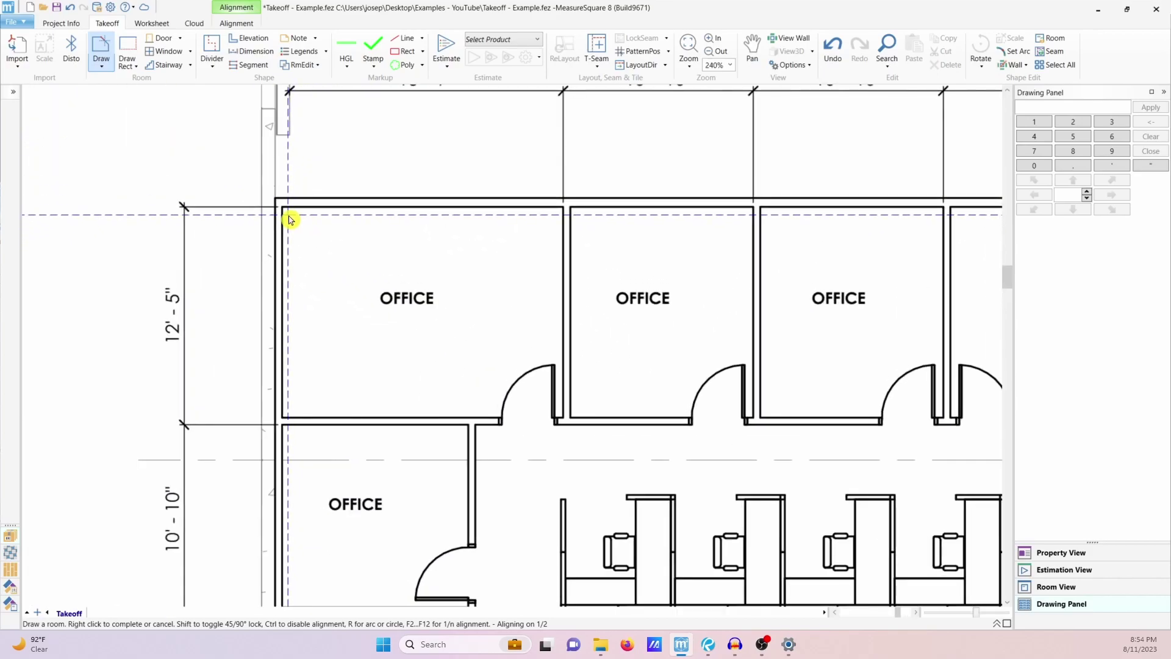
{"action": "left_click", "coordinate": [286, 211]}
{"action": "scroll", "coordinate": [286, 210], "scroll_direction": "down", "scroll_amount": 4}
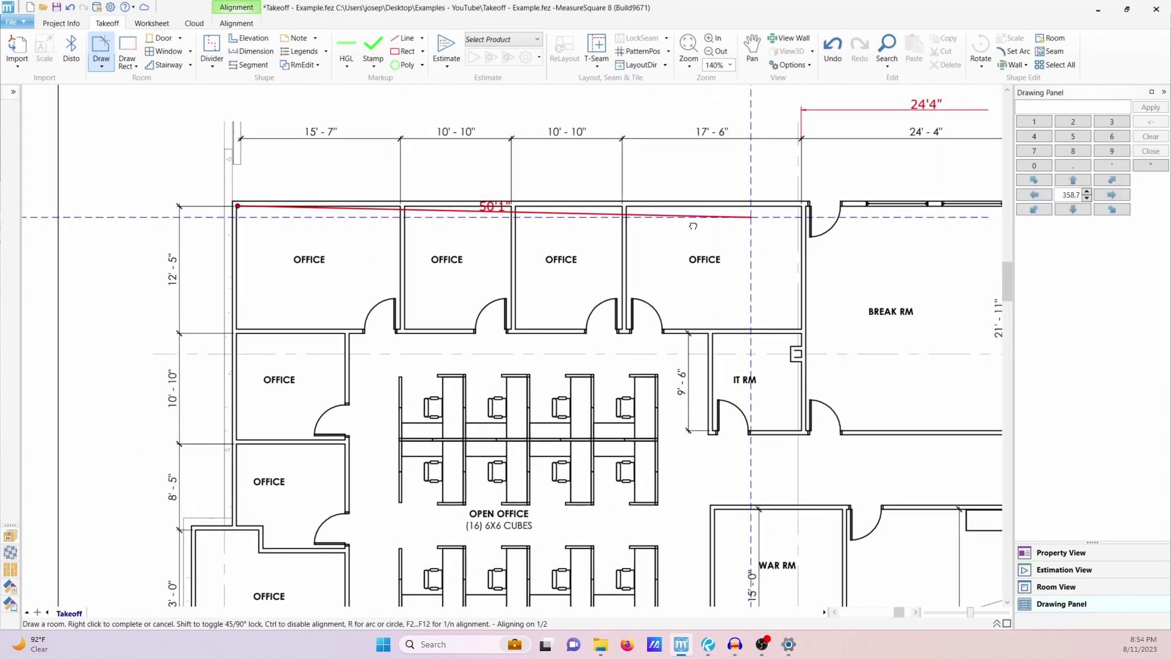
{"action": "scroll", "coordinate": [393, 257], "scroll_direction": "right", "scroll_amount": 5}
{"action": "scroll", "coordinate": [562, 256], "scroll_direction": "up", "scroll_amount": 3}
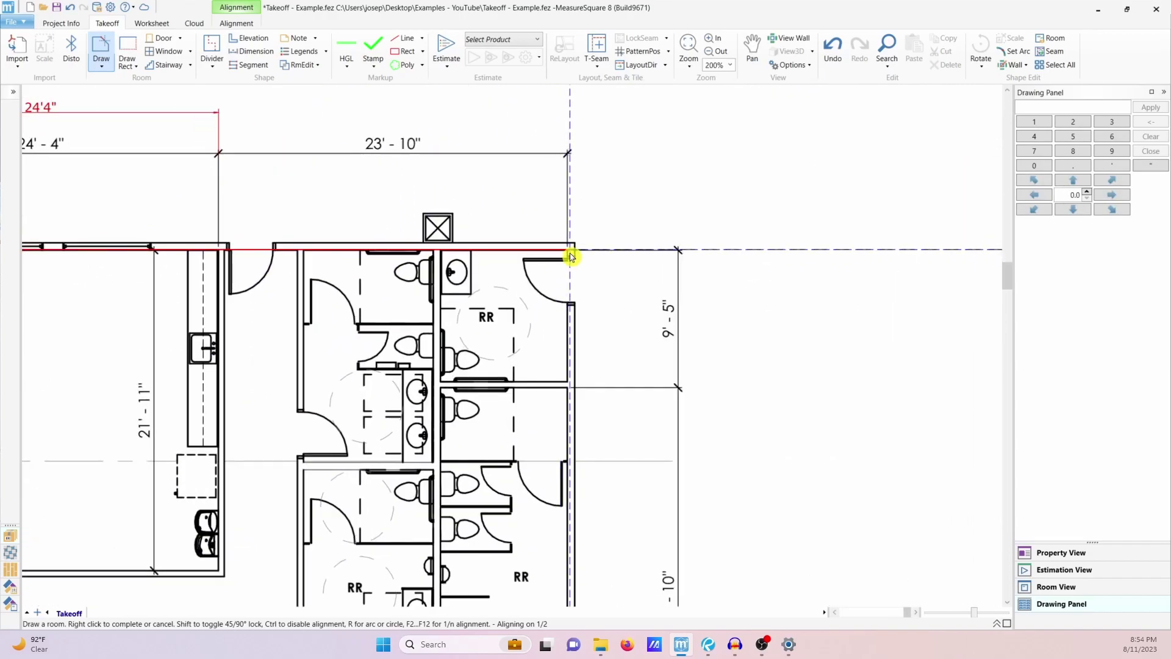
{"action": "left_click", "coordinate": [572, 256]}
{"action": "scroll", "coordinate": [572, 255], "scroll_direction": "down", "scroll_amount": 5}
{"action": "scroll", "coordinate": [569, 293], "scroll_direction": "up", "scroll_amount": 6}
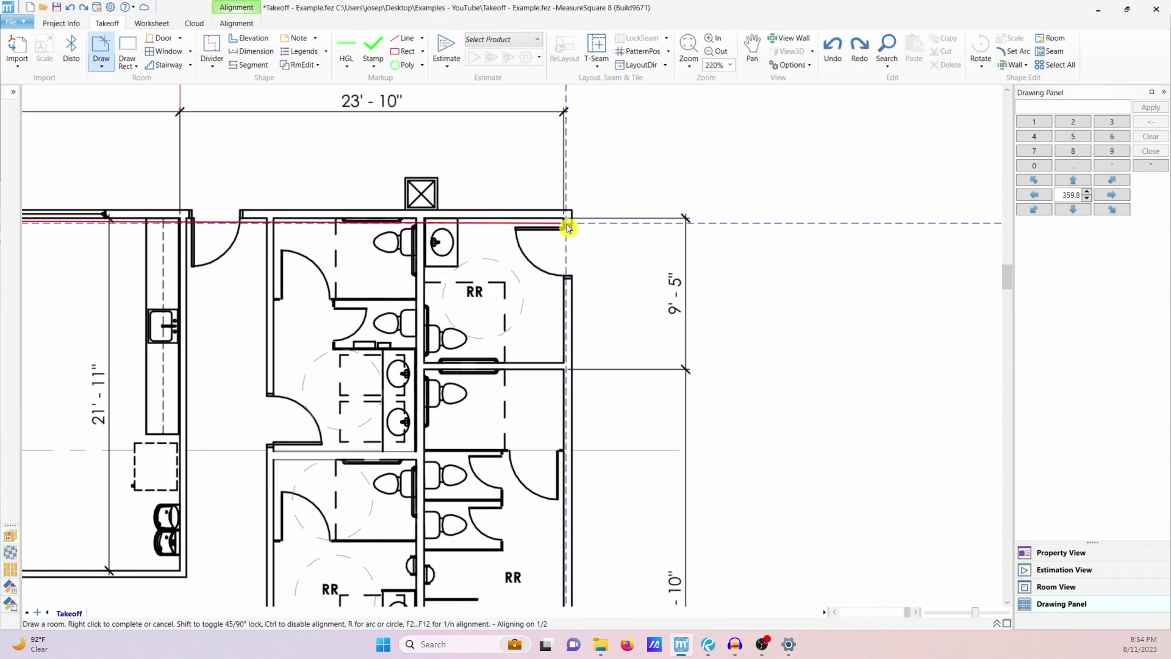
Continue the outline down the exterior wall past the restrooms and office, adding a corner jog of about 2'1" by 1'2" at customer service
{"action": "scroll", "coordinate": [567, 226], "scroll_direction": "down", "scroll_amount": 3}
{"action": "scroll", "coordinate": [585, 353], "scroll_direction": "down", "scroll_amount": 5}
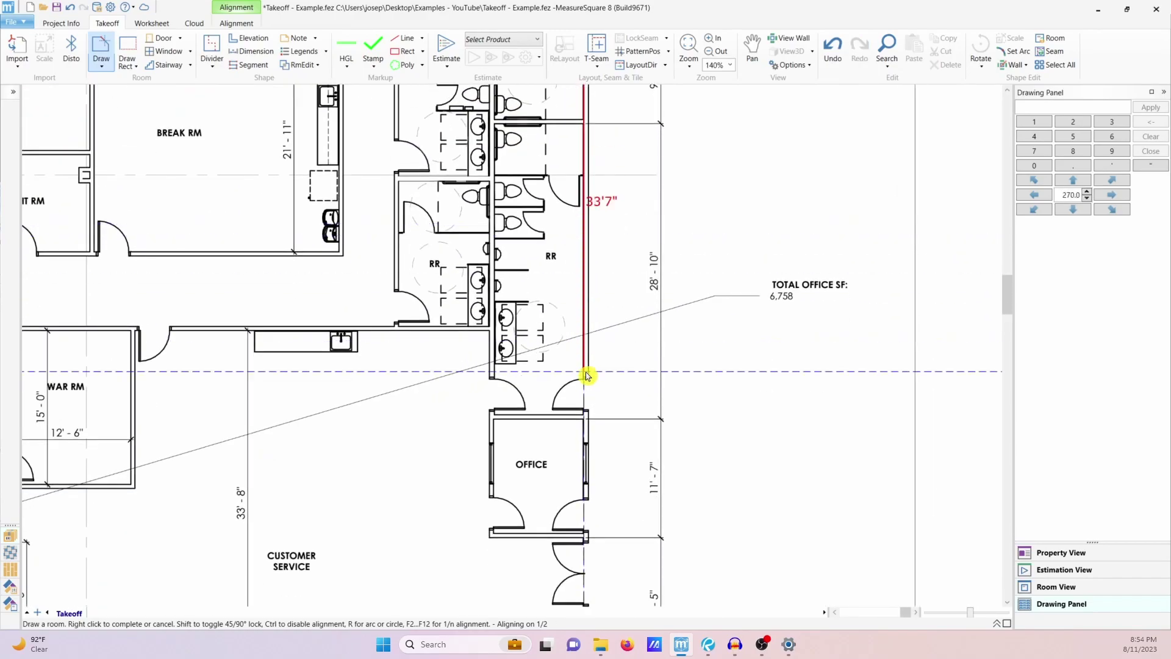
{"action": "scroll", "coordinate": [596, 348], "scroll_direction": "up", "scroll_amount": 2}
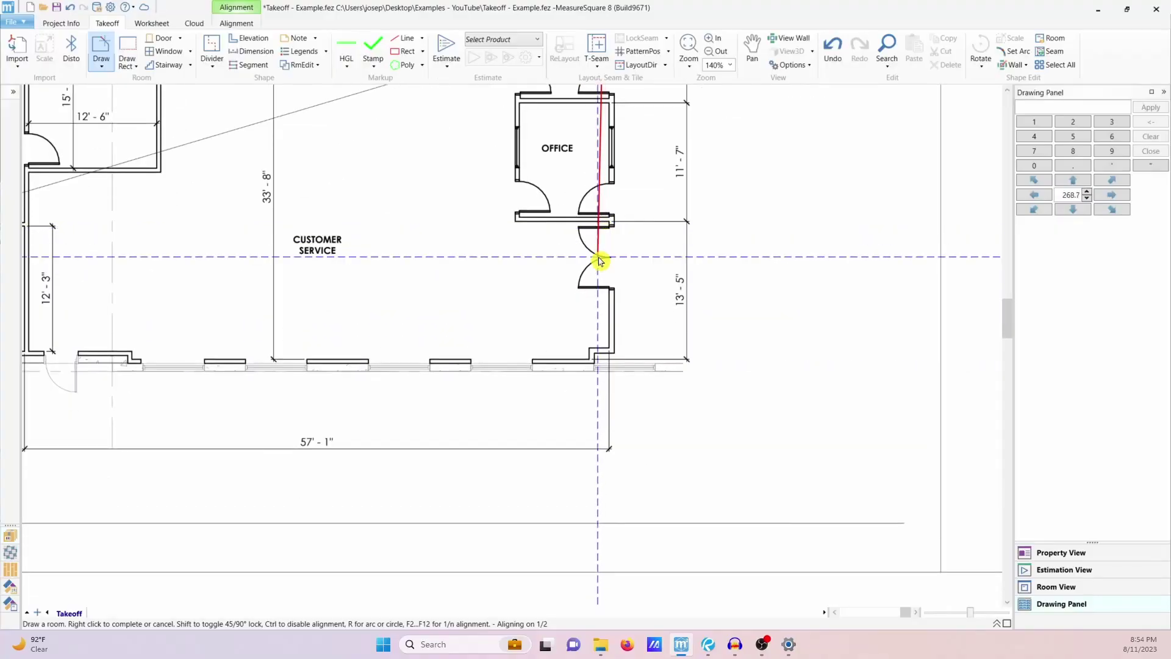
{"action": "scroll", "coordinate": [604, 344], "scroll_direction": "up", "scroll_amount": 3}
{"action": "left_click", "coordinate": [622, 345]}
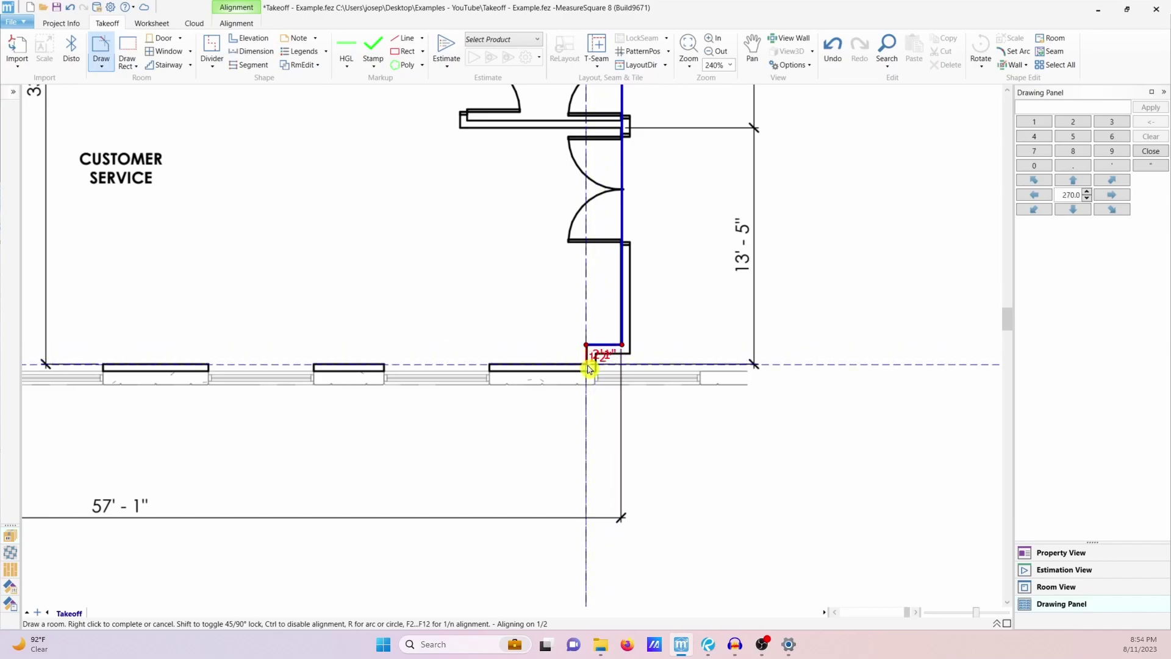
{"action": "left_click", "coordinate": [590, 365]}
Trace the customer service window wall for about 15'7", then follow a recessed window section about 5'11" long
{"action": "scroll", "coordinate": [746, 367], "scroll_direction": "down", "scroll_amount": 1}
{"action": "scroll", "coordinate": [747, 368], "scroll_direction": "down", "scroll_amount": 1}
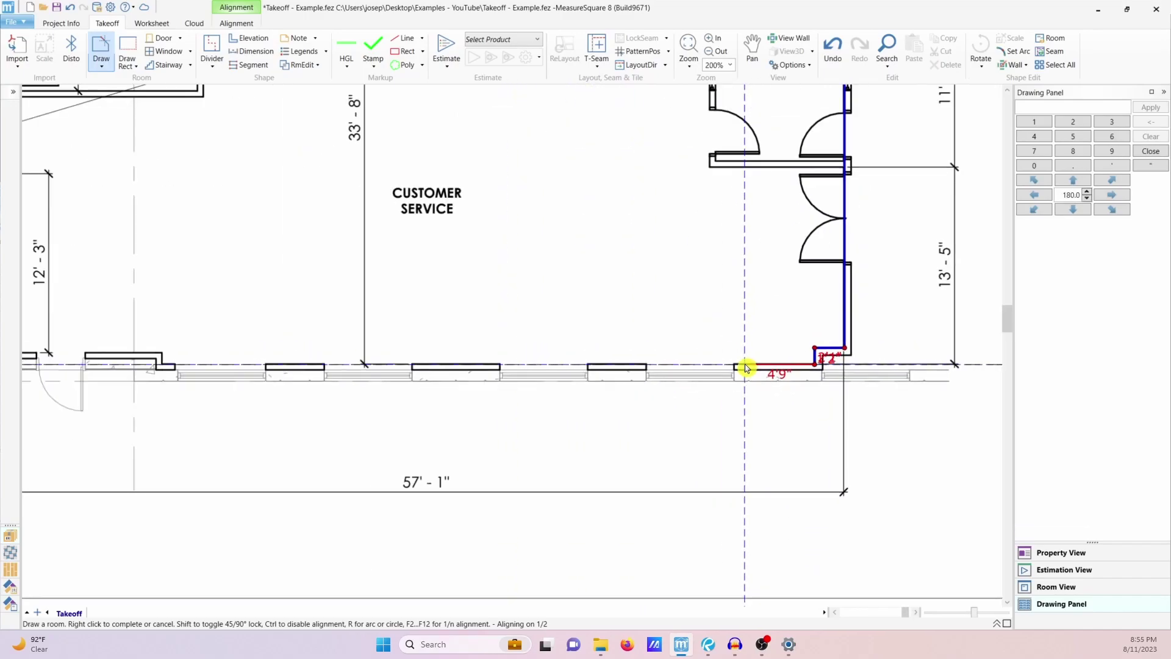
{"action": "scroll", "coordinate": [747, 367], "scroll_direction": "up", "scroll_amount": 3}
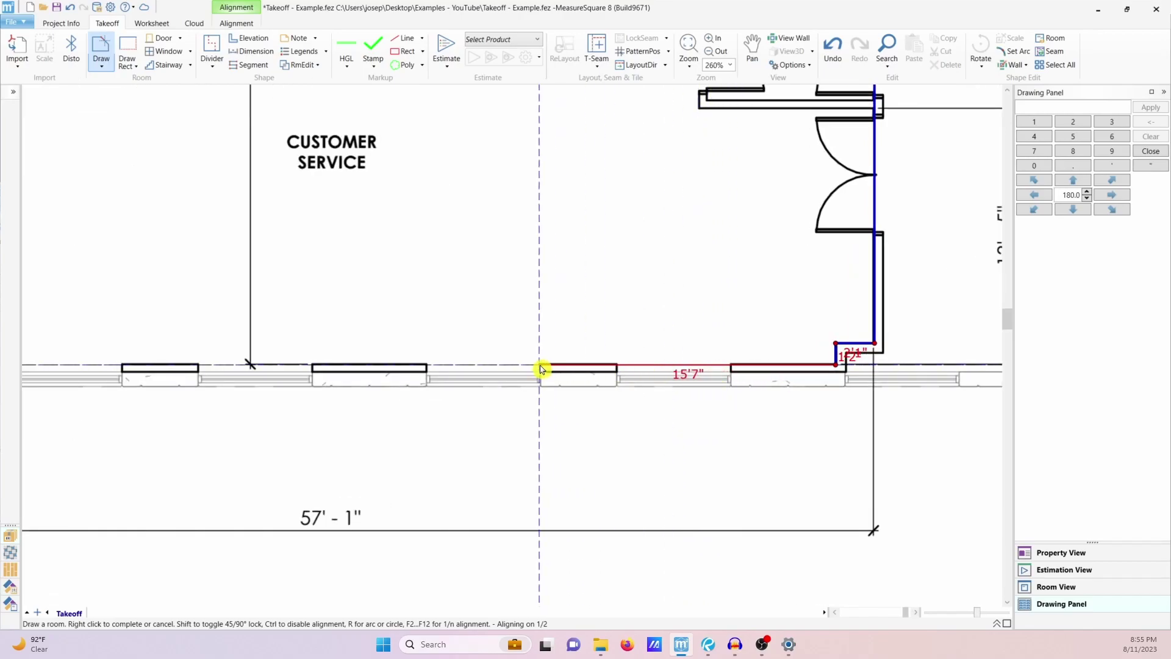
{"action": "scroll", "coordinate": [540, 369], "scroll_direction": "up", "scroll_amount": 3}
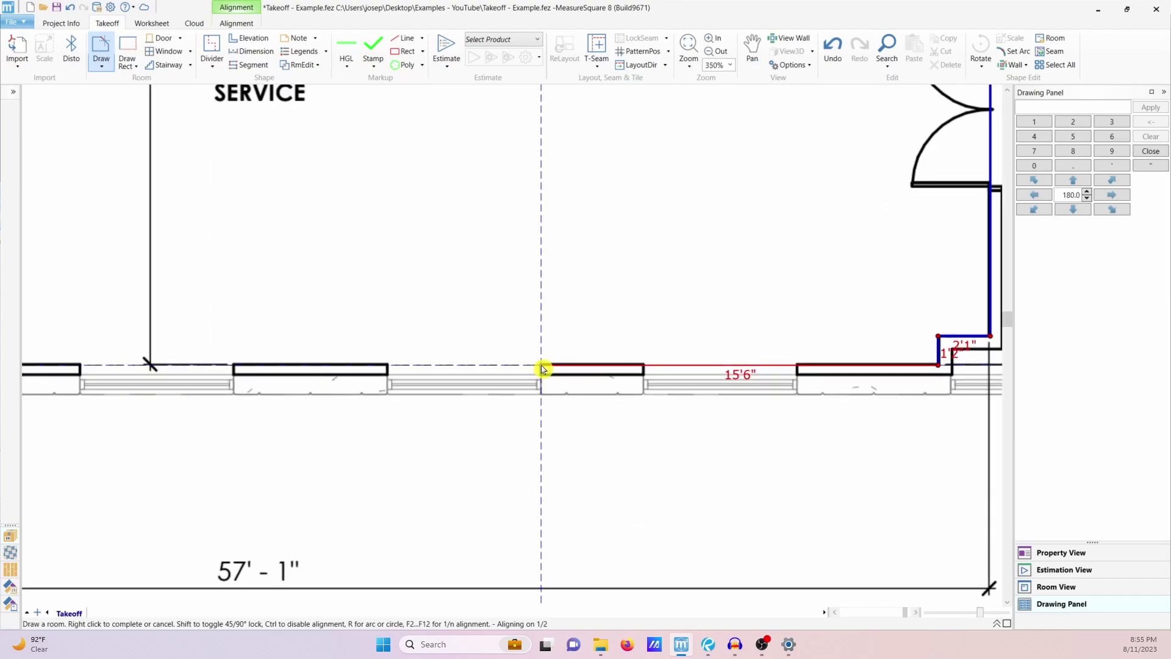
{"action": "left_click", "coordinate": [541, 368]}
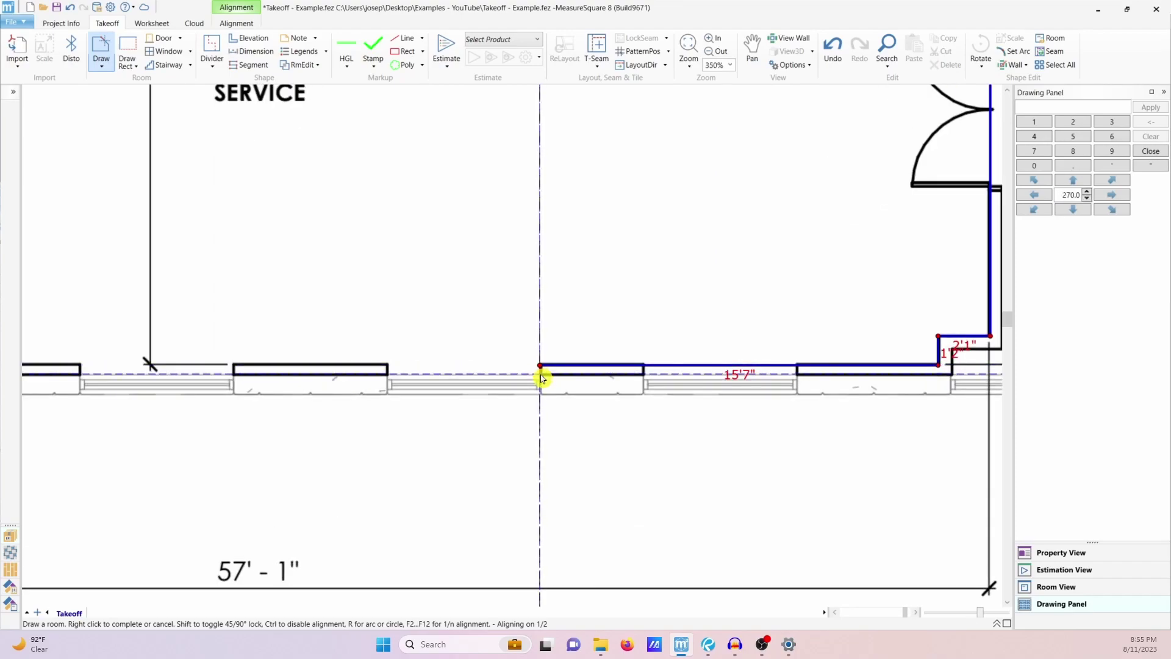
{"action": "left_click", "coordinate": [389, 373]}
Continue the outline along the window wall's inner face with segments of about 6'0", 6'0" and 4'0"
{"action": "middle_click_drag", "start_coordinate": [361, 366], "coordinate": [740, 361]}
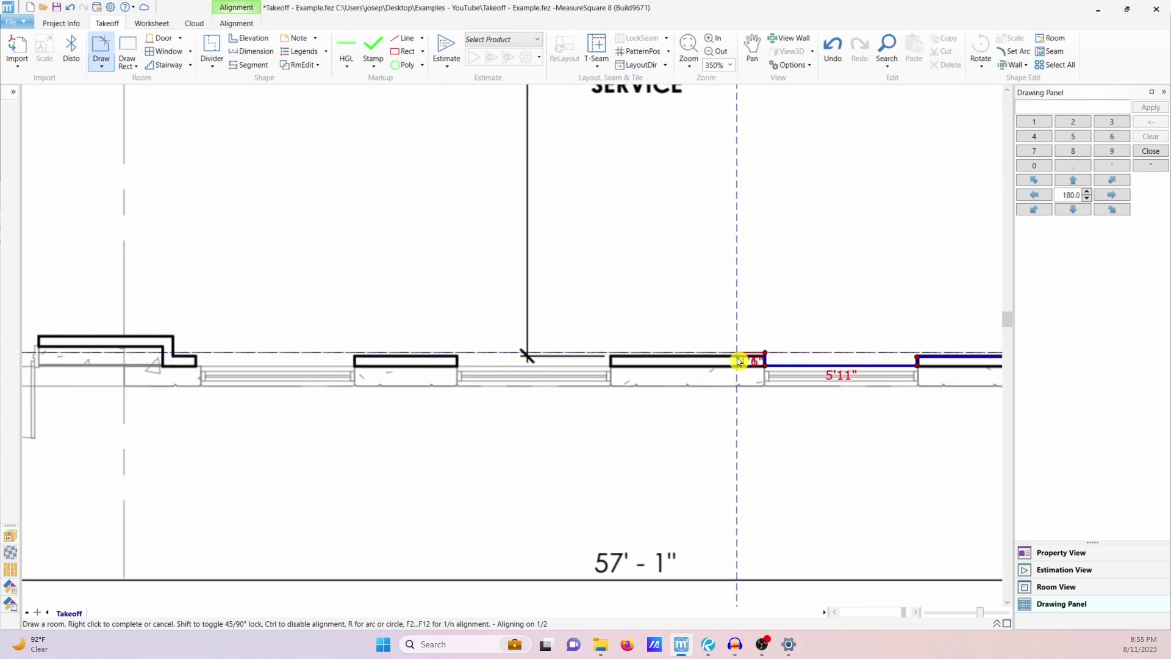
{"action": "left_click", "coordinate": [612, 358]}
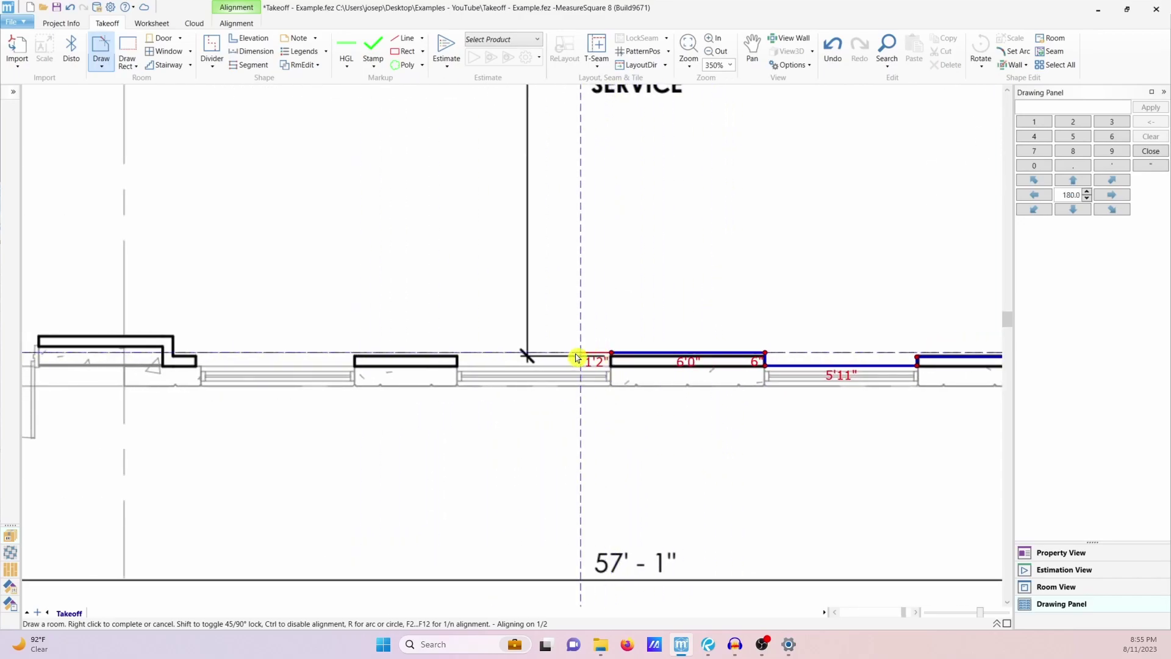
{"action": "left_click", "coordinate": [459, 359]}
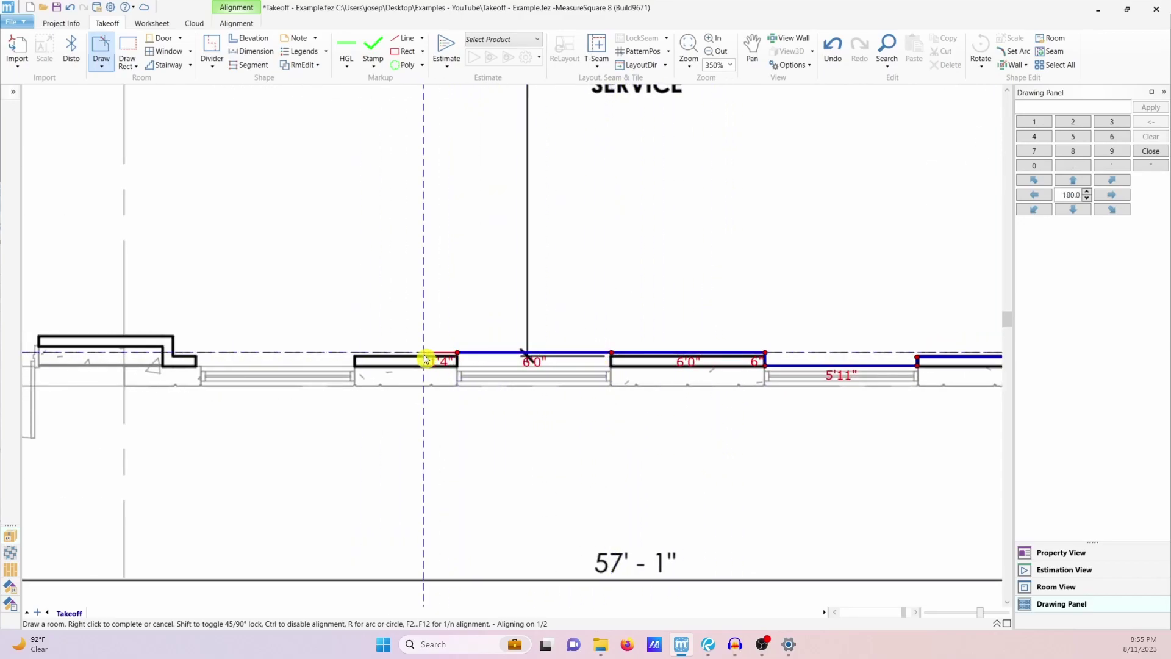
{"action": "left_click", "coordinate": [355, 354]}
Trace the last window recess, about 7" deep and 6'3" long, and follow the stepped wall corner beside it
{"action": "left_click", "coordinate": [355, 367]}
{"action": "left_click", "coordinate": [194, 367]}
{"action": "left_click", "coordinate": [194, 355]}
{"action": "left_click", "coordinate": [175, 355]}
{"action": "left_click", "coordinate": [175, 335]}
Trace the wall beside customer service for about 13'1", then follow the storage room's inside walls of about 6'10", 7'7" and 6'0"
{"action": "middle_click_drag", "start_coordinate": [175, 338], "coordinate": [631, 327]}
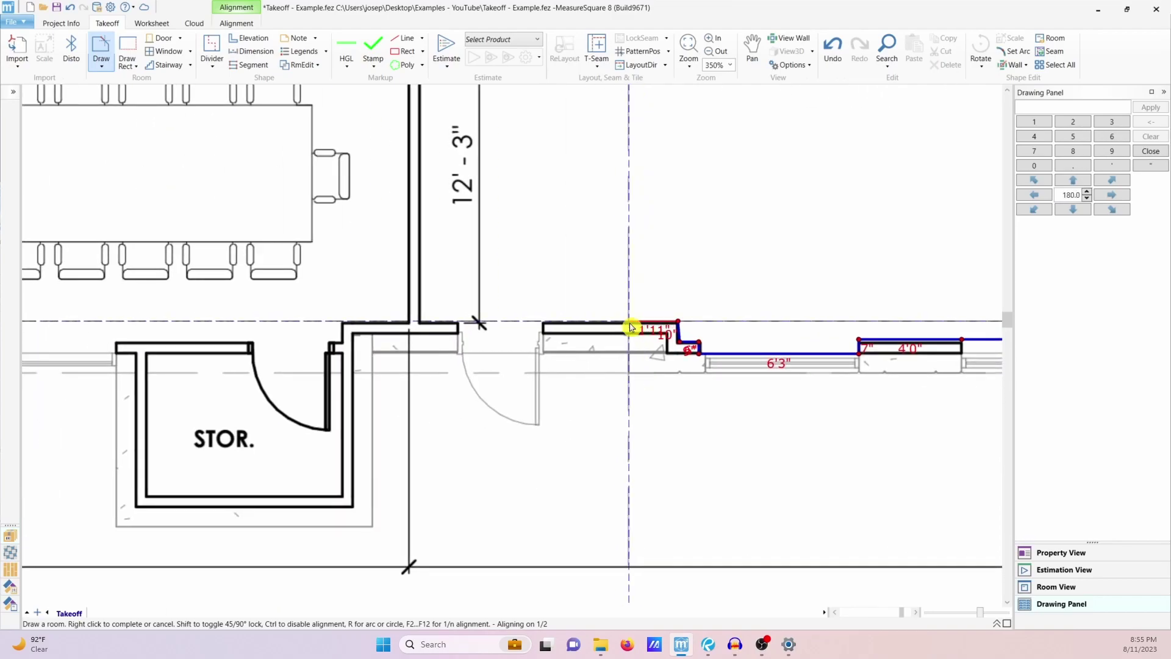
{"action": "left_click", "coordinate": [342, 321]}
{"action": "left_click", "coordinate": [342, 496]}
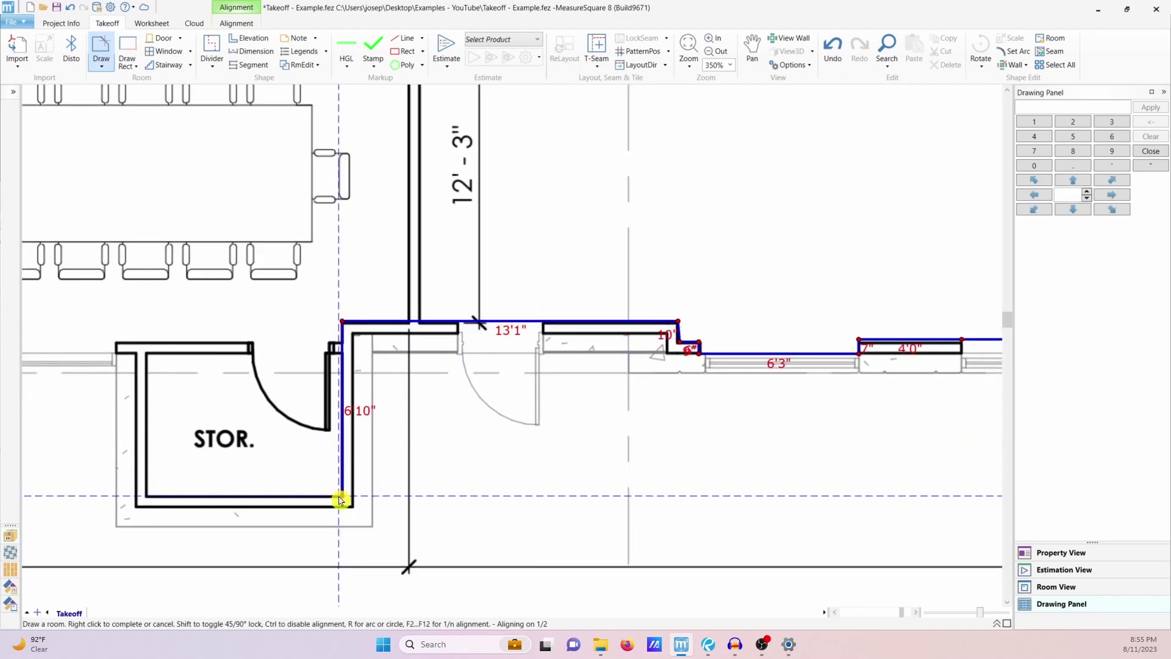
{"action": "left_click", "coordinate": [147, 495]}
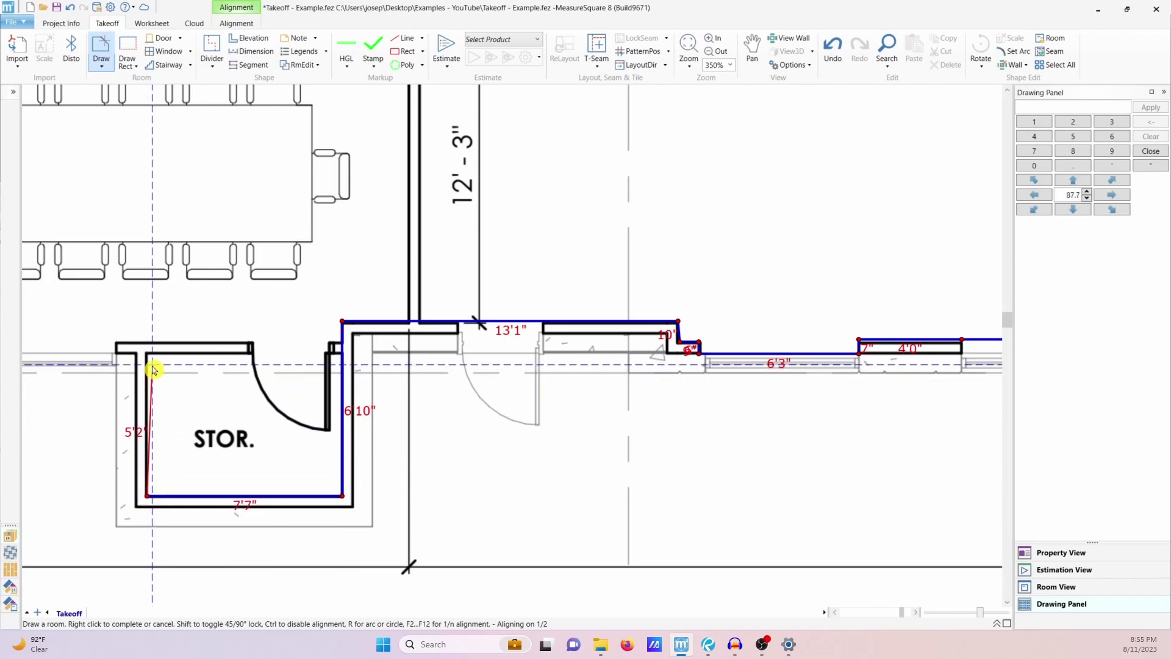
{"action": "left_click", "coordinate": [148, 342]}
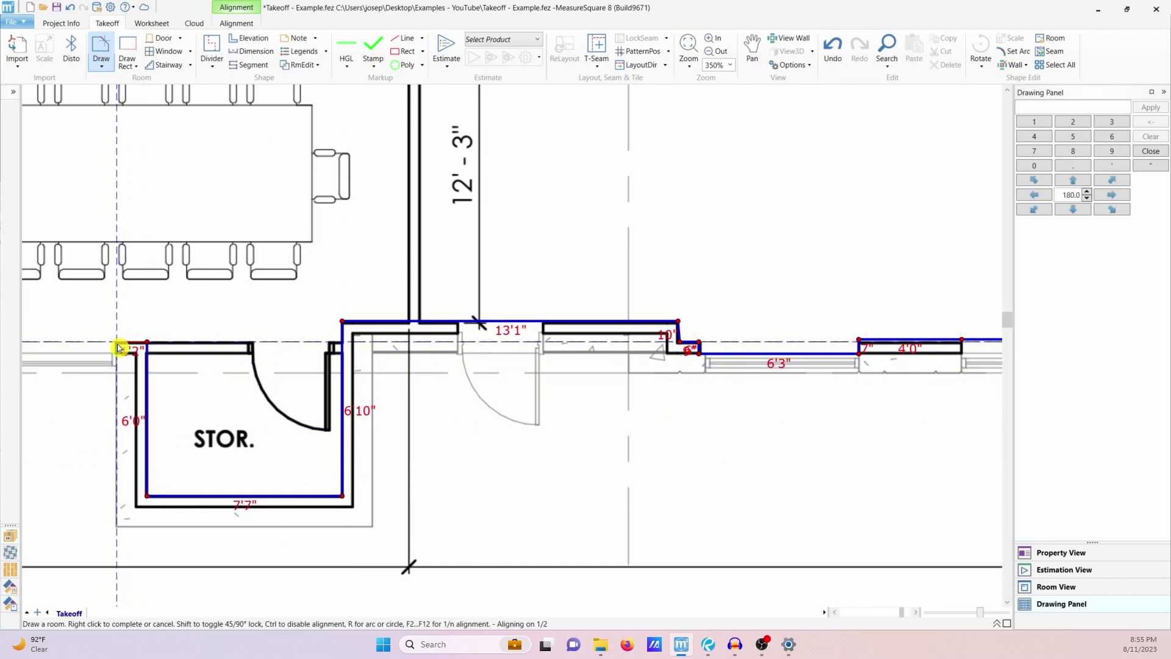
Continue the outline past the short return at storage and along the conference room and reception front wall for about 35'3"
{"action": "middle_click_drag", "start_coordinate": [119, 347], "coordinate": [673, 375]}
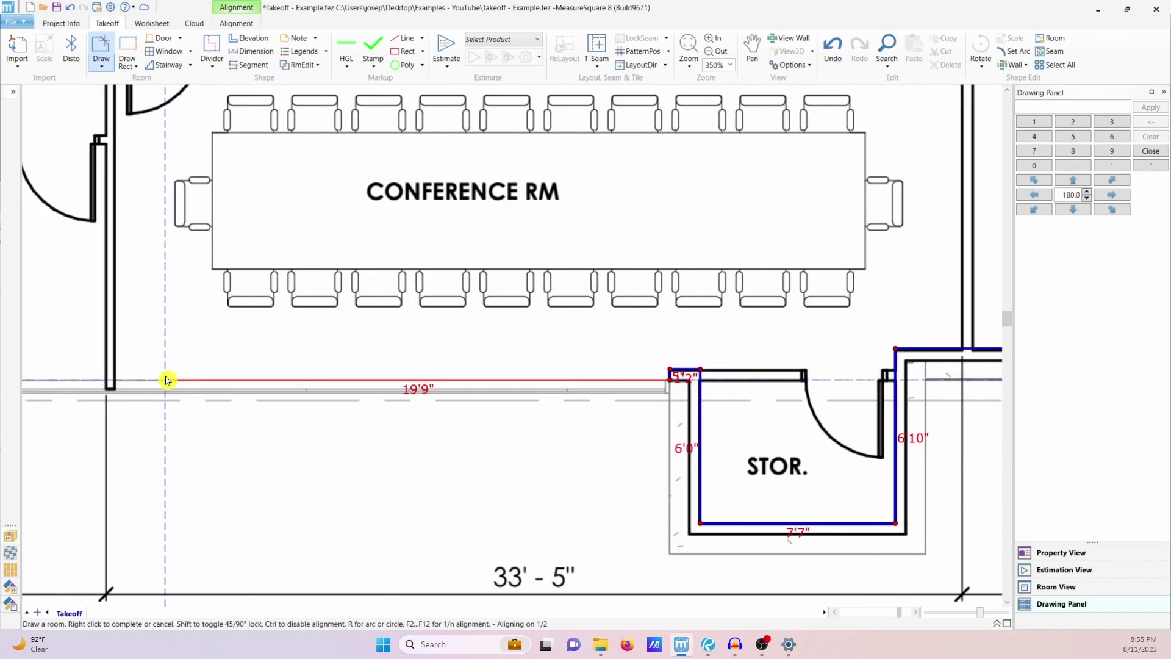
{"action": "middle_click_drag", "start_coordinate": [171, 379], "coordinate": [559, 384]}
{"action": "middle_click_drag", "start_coordinate": [219, 384], "coordinate": [475, 414]}
{"action": "left_click", "coordinate": [336, 440]}
Trace the exterior side wall from reception's outer corner for about 23'3" to the office bump-out
{"action": "scroll", "coordinate": [337, 438], "scroll_direction": "down", "scroll_amount": 3}
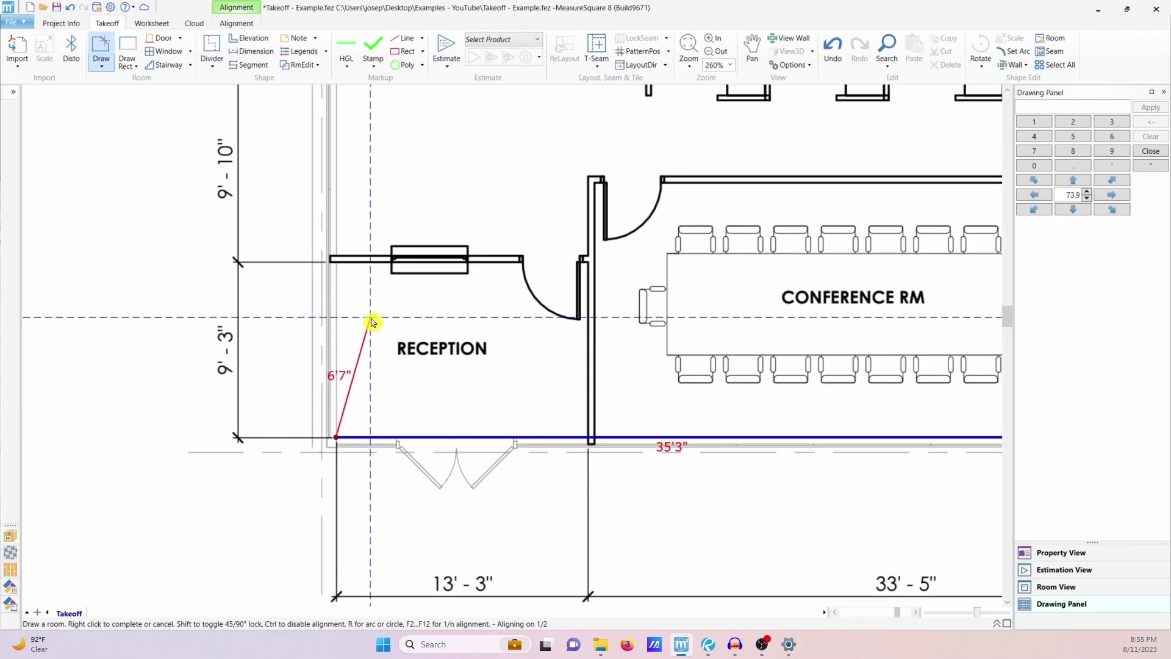
{"action": "middle_click_drag", "start_coordinate": [377, 261], "coordinate": [421, 361]}
{"action": "scroll", "coordinate": [366, 303], "scroll_direction": "up", "scroll_amount": 2}
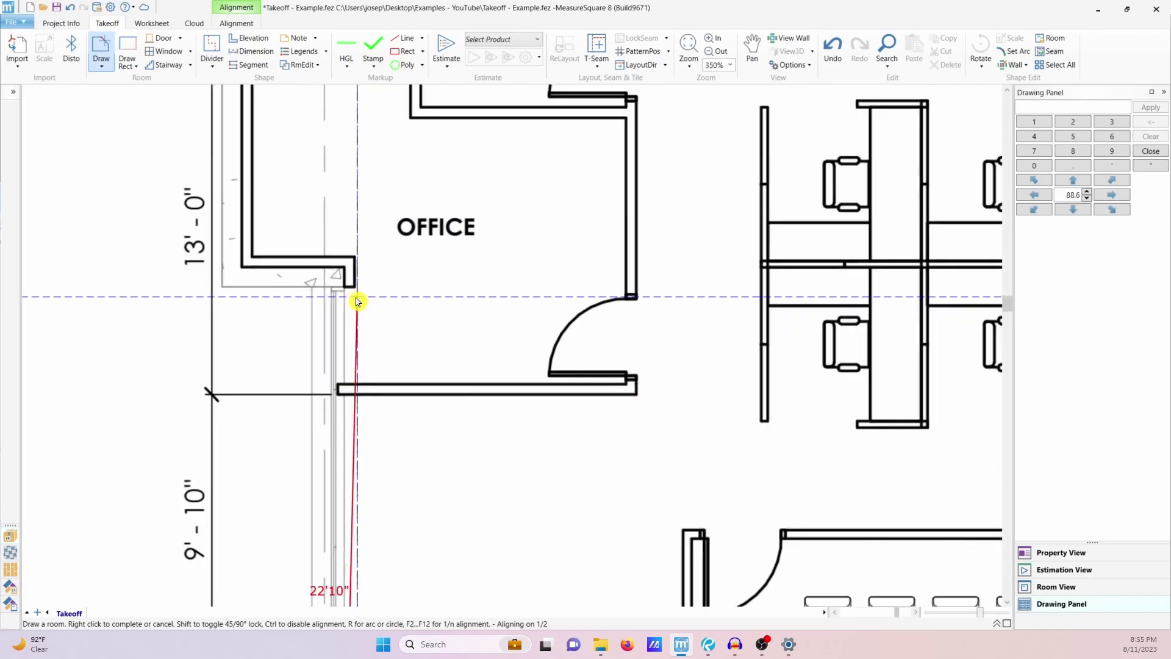
{"action": "scroll", "coordinate": [357, 302], "scroll_direction": "up", "scroll_amount": 2}
{"action": "left_click", "coordinate": [345, 286]}
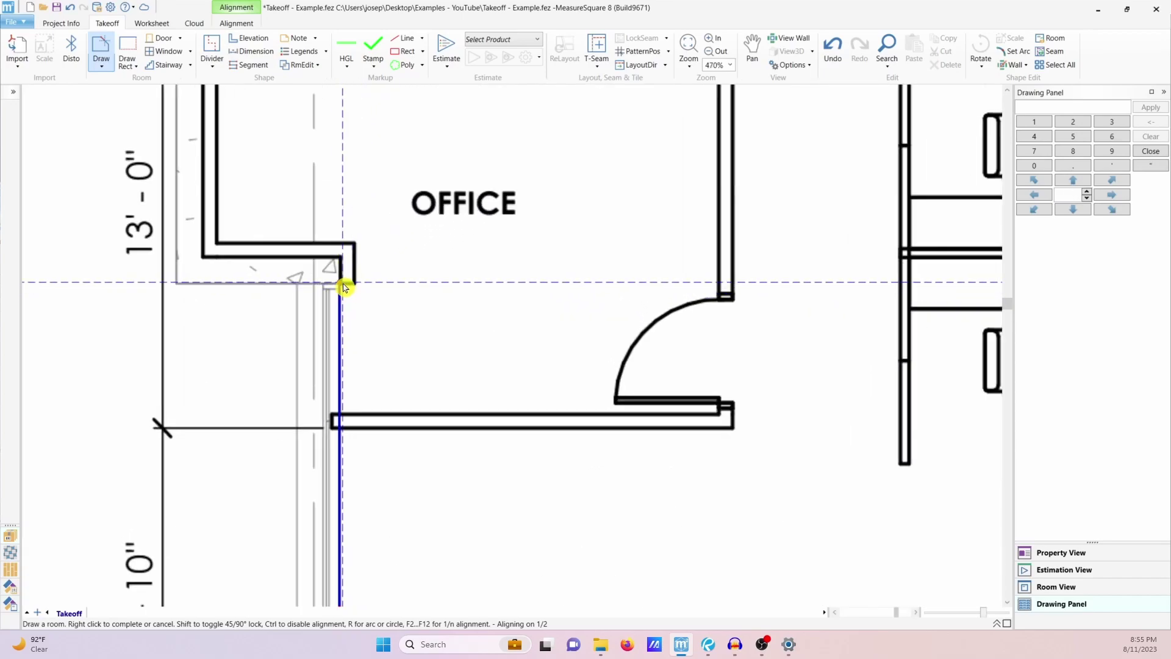
Follow the 6" by 1'2" wall jog and trace the office bump-out with sides of about 4'0", 7'7" and 4'1"
{"action": "left_click", "coordinate": [358, 242]}
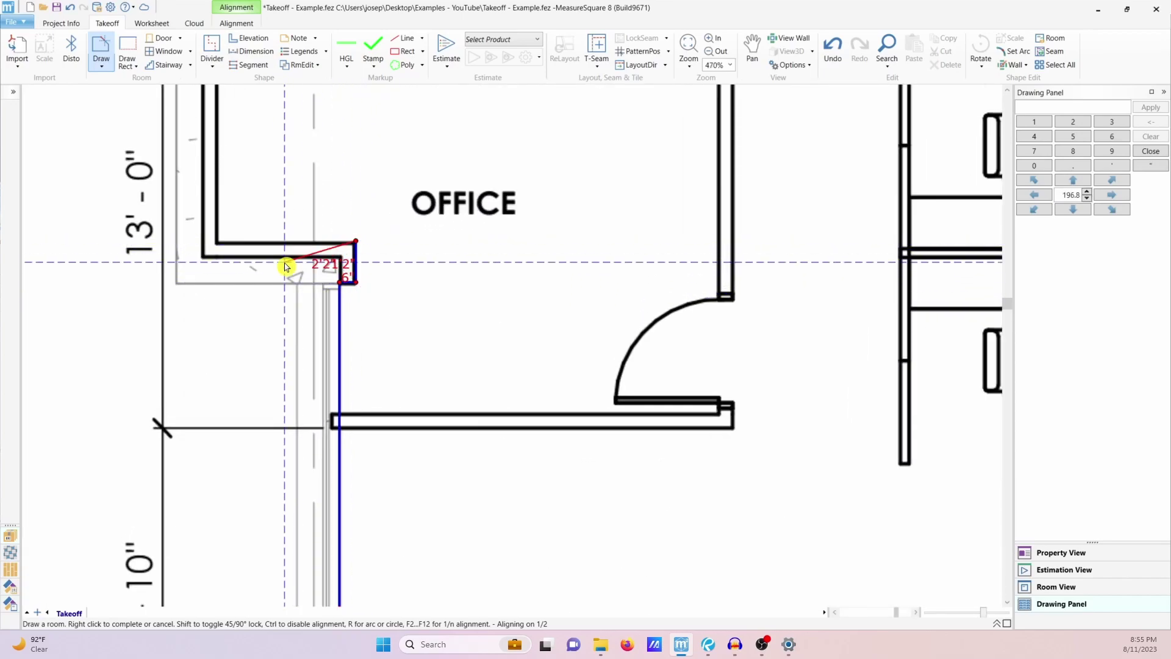
{"action": "left_click", "coordinate": [218, 246]}
{"action": "scroll", "coordinate": [235, 246], "scroll_direction": "down", "scroll_amount": 2}
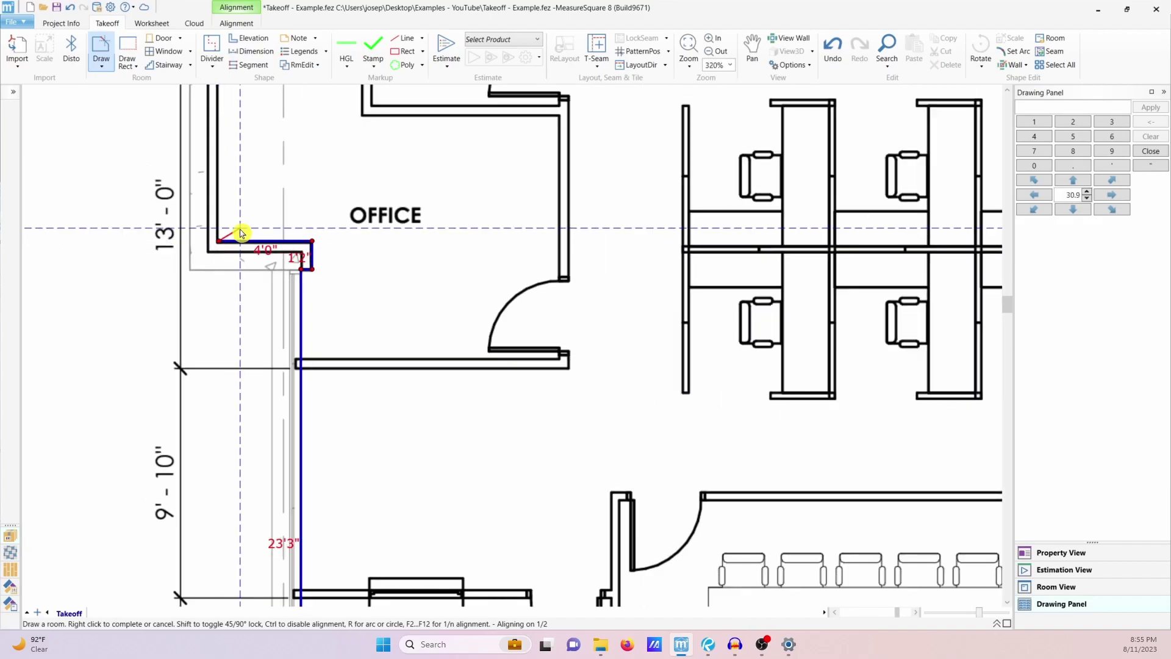
{"action": "middle_click_drag", "start_coordinate": [236, 246], "coordinate": [236, 443]}
{"action": "left_click", "coordinate": [224, 267]}
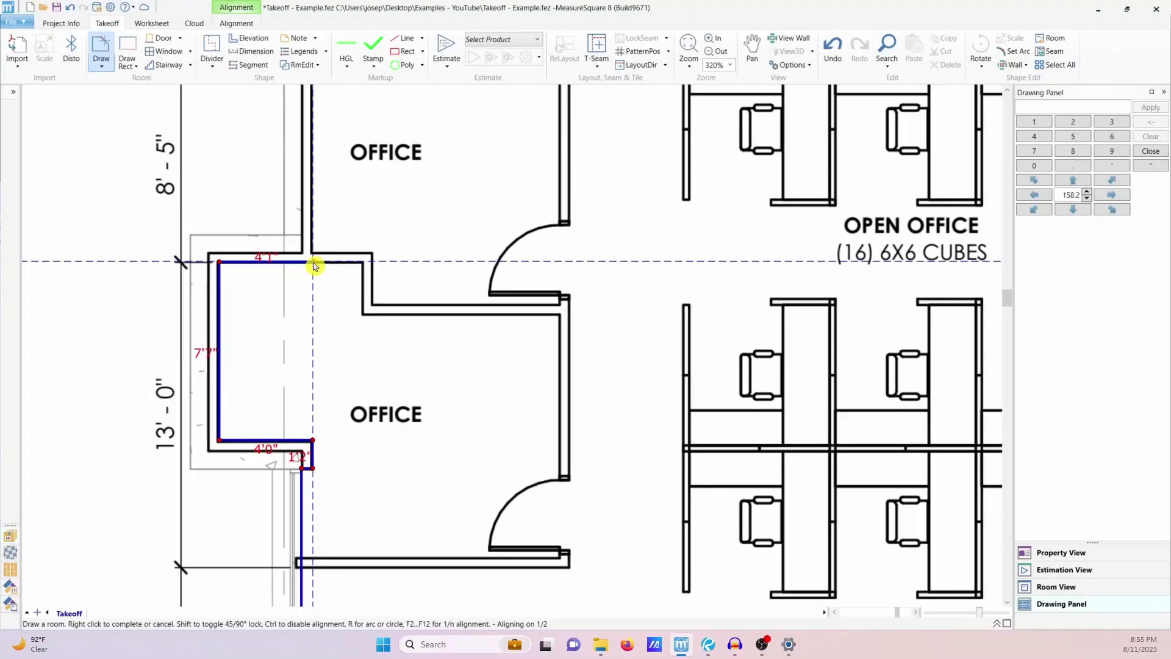
Trace the remaining exterior wall past the offices back to the starting corner and complete the room outline
{"action": "scroll", "coordinate": [313, 263], "scroll_direction": "down", "scroll_amount": 2}
{"action": "scroll", "coordinate": [313, 262], "scroll_direction": "up", "scroll_amount": 5}
{"action": "scroll", "coordinate": [353, 244], "scroll_direction": "up", "scroll_amount": 2}
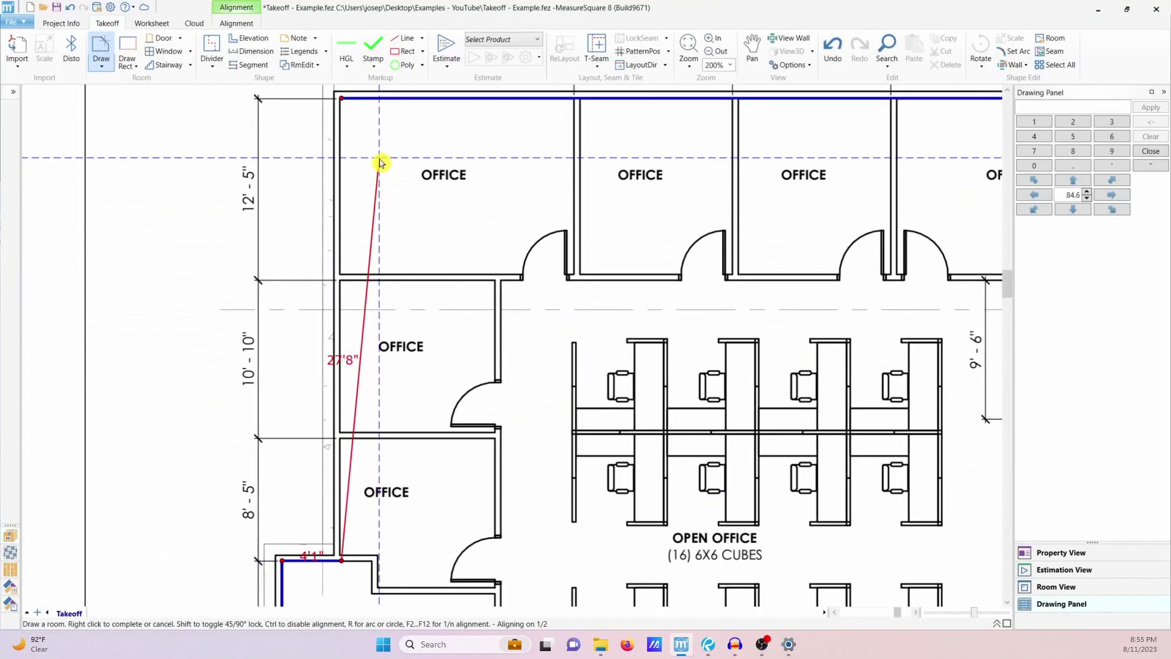
{"action": "left_click", "coordinate": [344, 102]}
{"action": "right_click", "coordinate": [418, 240]}
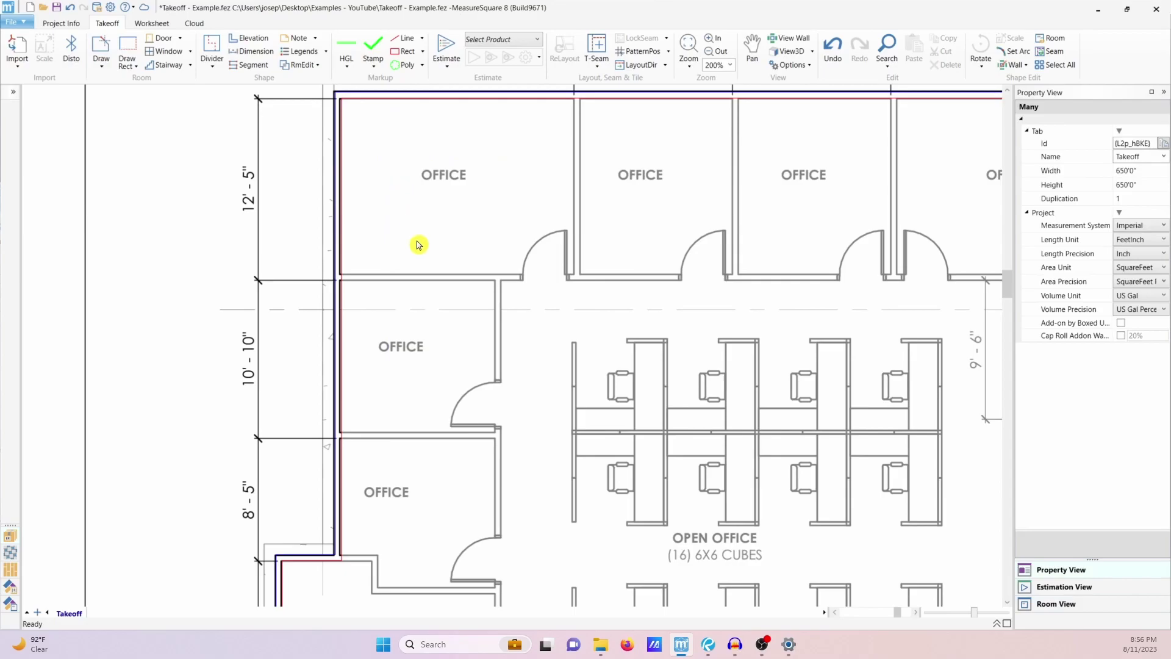
Draw an interior wall from the upper exterior wall down between the restrooms, past the small office and across below it to the exterior wall
{"action": "scroll", "coordinate": [557, 306], "scroll_direction": "down", "scroll_amount": 3}
{"action": "scroll", "coordinate": [376, 283], "scroll_direction": "down", "scroll_amount": 2}
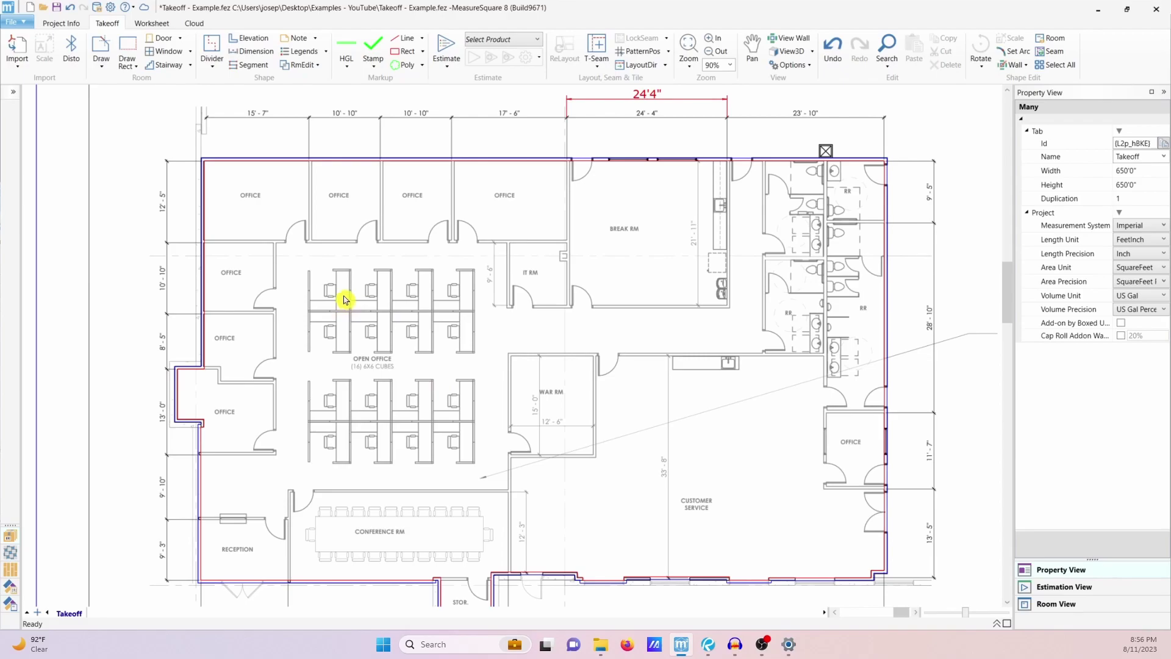
{"action": "left_click", "coordinate": [307, 70]}
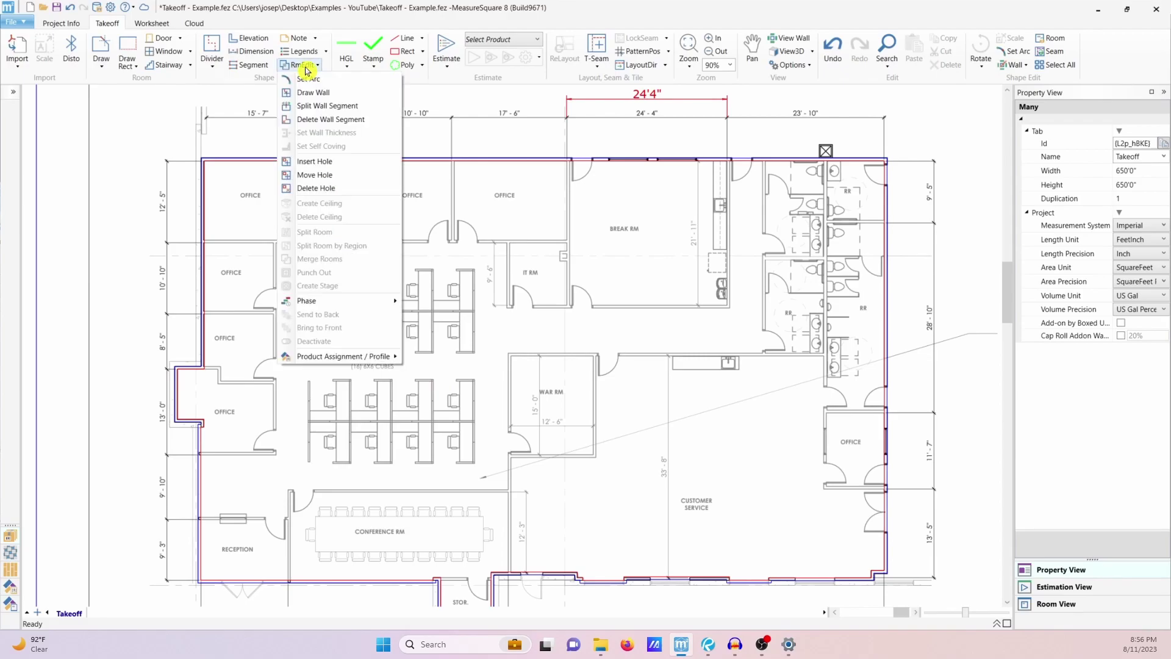
{"action": "left_click", "coordinate": [322, 97]}
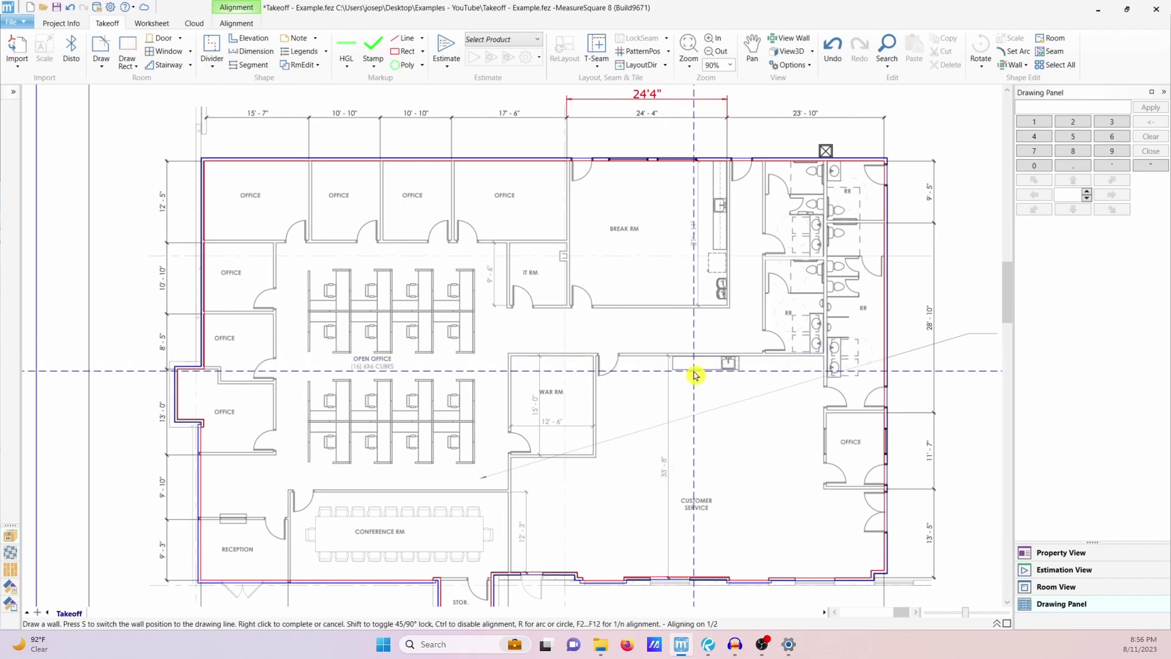
{"action": "middle_click_drag", "start_coordinate": [735, 374], "coordinate": [549, 375]}
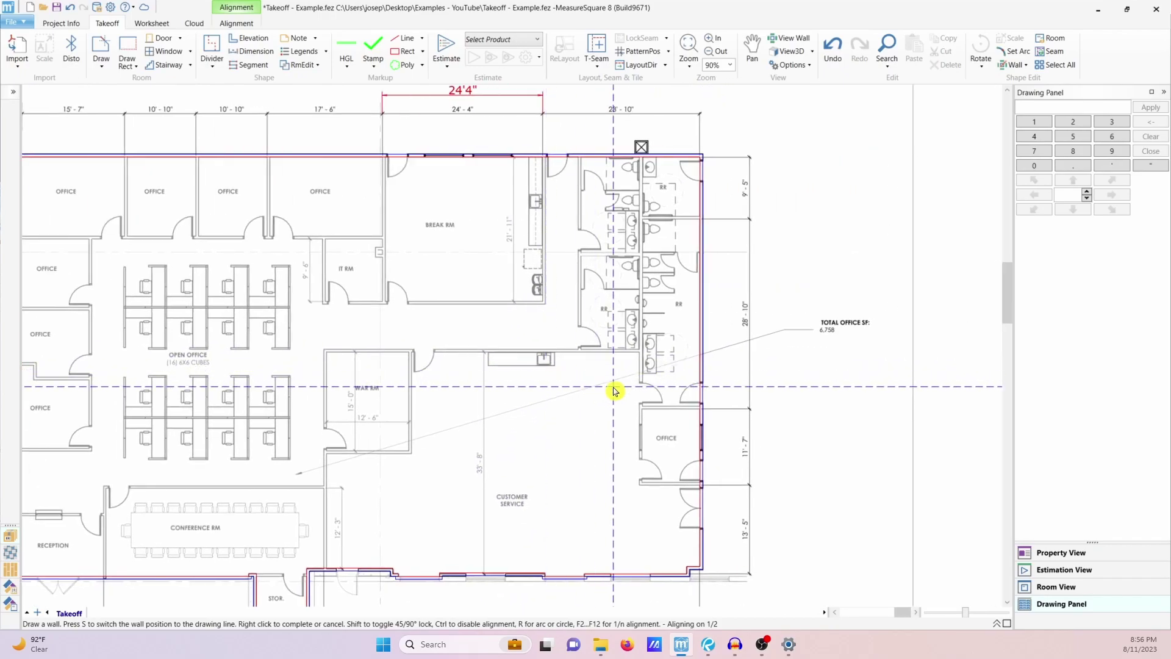
{"action": "middle_click_drag", "start_coordinate": [460, 400], "coordinate": [533, 405]}
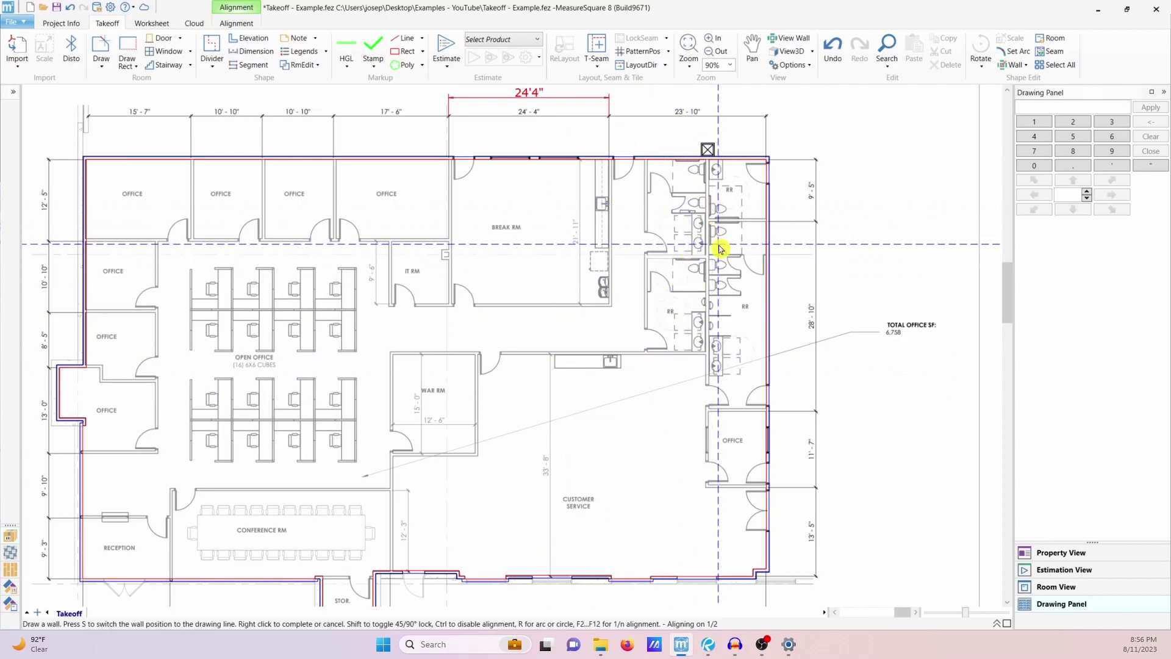
{"action": "scroll", "coordinate": [721, 219], "scroll_direction": "up", "scroll_amount": 3}
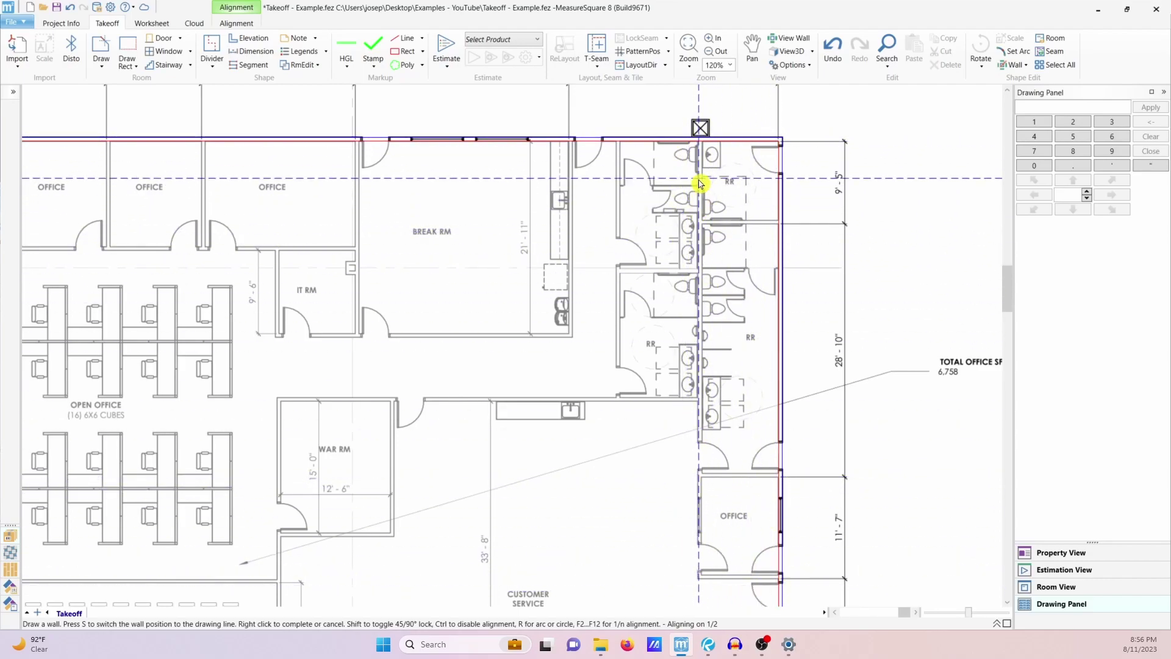
{"action": "scroll", "coordinate": [703, 144], "scroll_direction": "up", "scroll_amount": 2}
{"action": "left_click", "coordinate": [700, 152]}
{"action": "scroll", "coordinate": [701, 152], "scroll_direction": "down", "scroll_amount": 2}
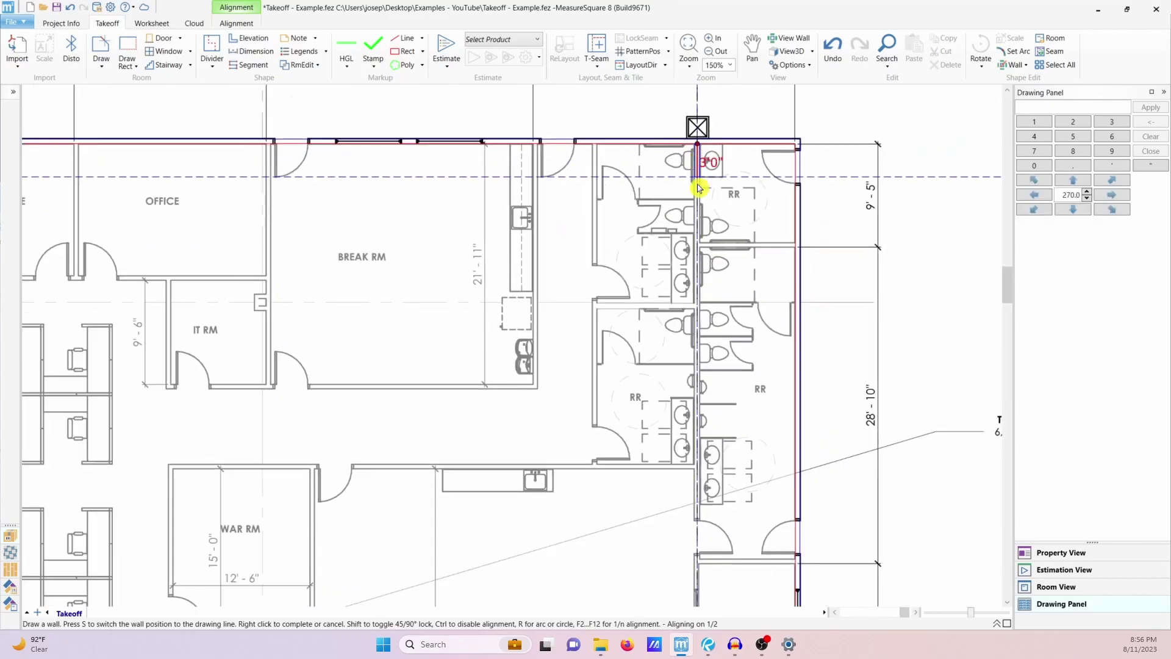
{"action": "scroll", "coordinate": [690, 478], "scroll_direction": "up", "scroll_amount": 2}
{"action": "left_click", "coordinate": [676, 423]}
{"action": "left_click", "coordinate": [811, 423]}
{"action": "right_click", "coordinate": [810, 424]}
Draw a dividing wall between the small corner restroom and the larger restroom below it, out to the exterior wall
{"action": "middle_click_drag", "start_coordinate": [729, 312], "coordinate": [555, 479]}
{"action": "scroll", "coordinate": [555, 479], "scroll_direction": "down", "scroll_amount": 1}
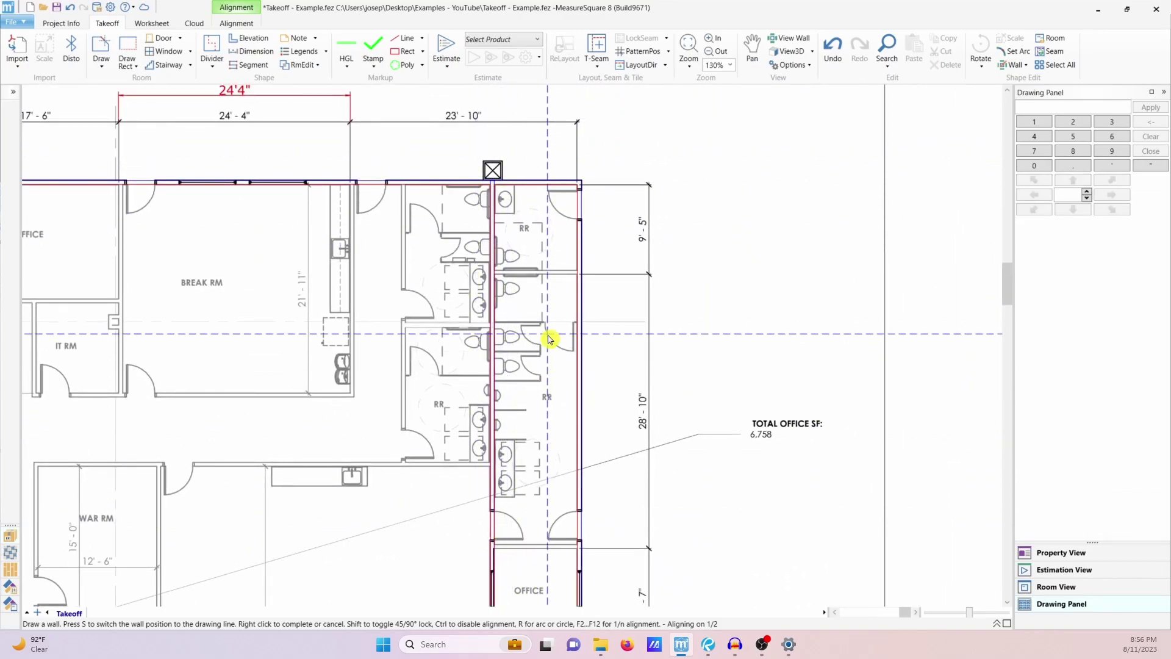
{"action": "scroll", "coordinate": [521, 224], "scroll_direction": "up", "scroll_amount": 4}
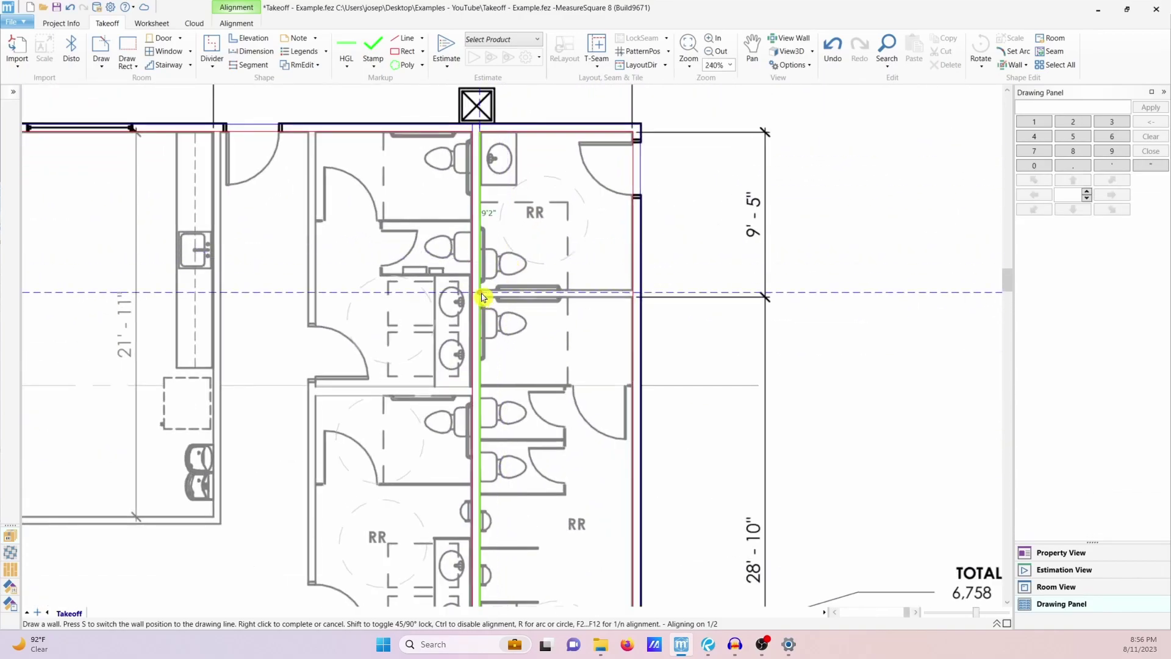
{"action": "left_click", "coordinate": [482, 297]}
{"action": "left_click", "coordinate": [648, 297]}
Draw the wall separating the large restroom from the small office below it
{"action": "scroll", "coordinate": [638, 184], "scroll_direction": "down", "scroll_amount": 5}
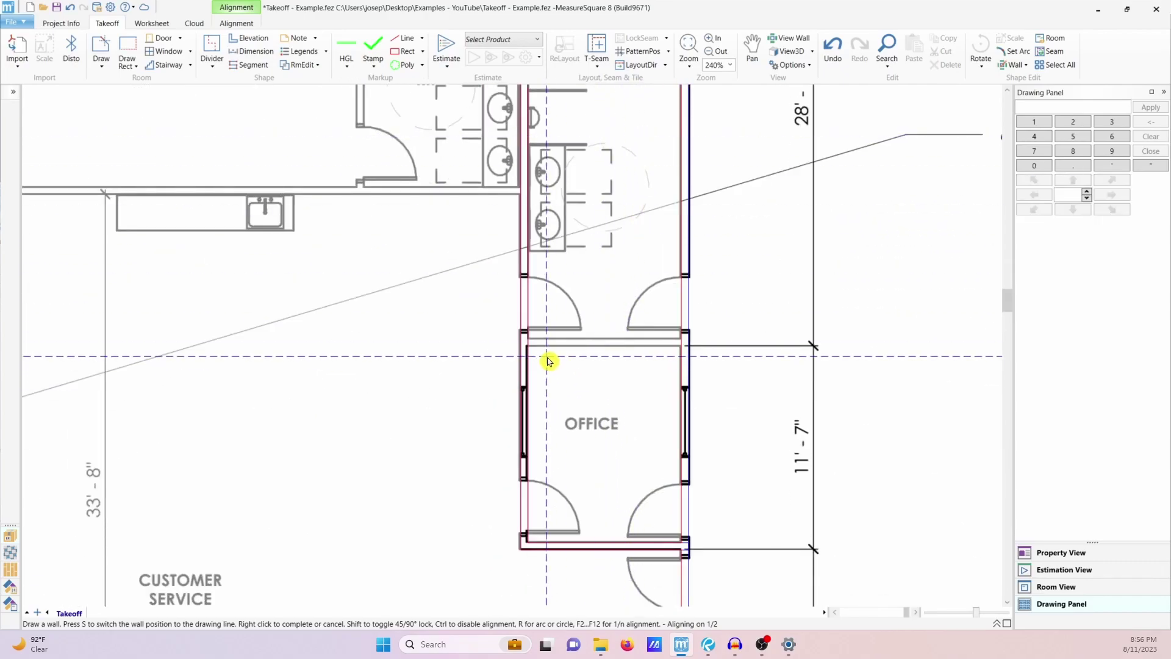
{"action": "scroll", "coordinate": [549, 363], "scroll_direction": "up", "scroll_amount": 1}
{"action": "left_click", "coordinate": [528, 340]}
{"action": "left_click", "coordinate": [694, 342]}
{"action": "right_click", "coordinate": [693, 340]}
Draw a wall from the lower exterior wall up past the conference and war rooms for about 33'0", then across to the restroom wall
{"action": "scroll", "coordinate": [671, 388], "scroll_direction": "down", "scroll_amount": 2}
{"action": "scroll", "coordinate": [673, 391], "scroll_direction": "down", "scroll_amount": 5}
{"action": "middle_click_drag", "start_coordinate": [383, 403], "coordinate": [570, 352]}
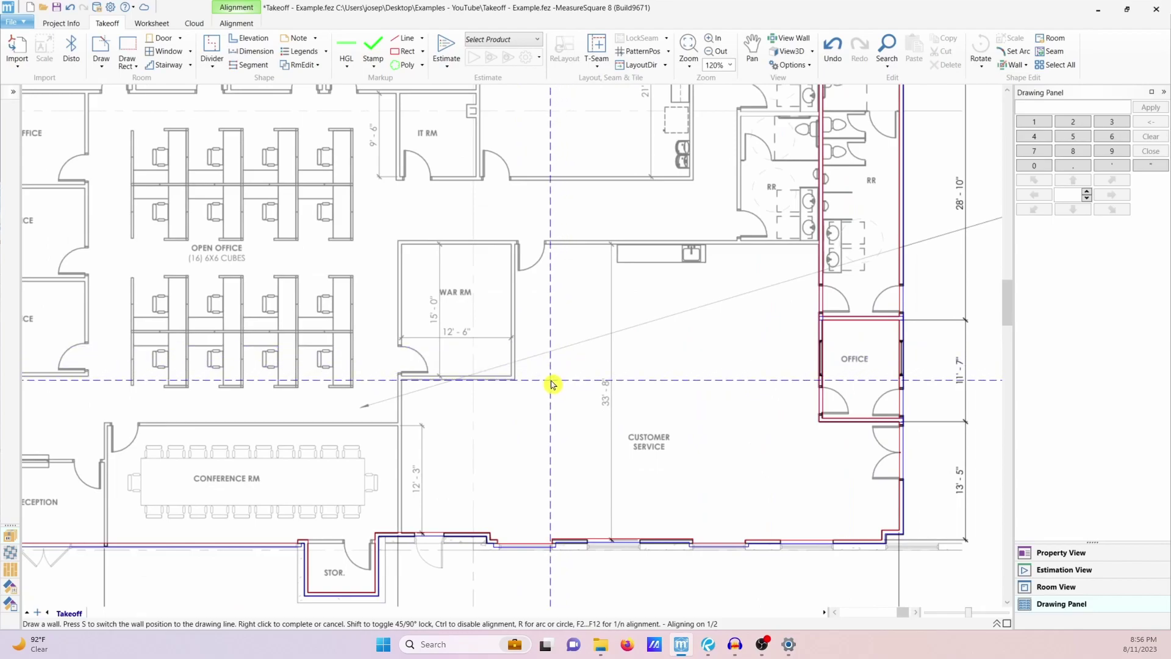
{"action": "scroll", "coordinate": [539, 392], "scroll_direction": "down", "scroll_amount": 1}
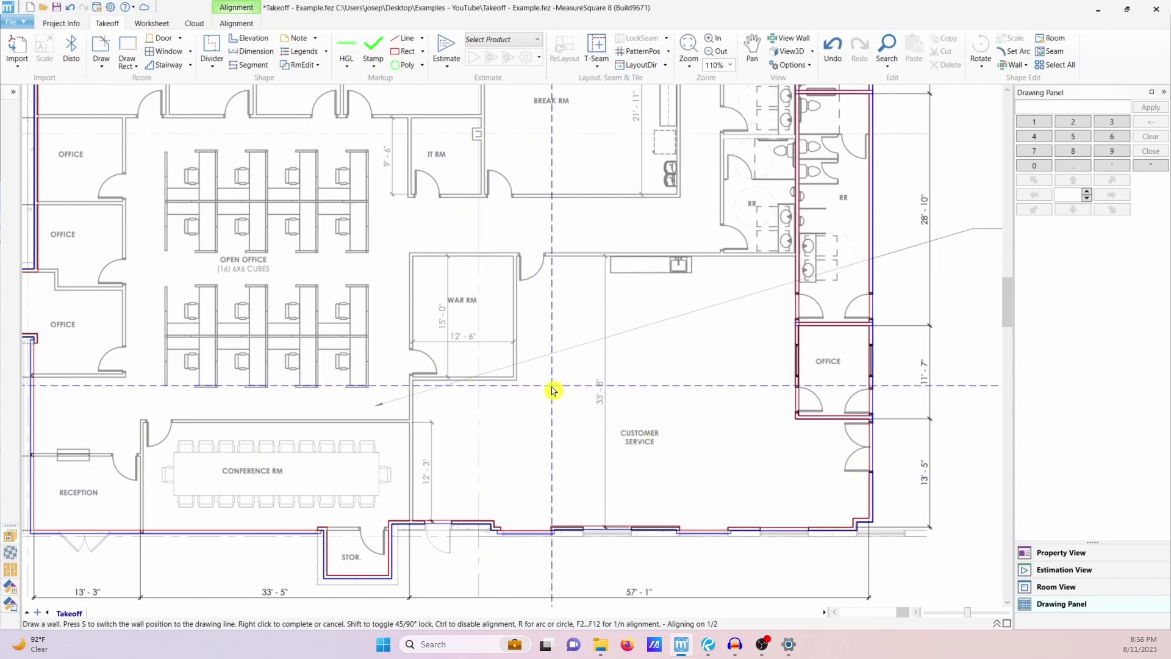
{"action": "scroll", "coordinate": [545, 396], "scroll_direction": "down", "scroll_amount": 1}
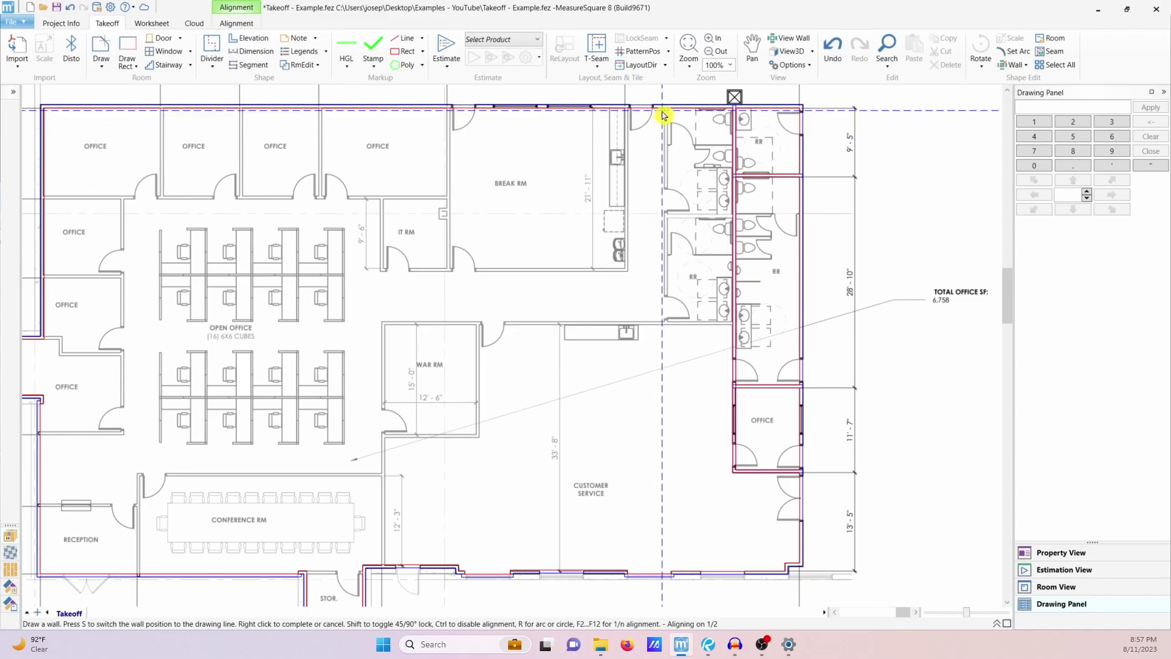
{"action": "middle_click_drag", "start_coordinate": [486, 401], "coordinate": [671, 332]}
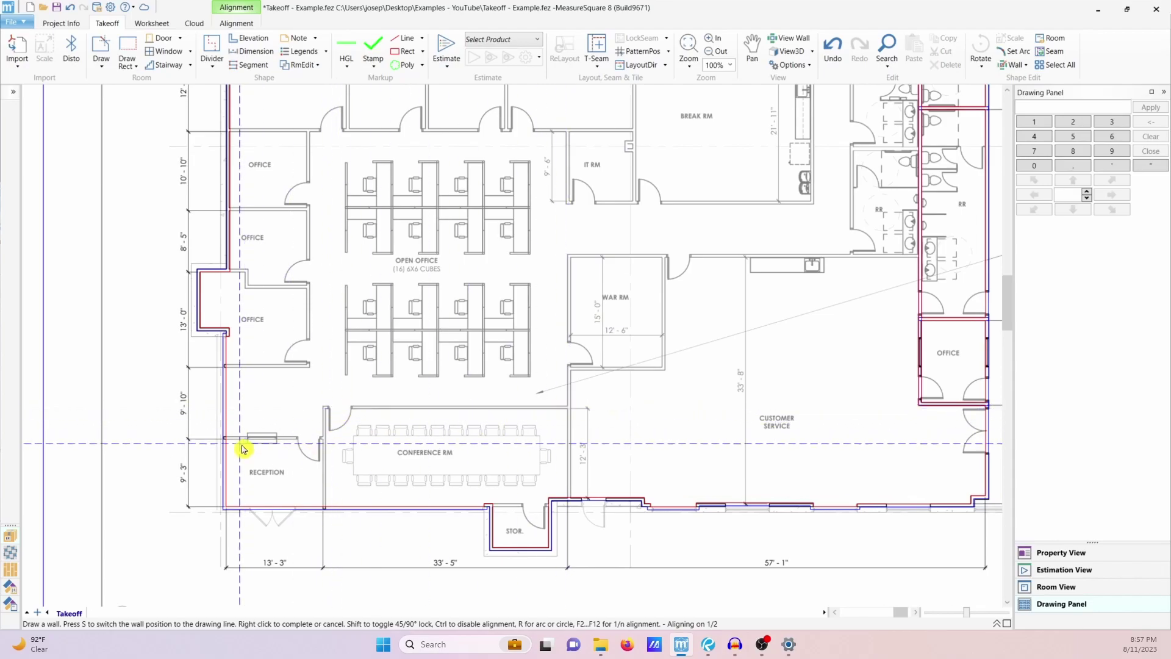
{"action": "scroll", "coordinate": [535, 496], "scroll_direction": "up", "scroll_amount": 5}
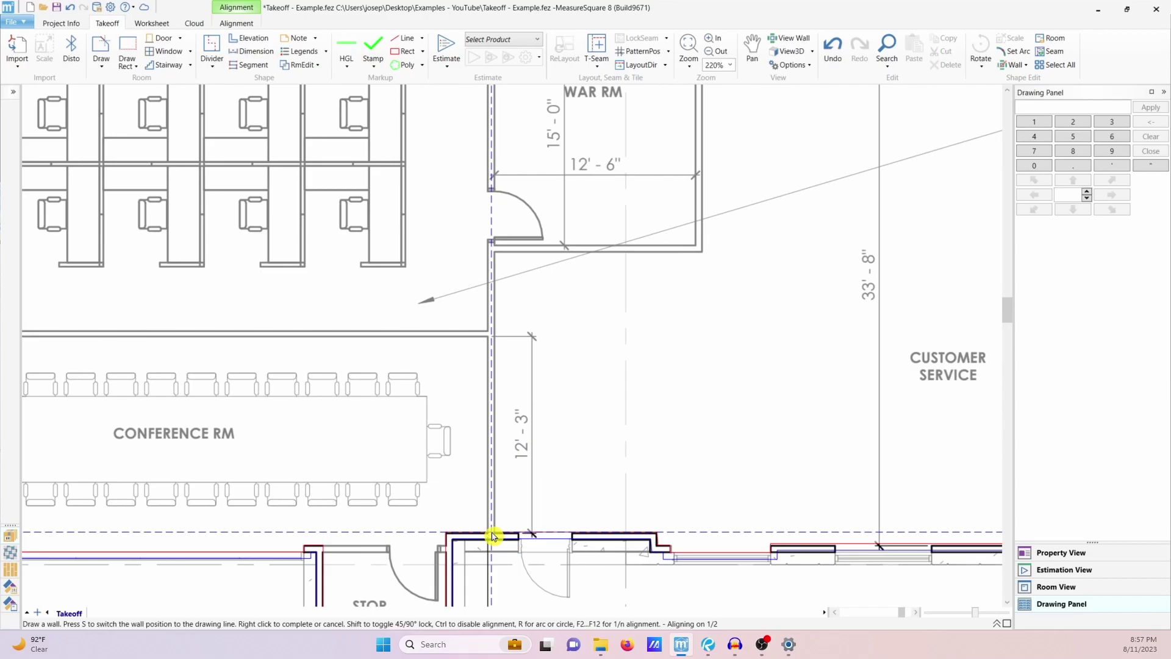
{"action": "left_click", "coordinate": [494, 534]}
{"action": "left_click", "coordinate": [410, 241]}
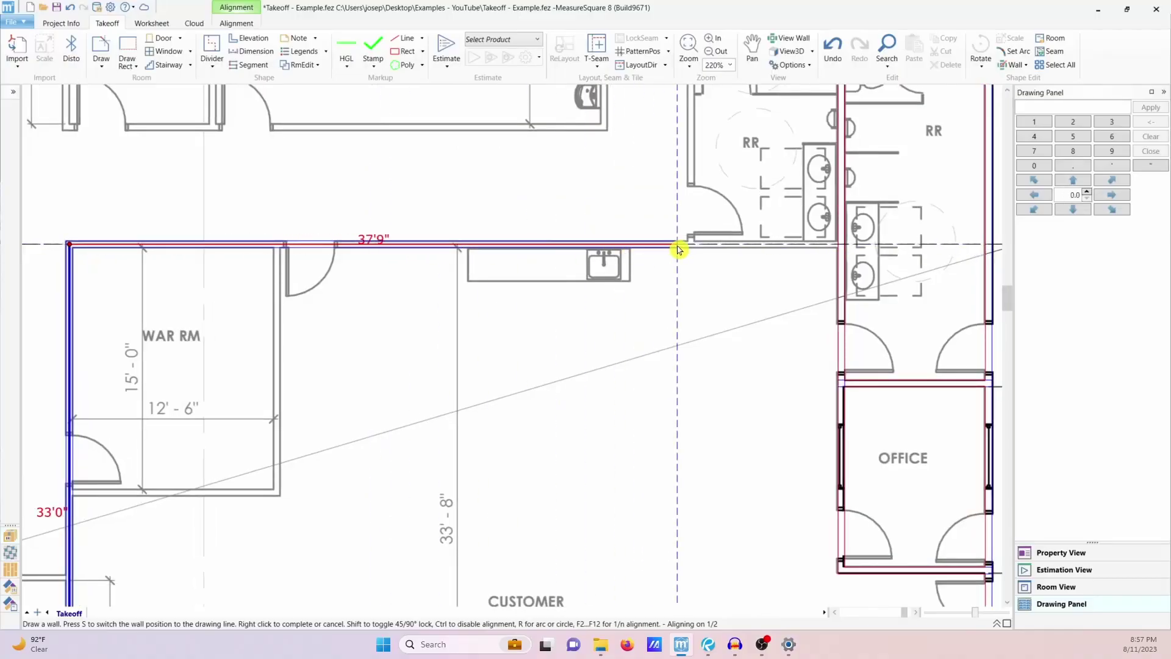
{"action": "left_click", "coordinate": [833, 247]}
{"action": "right_click", "coordinate": [833, 247]}
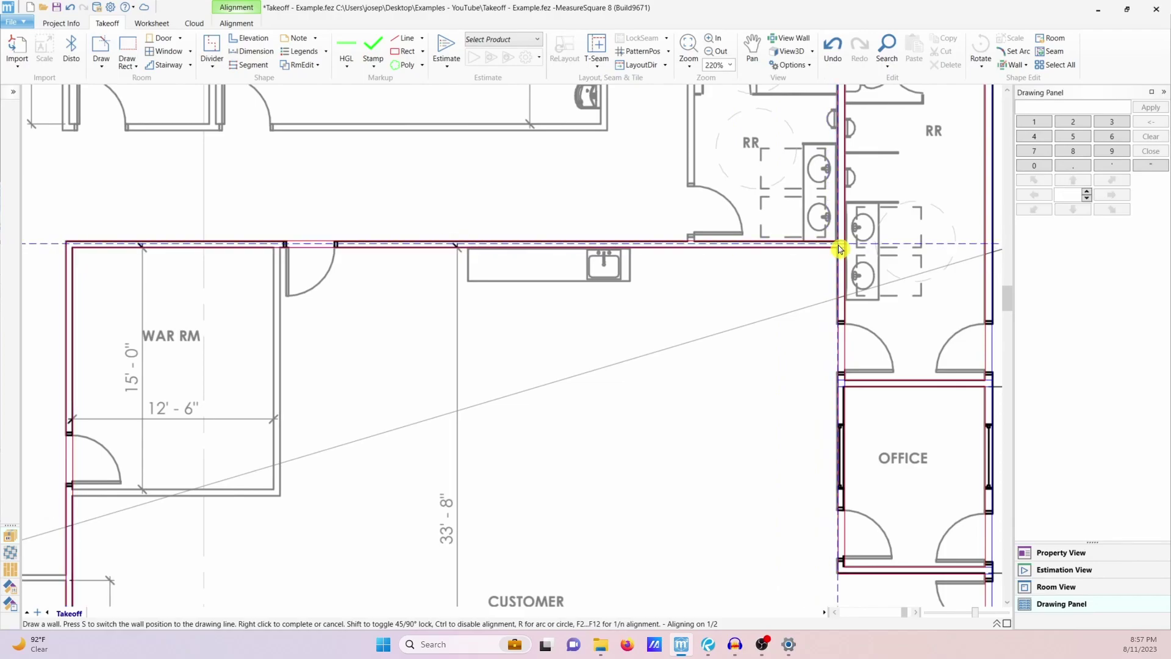
Draw the restrooms' corridor-side wall from the customer service wall up to the upper exterior wall
{"action": "middle_click_drag", "start_coordinate": [786, 239], "coordinate": [676, 381]}
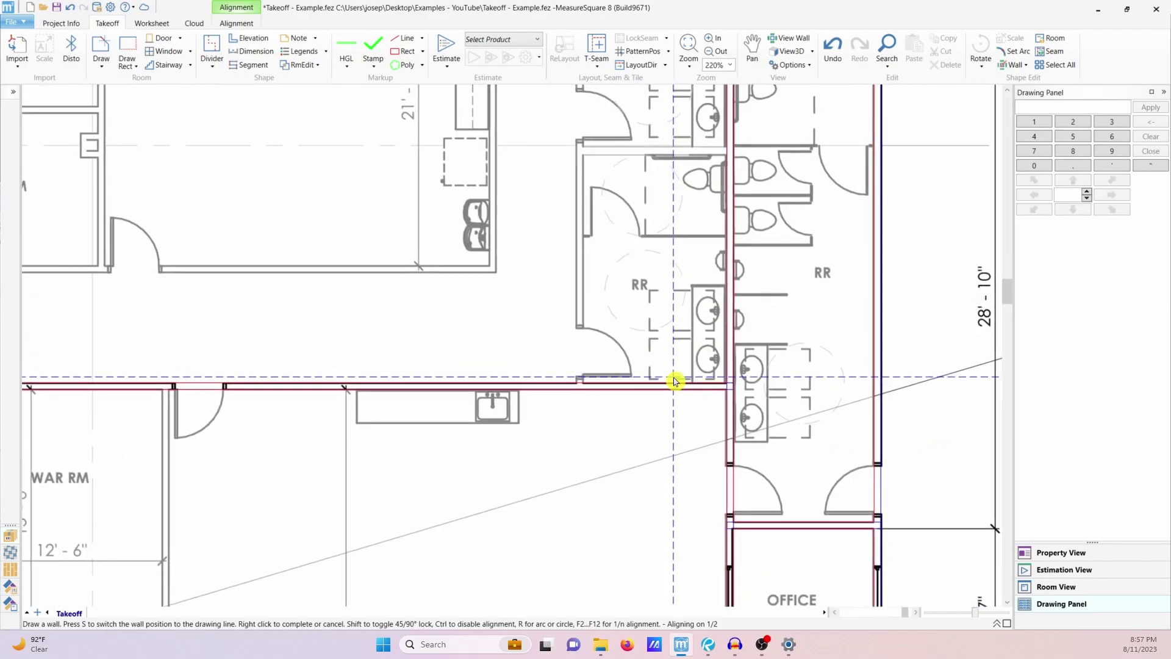
{"action": "left_click", "coordinate": [581, 387]}
{"action": "scroll", "coordinate": [585, 173], "scroll_direction": "up", "scroll_amount": 5}
{"action": "left_click", "coordinate": [570, 175]}
{"action": "right_click", "coordinate": [573, 180]}
Draw the conference room wall from the lower exterior wall up along reception, then about 33 feet across to the war room side wall
{"action": "scroll", "coordinate": [591, 191], "scroll_direction": "down", "scroll_amount": 5}
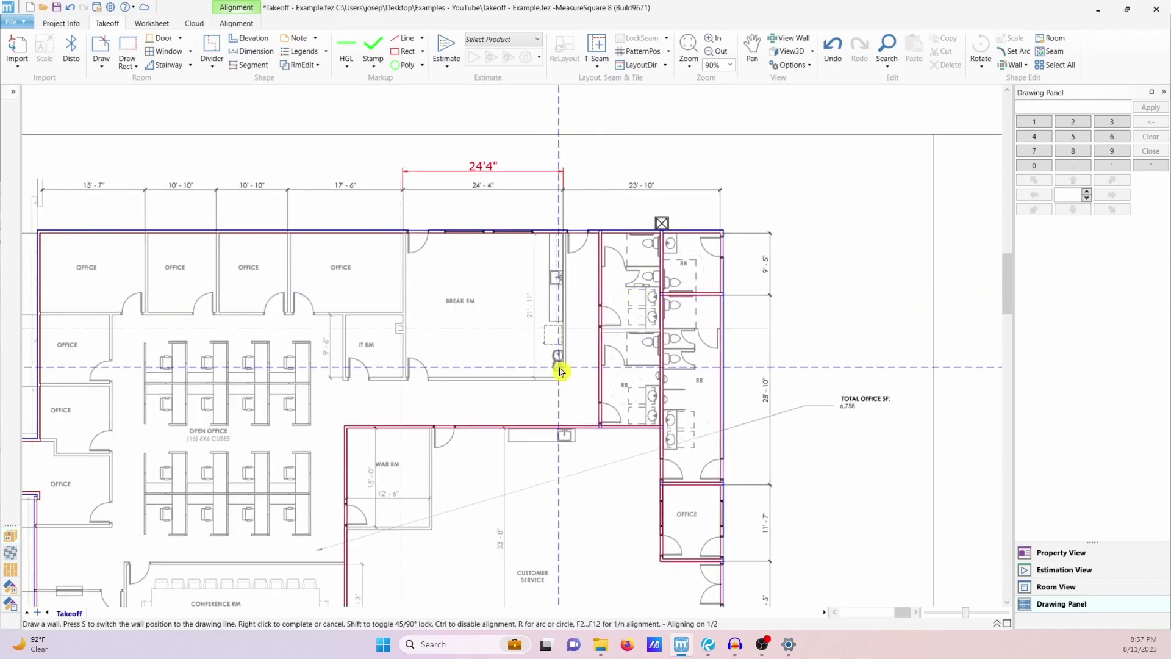
{"action": "middle_click_drag", "start_coordinate": [583, 350], "coordinate": [641, 261]}
{"action": "middle_click_drag", "start_coordinate": [392, 425], "coordinate": [559, 418]}
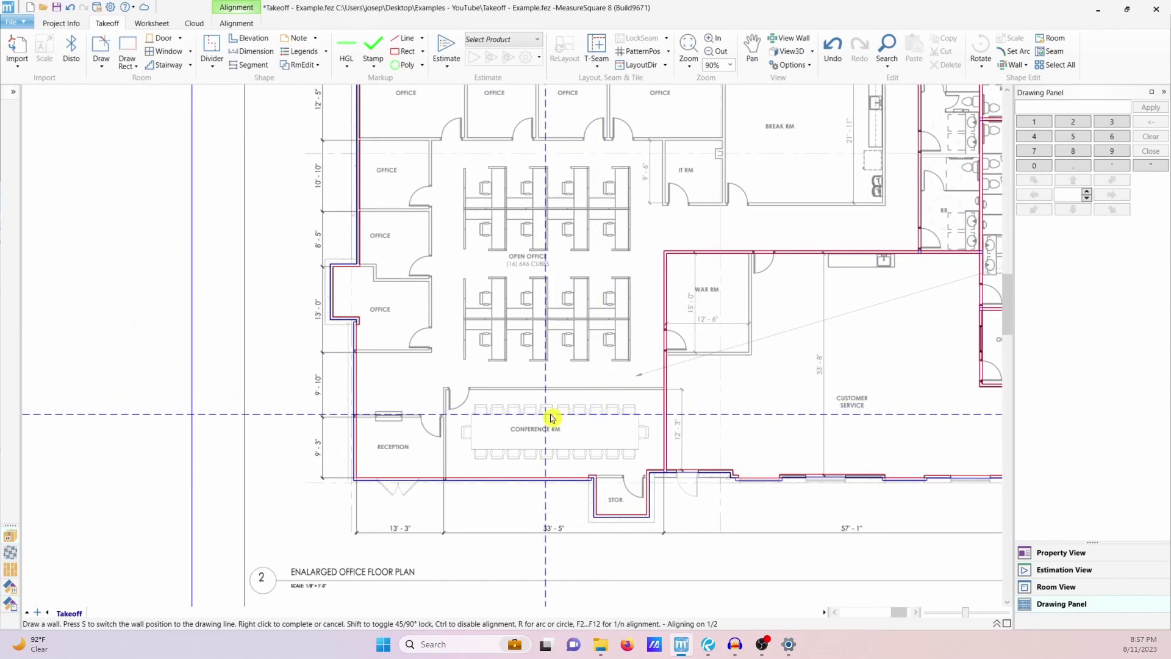
{"action": "scroll", "coordinate": [448, 479], "scroll_direction": "up", "scroll_amount": 3}
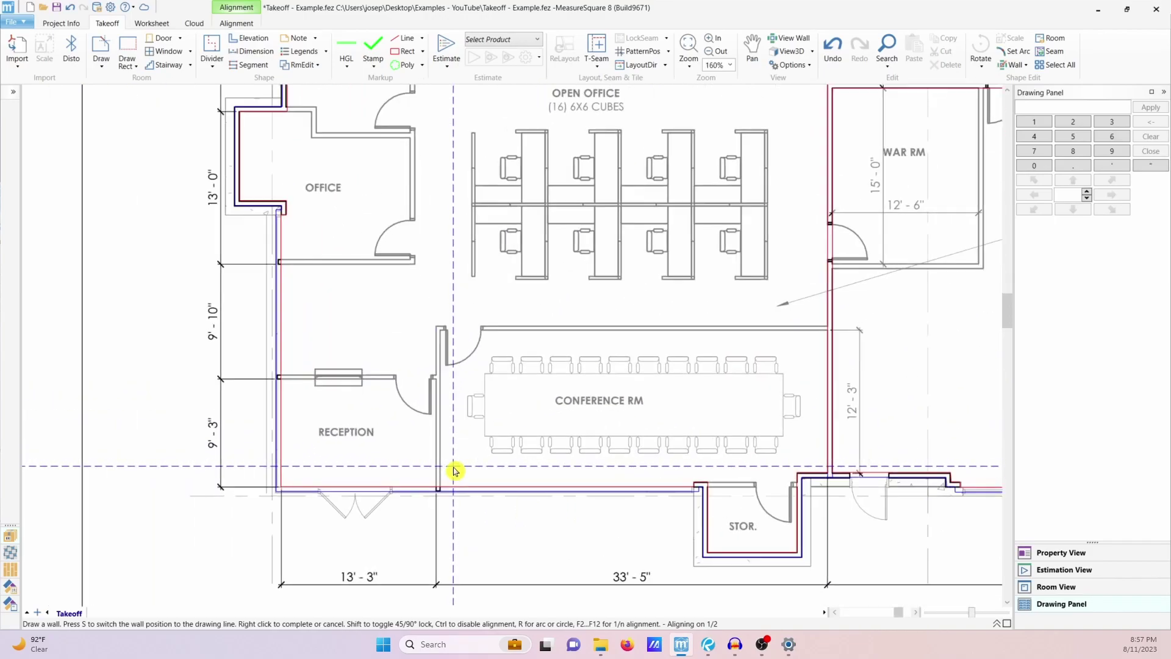
{"action": "left_click", "coordinate": [443, 484]}
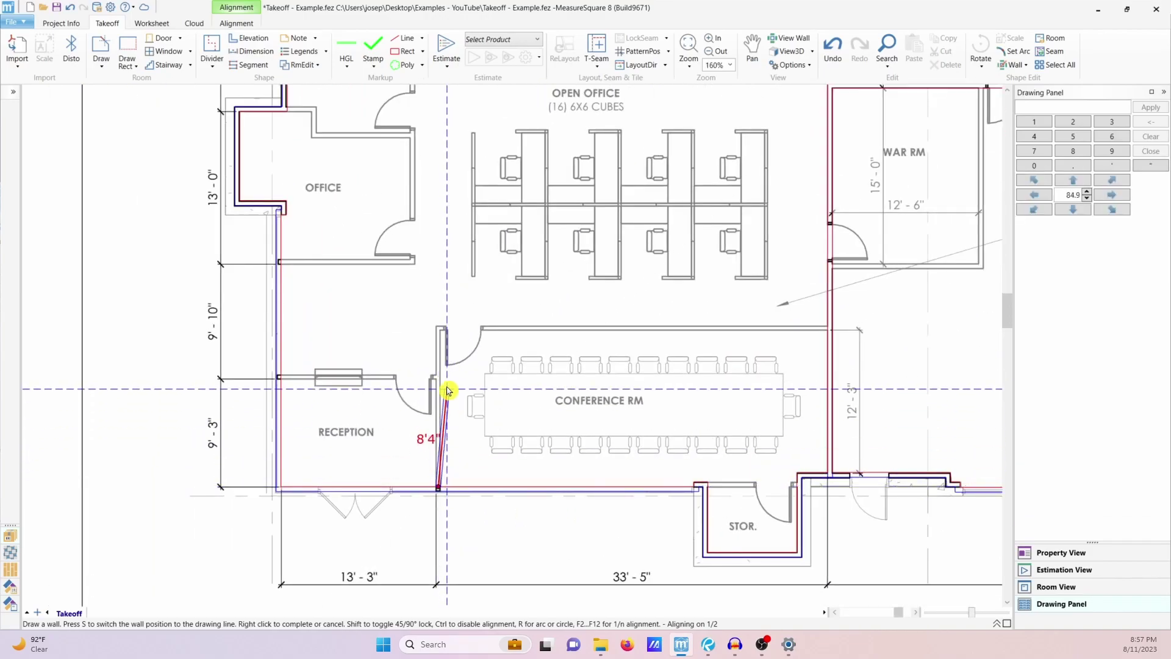
{"action": "scroll", "coordinate": [444, 329], "scroll_direction": "up", "scroll_amount": 2}
{"action": "scroll", "coordinate": [443, 321], "scroll_direction": "up", "scroll_amount": 2}
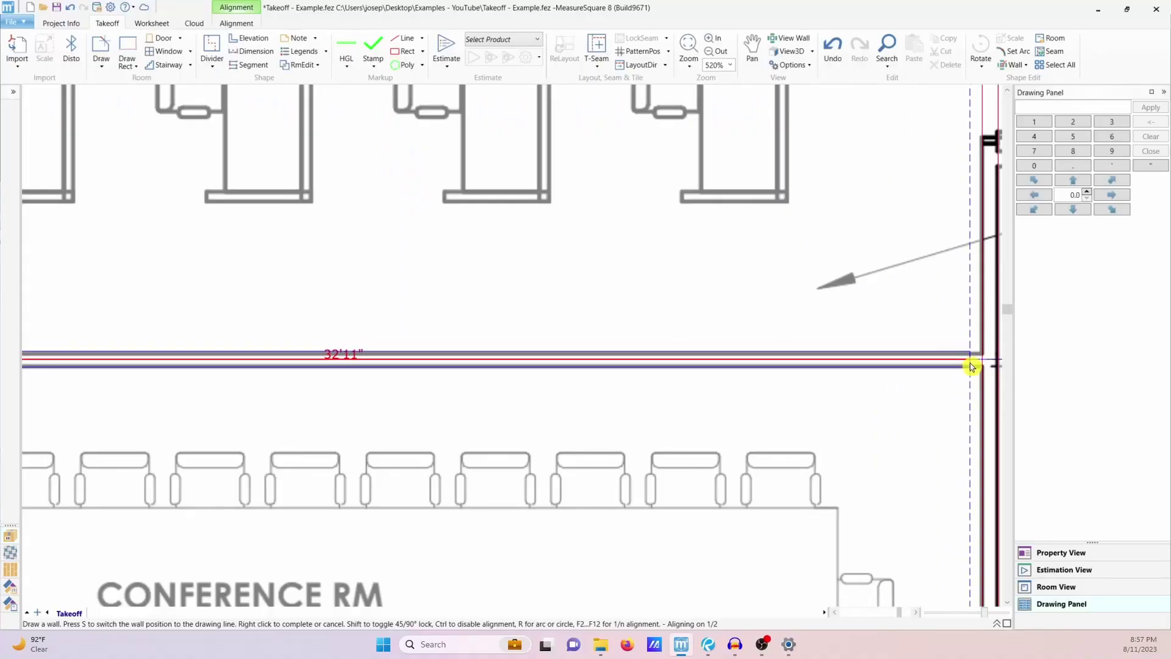
{"action": "left_click", "coordinate": [983, 366]}
Draw the reception room's upper wall from the left exterior wall across to the conference room wall
{"action": "scroll", "coordinate": [896, 368], "scroll_direction": "down", "scroll_amount": 4}
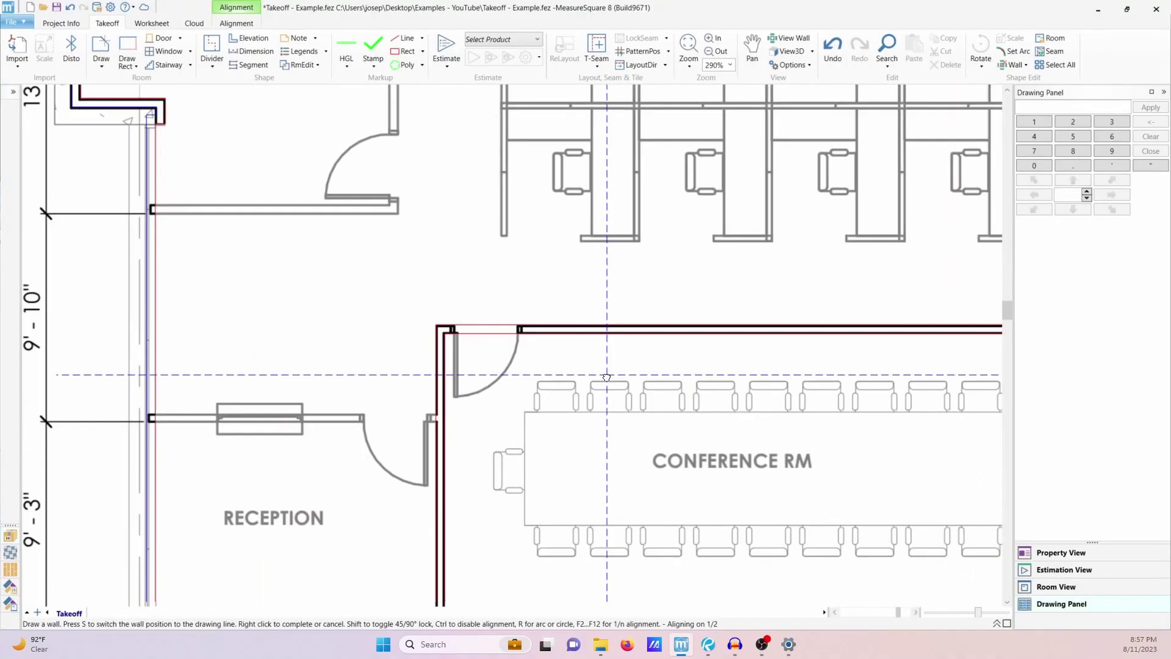
{"action": "scroll", "coordinate": [334, 410], "scroll_direction": "up", "scroll_amount": 6}
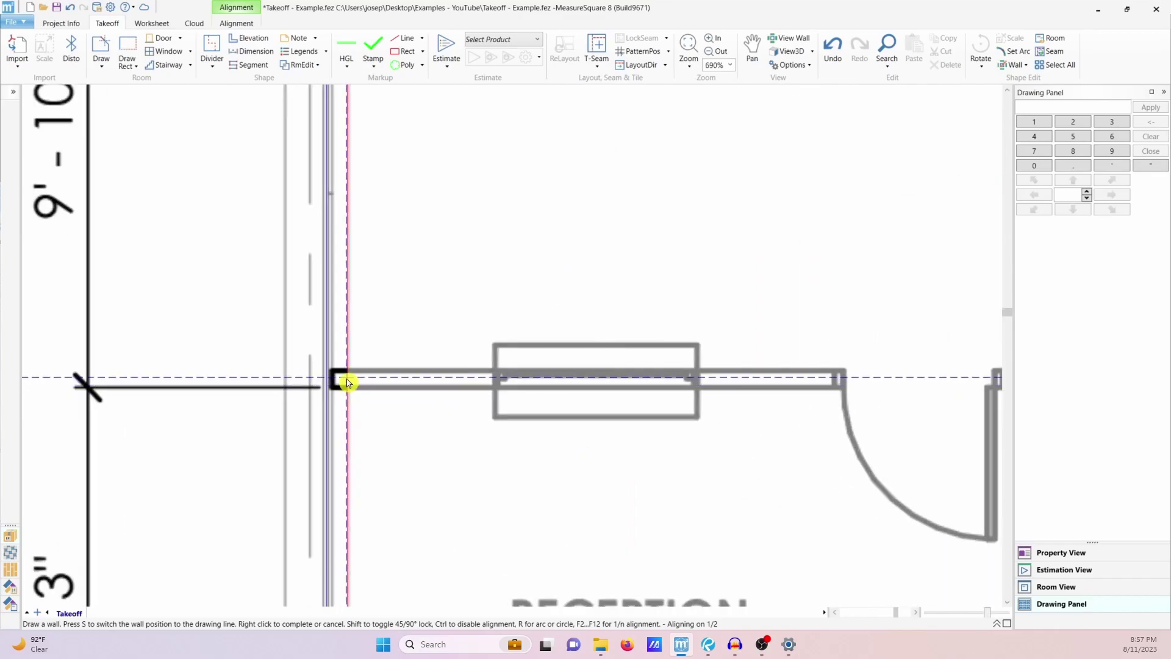
{"action": "left_click", "coordinate": [349, 383]}
{"action": "scroll", "coordinate": [352, 382], "scroll_direction": "down", "scroll_amount": 3}
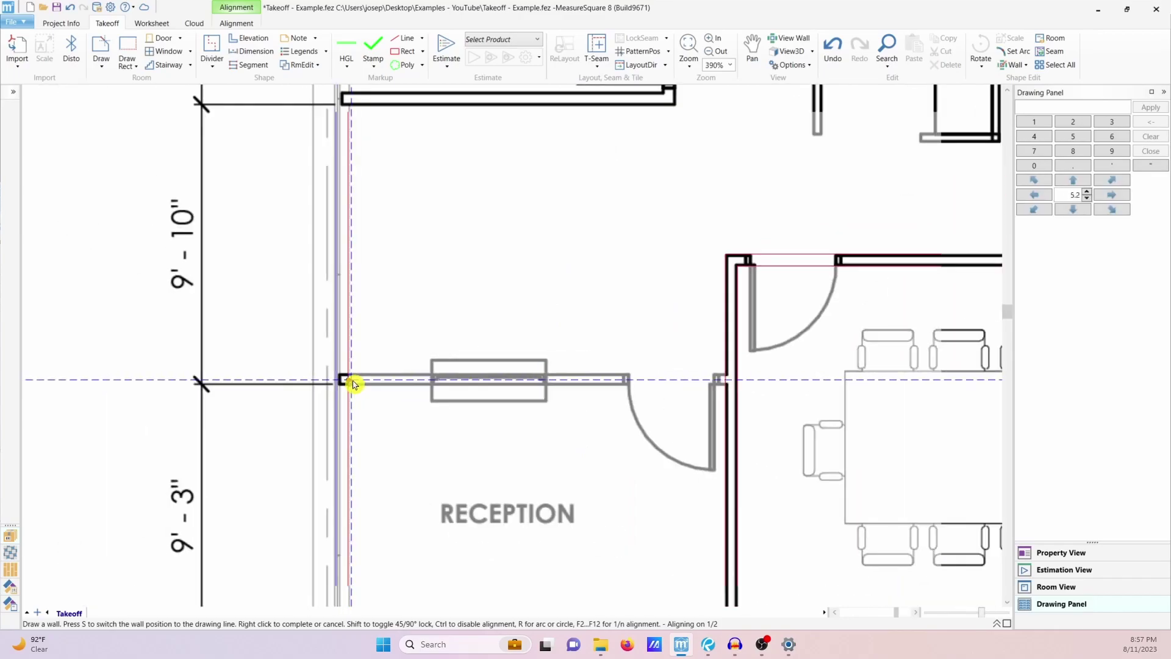
{"action": "left_click", "coordinate": [726, 383]}
{"action": "scroll", "coordinate": [810, 418], "scroll_direction": "down", "scroll_amount": 3}
{"action": "scroll", "coordinate": [410, 434], "scroll_direction": "down", "scroll_amount": 6}
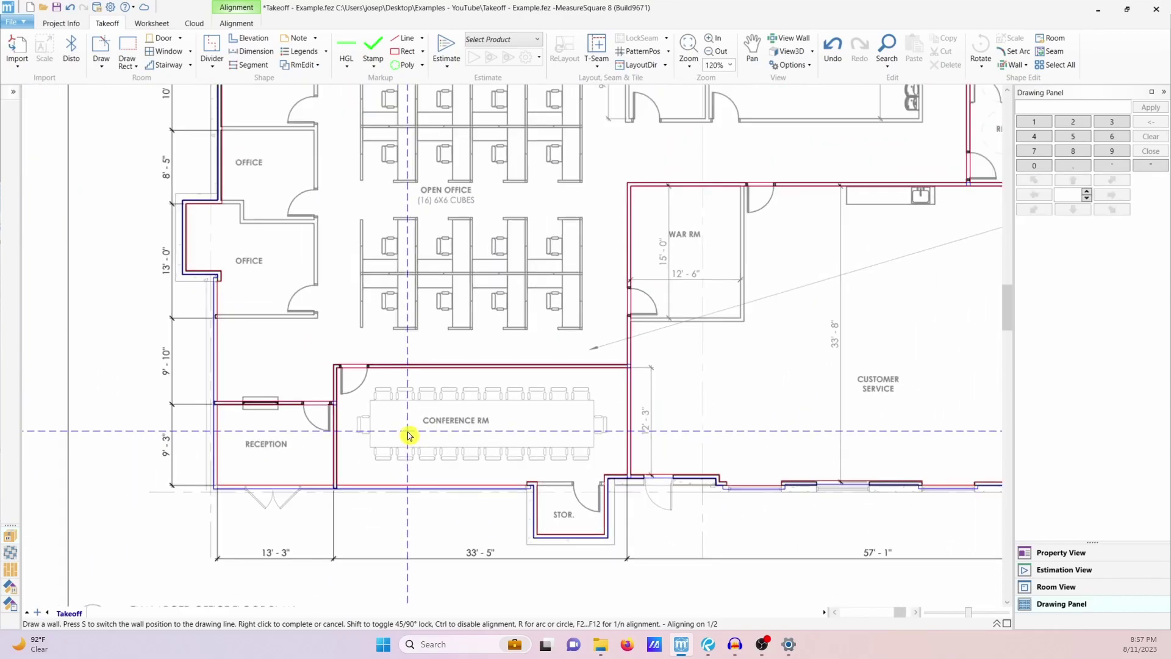
Draw the break room wall 22'2" down from the upper exterior wall, then 33'5" across below the break and IT rooms
{"action": "middle_click_drag", "start_coordinate": [495, 377], "coordinate": [486, 428]}
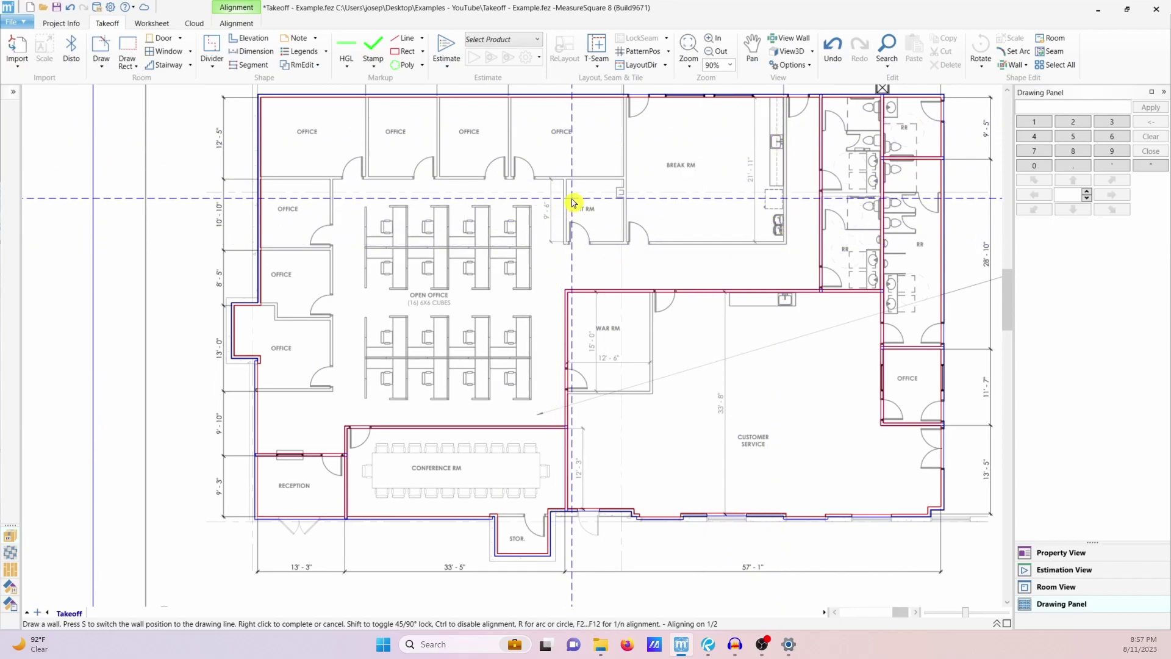
{"action": "scroll", "coordinate": [785, 104], "scroll_direction": "up", "scroll_amount": 3}
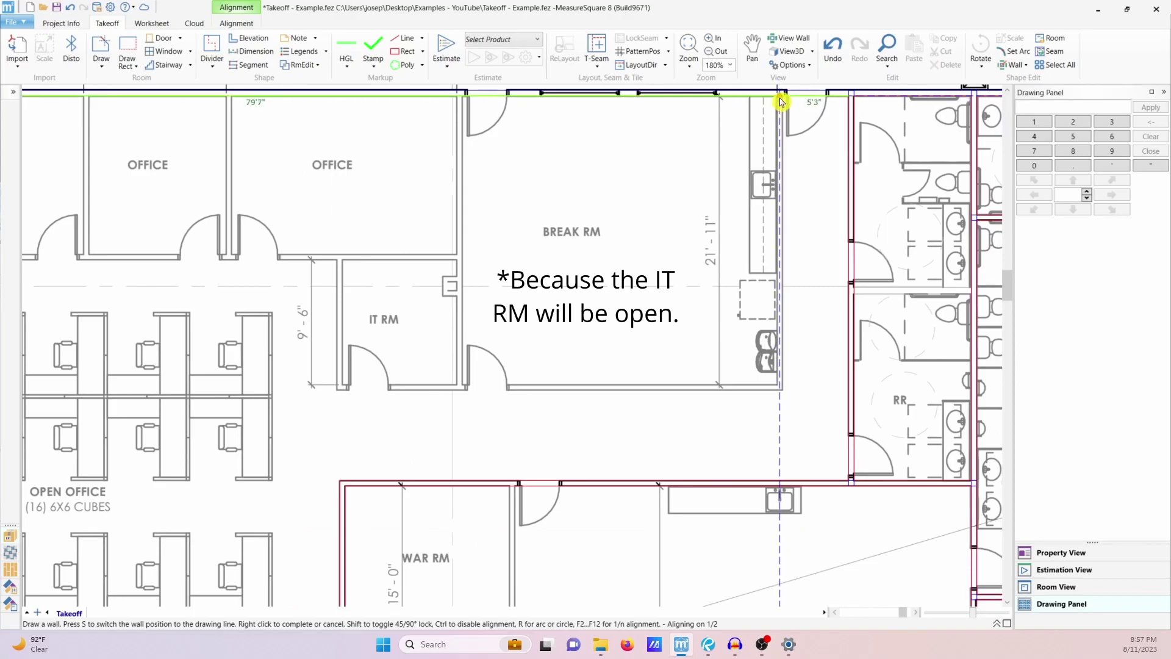
{"action": "left_click", "coordinate": [781, 102]}
{"action": "left_click", "coordinate": [781, 388]}
{"action": "scroll", "coordinate": [781, 388], "scroll_direction": "up", "scroll_amount": 2}
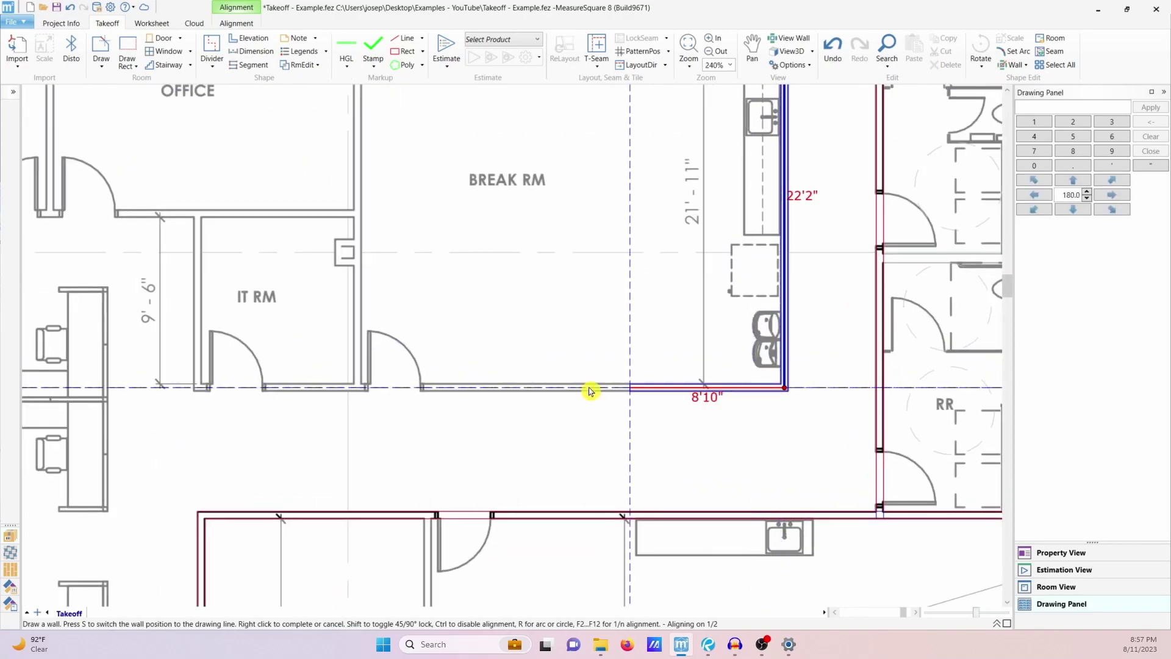
{"action": "middle_click_drag", "start_coordinate": [590, 391], "coordinate": [996, 401]}
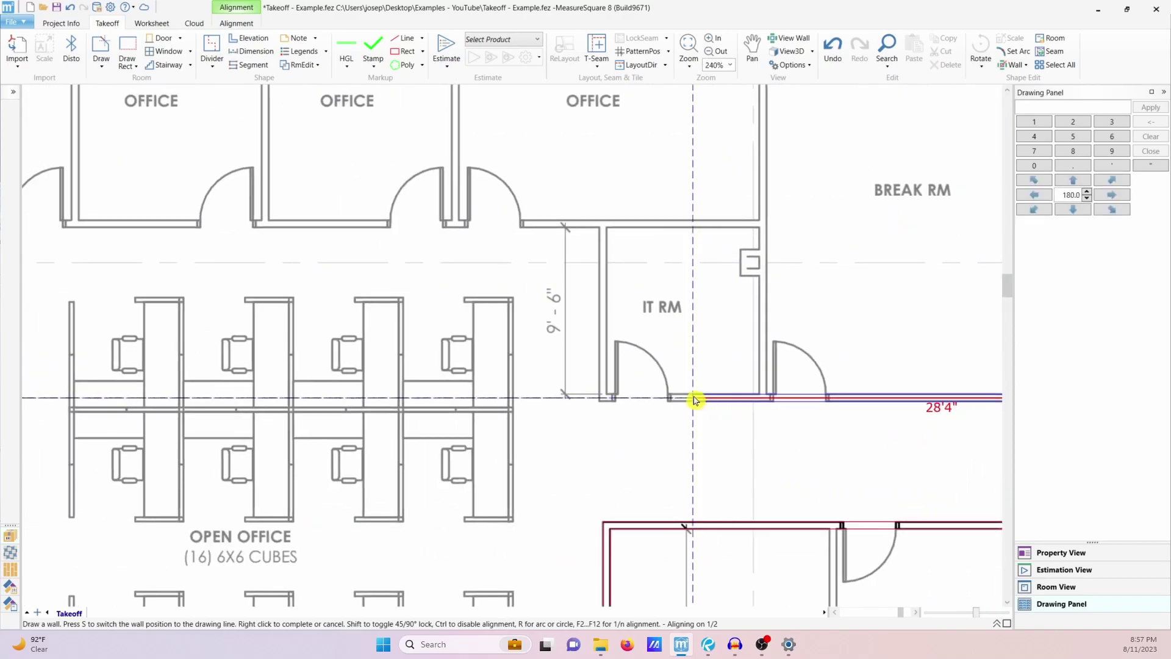
{"action": "left_click", "coordinate": [604, 399]}
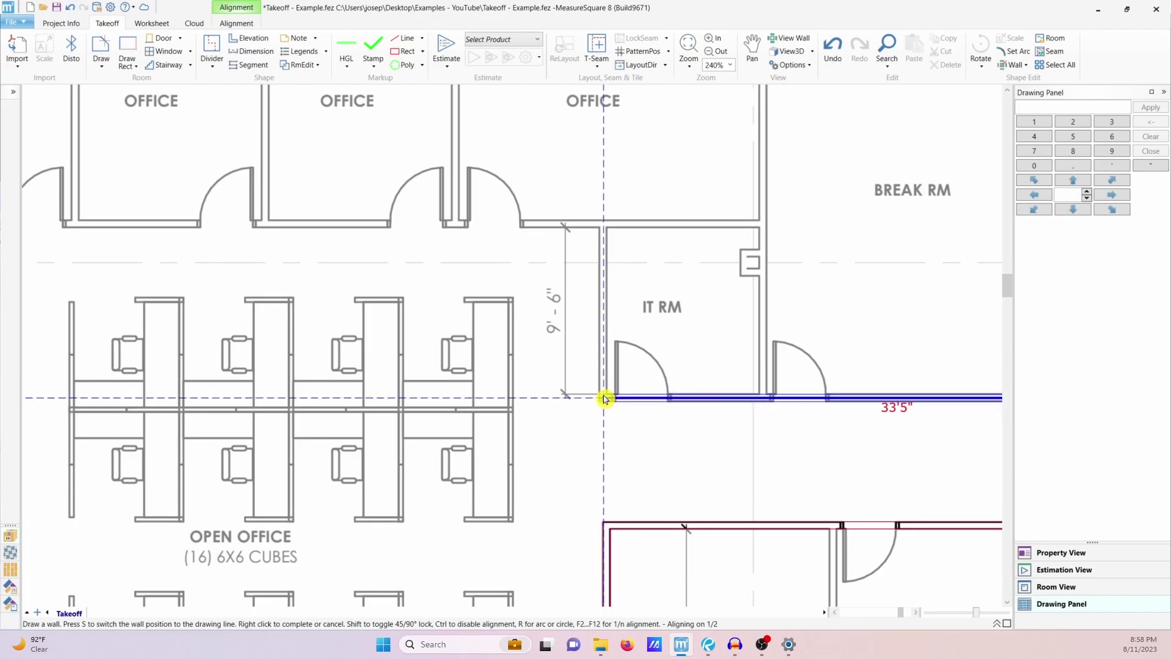
Continue the wall 9'11" up the side of the IT room, then across the fronts of the upper offices to the left exterior wall
{"action": "left_click", "coordinate": [605, 228]}
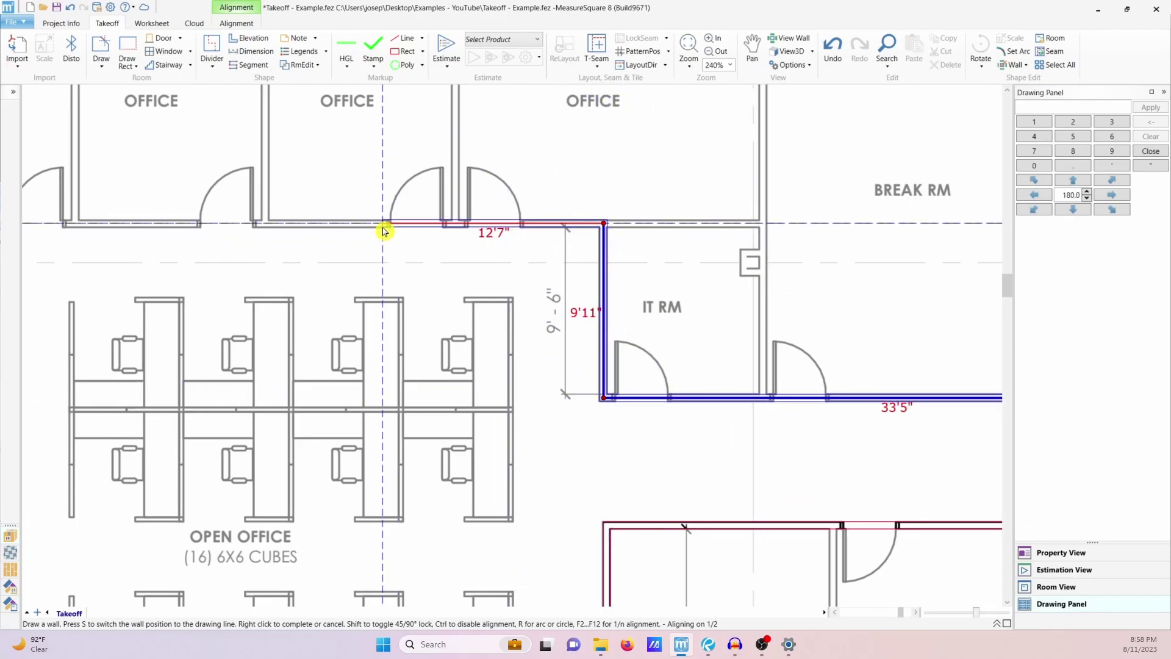
{"action": "middle_click_drag", "start_coordinate": [162, 228], "coordinate": [619, 250]}
{"action": "left_click", "coordinate": [253, 241]}
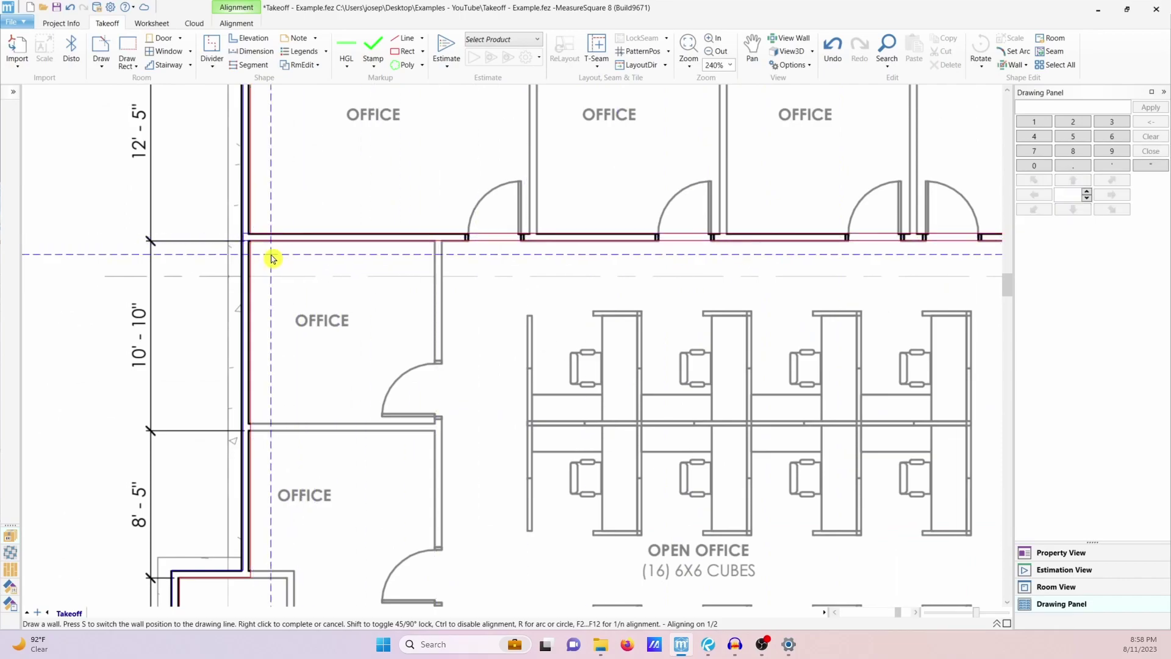
Draw the wall enclosing the three left-side offices, about 11'2" across below the lowest office, then up to the upper offices' front wall
{"action": "middle_click_drag", "start_coordinate": [397, 345], "coordinate": [462, 231]}
{"action": "scroll", "coordinate": [462, 231], "scroll_direction": "down", "scroll_amount": 2}
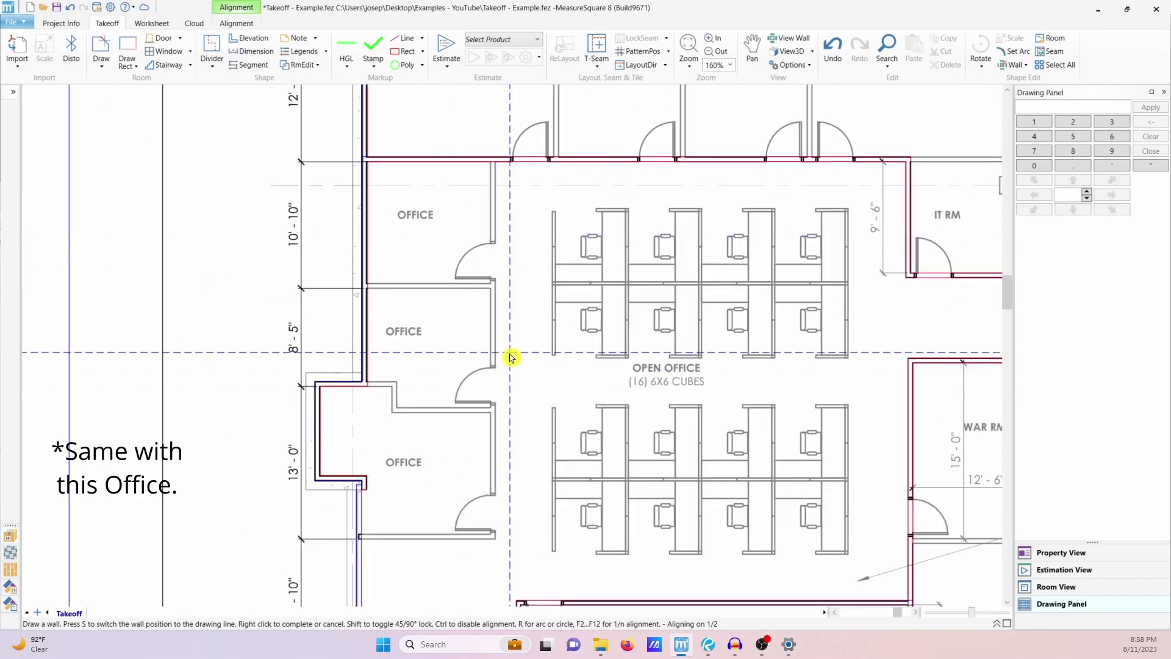
{"action": "scroll", "coordinate": [386, 559], "scroll_direction": "up", "scroll_amount": 3}
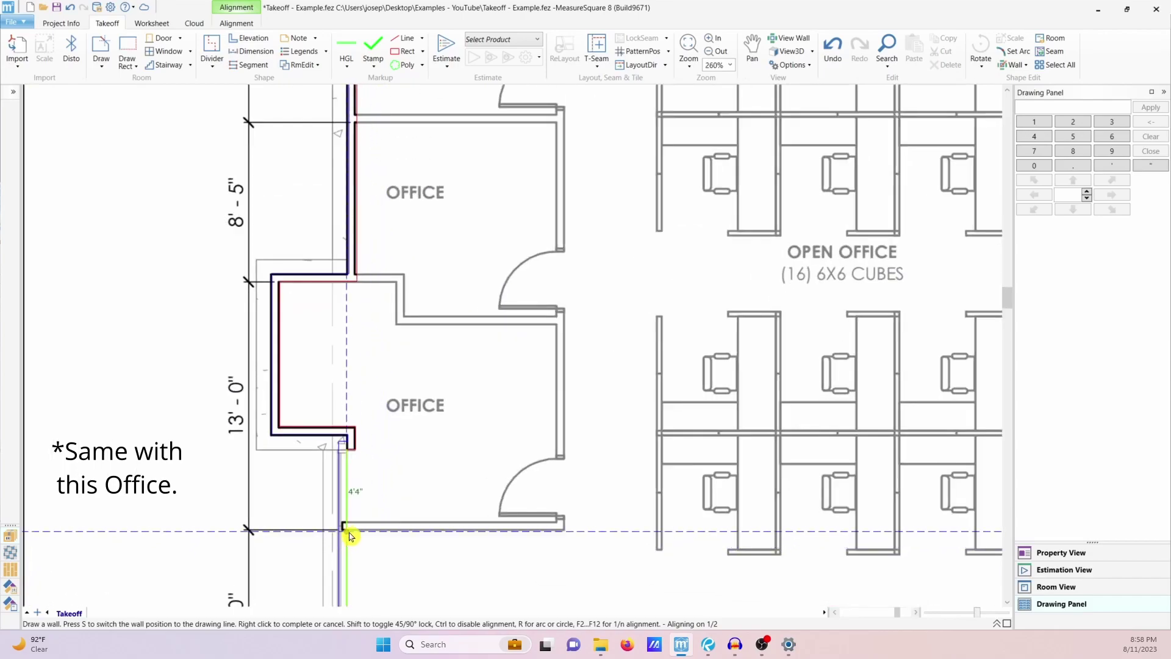
{"action": "left_click", "coordinate": [347, 526]}
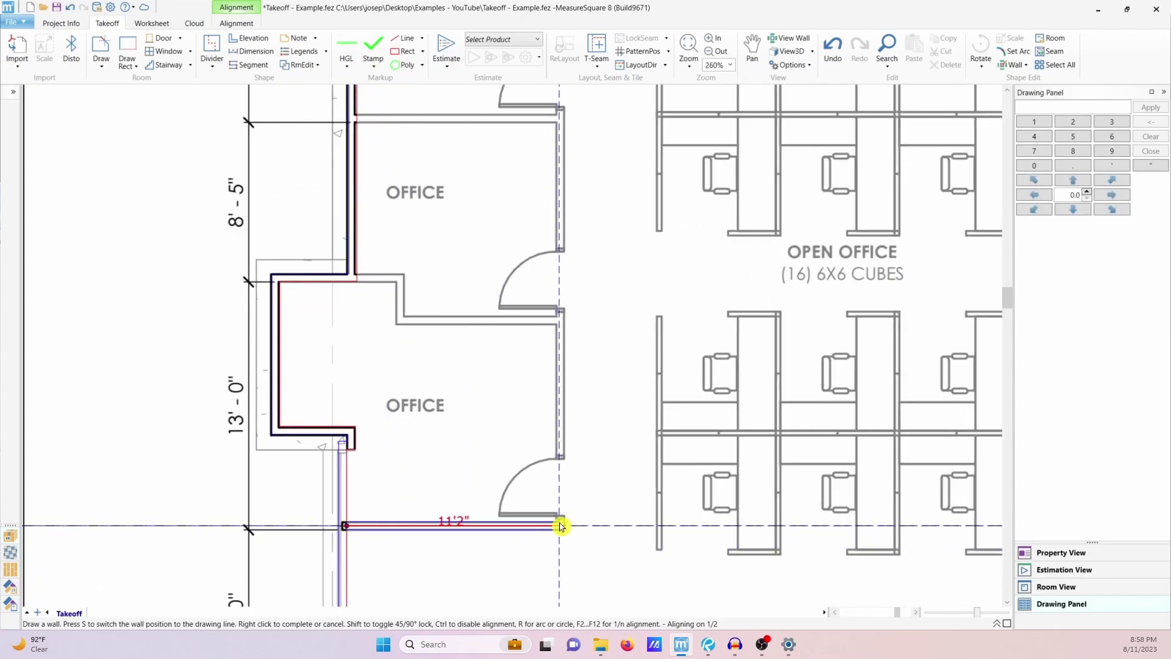
{"action": "left_click", "coordinate": [562, 526]}
{"action": "scroll", "coordinate": [588, 426], "scroll_direction": "up", "scroll_amount": 3}
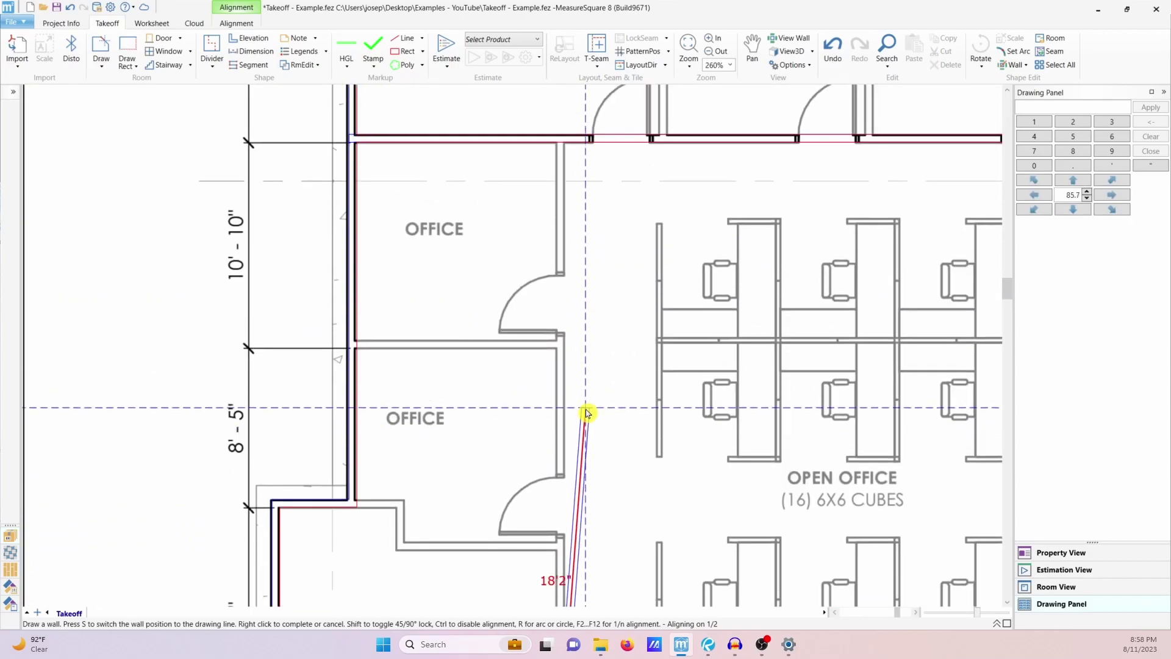
Draw the dividing wall between the two restrooms beside the break room corridor
{"action": "scroll", "coordinate": [505, 304], "scroll_direction": "down", "scroll_amount": 5}
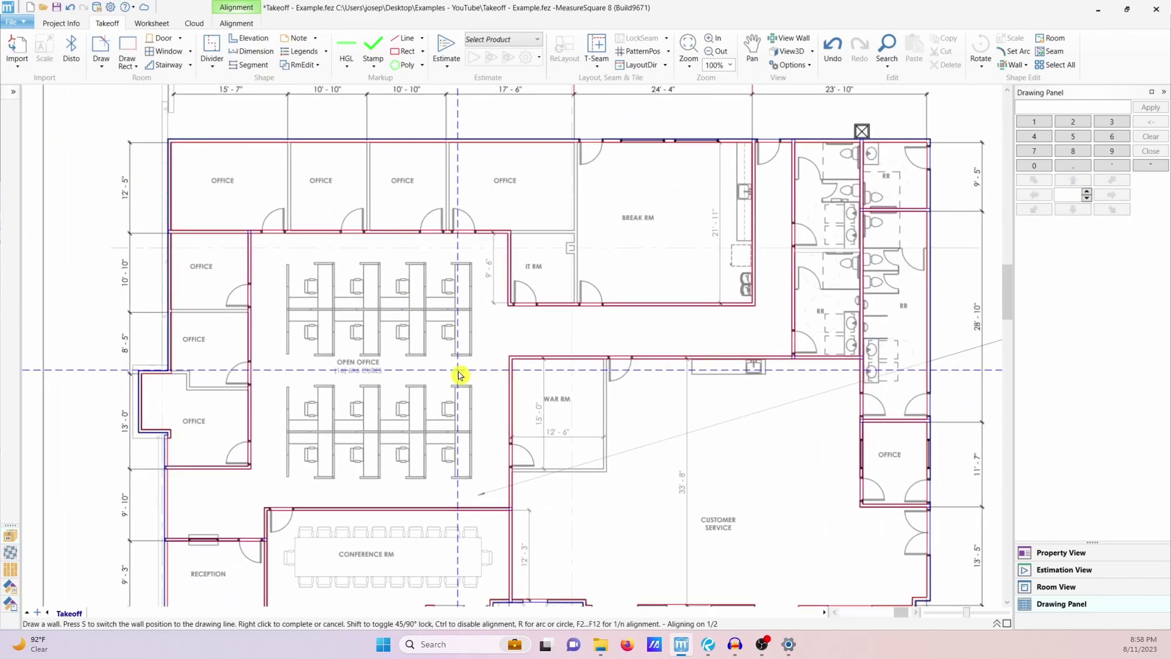
{"action": "scroll", "coordinate": [769, 327], "scroll_direction": "up", "scroll_amount": 4}
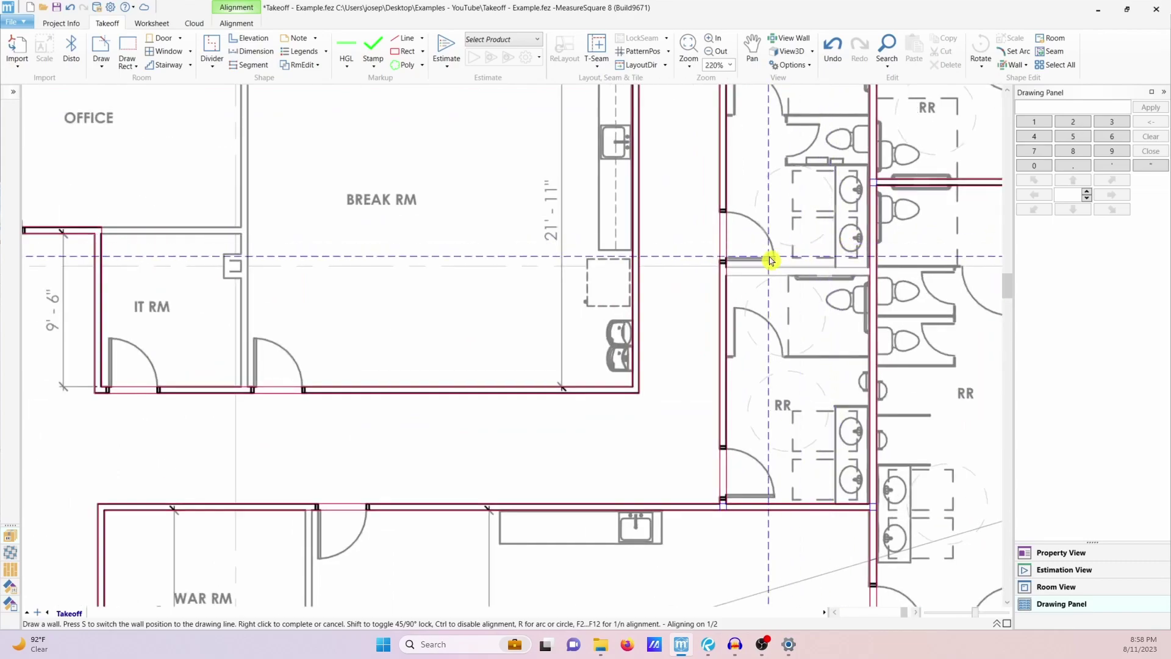
{"action": "left_click", "coordinate": [724, 274]}
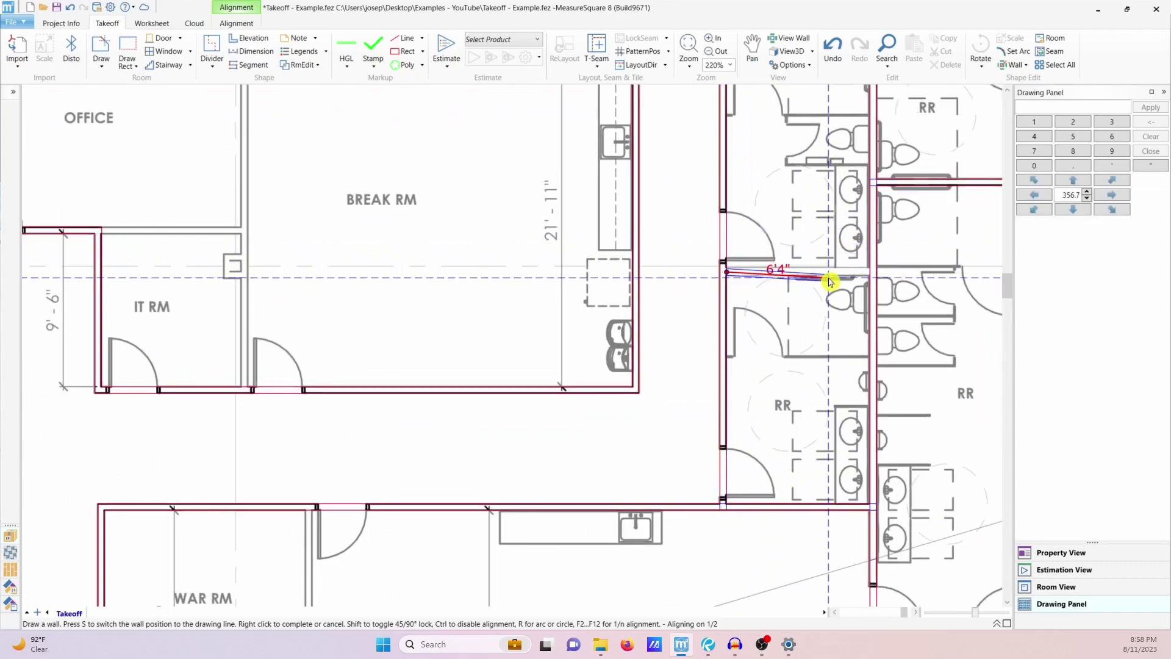
{"action": "right_click", "coordinate": [871, 278]}
Draw the war room's two remaining walls, 12'8" across its lower edge and 15'3" up to the customer service wall
{"action": "scroll", "coordinate": [813, 327], "scroll_direction": "down", "scroll_amount": 4}
{"action": "scroll", "coordinate": [551, 410], "scroll_direction": "up", "scroll_amount": 4}
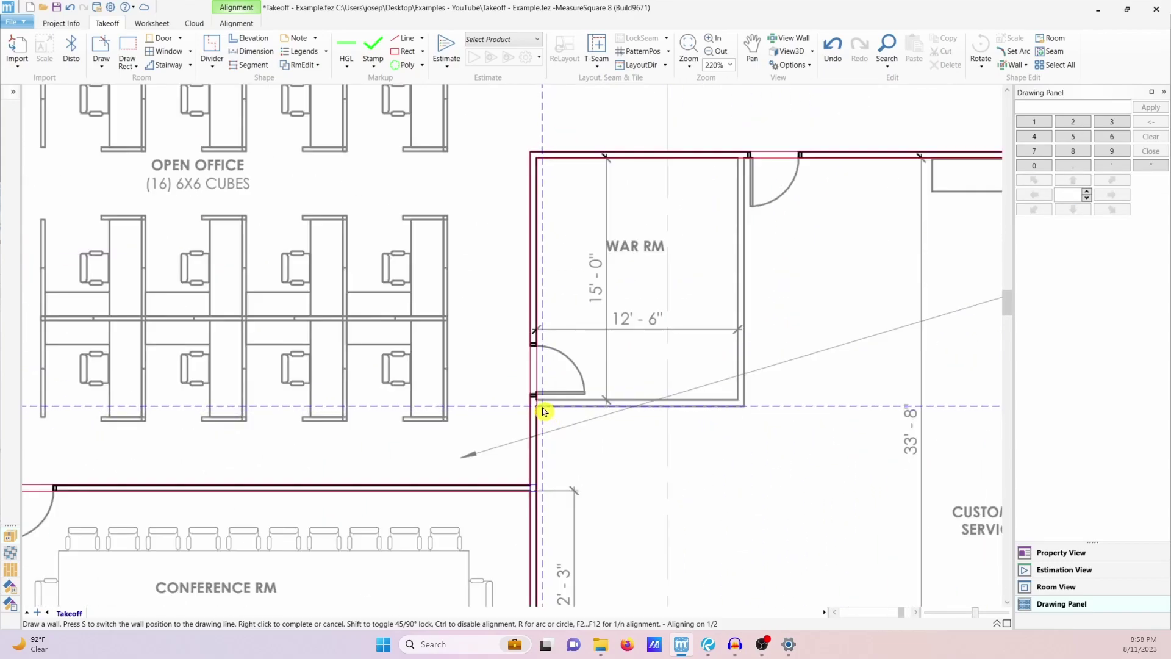
{"action": "left_click", "coordinate": [540, 407]}
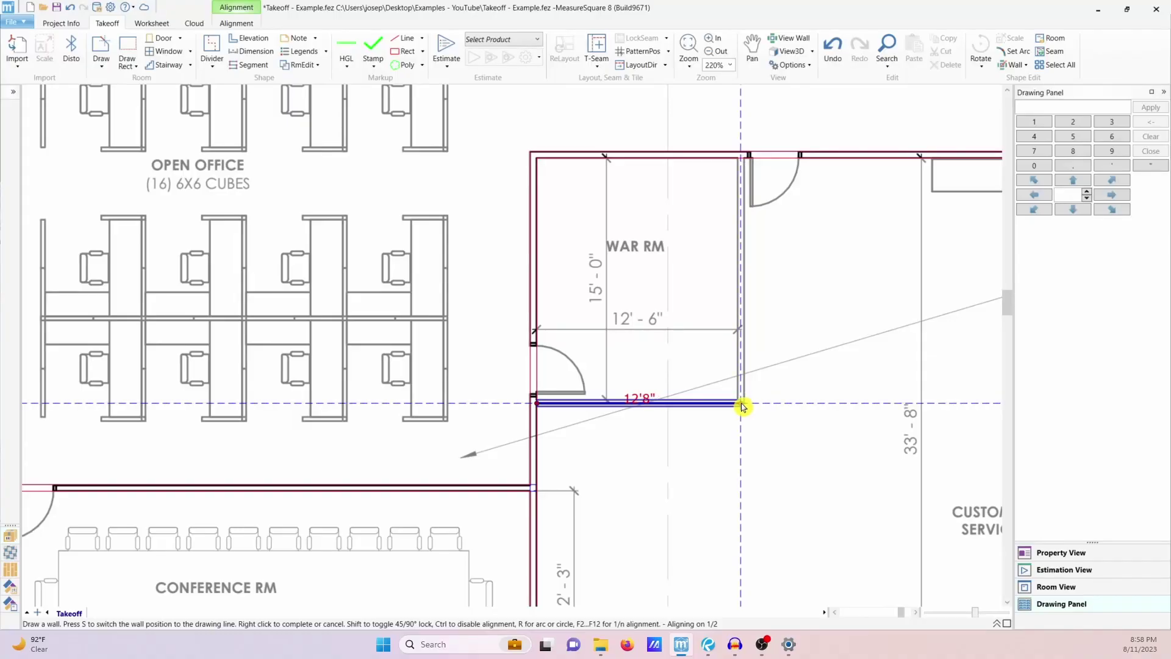
{"action": "left_click", "coordinate": [743, 406]}
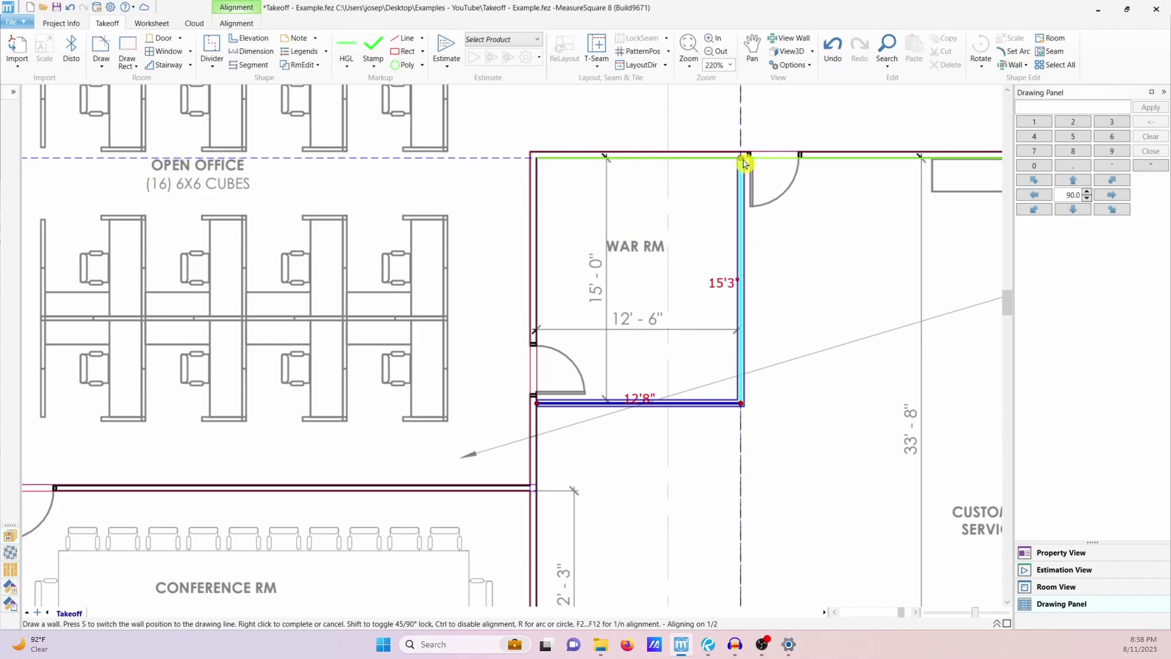
{"action": "left_click", "coordinate": [745, 166]}
{"action": "right_click", "coordinate": [745, 177]}
Draw the dividing wall between the upper and middle left-side offices, from the exterior wall to their corridor wall
{"action": "scroll", "coordinate": [750, 313], "scroll_direction": "down", "scroll_amount": 2}
{"action": "scroll", "coordinate": [750, 314], "scroll_direction": "down", "scroll_amount": 1}
{"action": "middle_click_drag", "start_coordinate": [596, 434], "coordinate": [706, 436]}
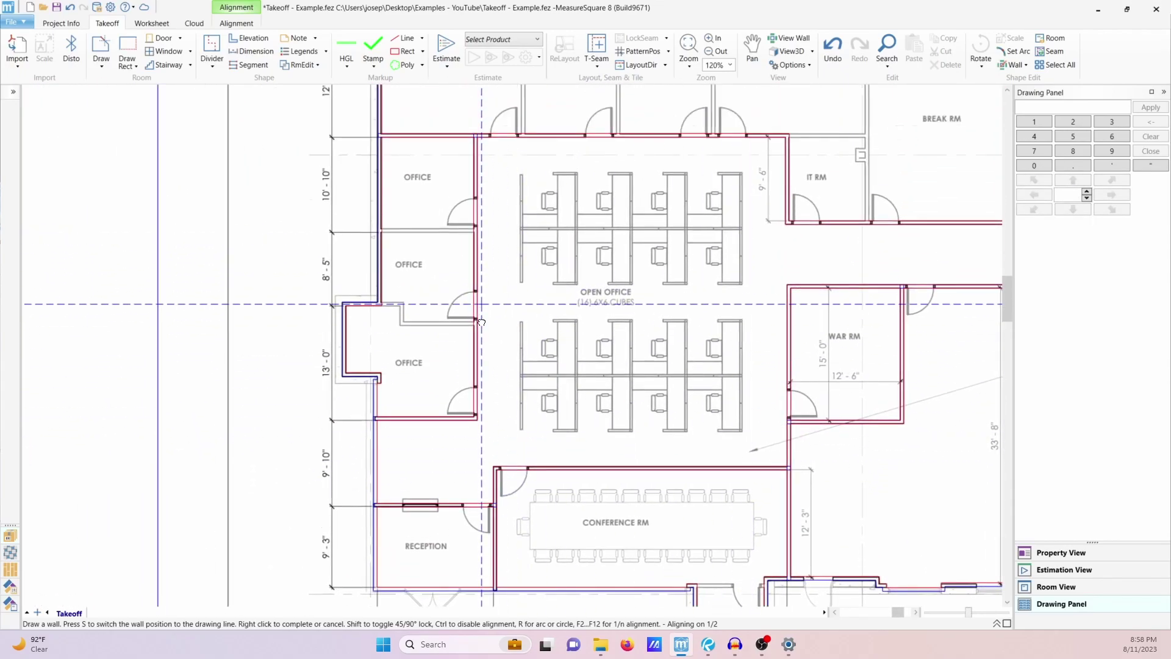
{"action": "scroll", "coordinate": [418, 301], "scroll_direction": "up", "scroll_amount": 4}
{"action": "scroll", "coordinate": [401, 301], "scroll_direction": "up", "scroll_amount": 2}
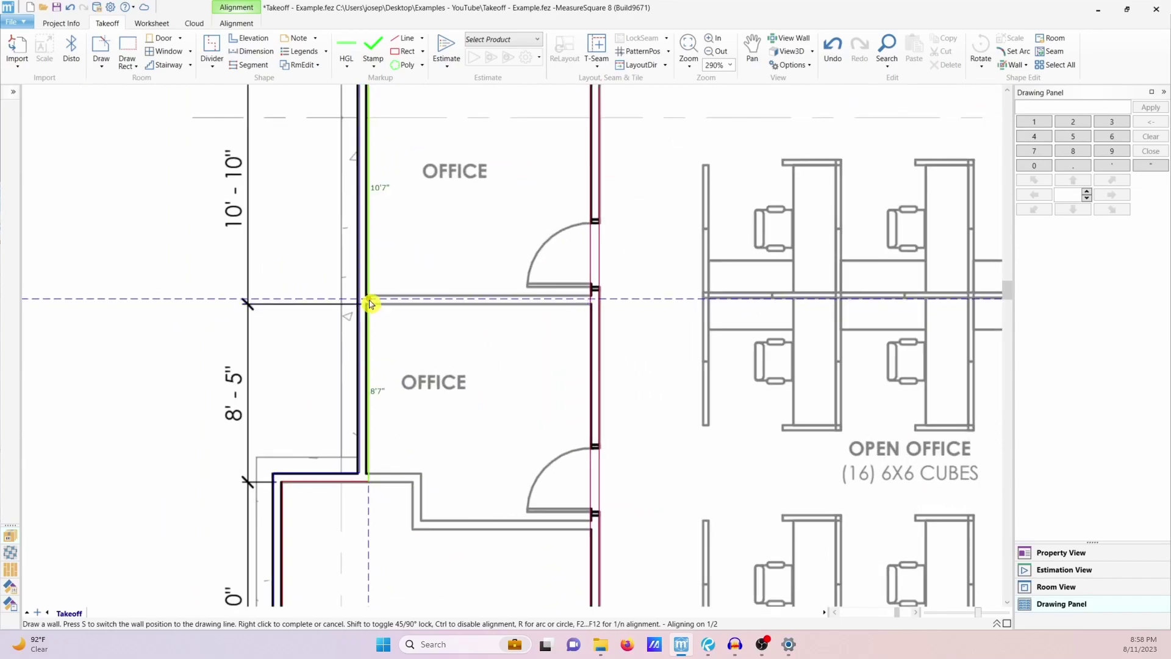
{"action": "left_click", "coordinate": [371, 303]}
{"action": "left_click", "coordinate": [591, 299]}
Draw the dividing wall between the corner office and the second upper office, up to the upper exterior wall
{"action": "mouse_move", "coordinate": [536, 240]}
{"action": "middle_mouse_down"}
{"action": "mouse_move", "coordinate": [516, 359]}
{"action": "mouse_move", "coordinate": [537, 383]}
{"action": "middle_mouse_up"}
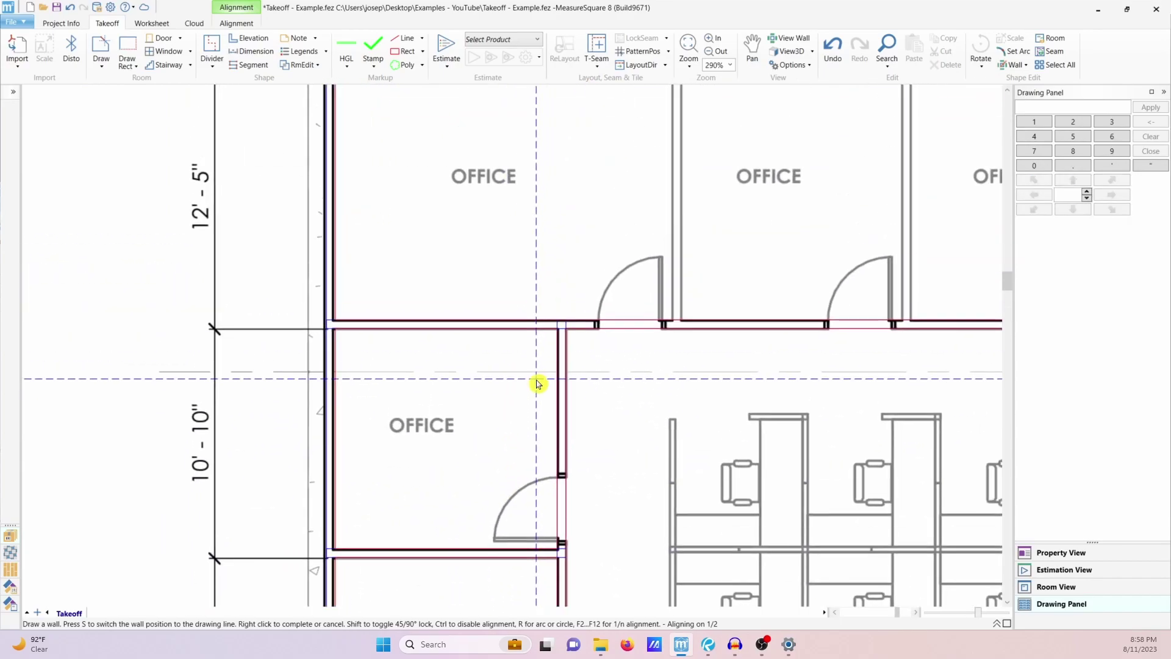
{"action": "left_click", "coordinate": [683, 317]}
{"action": "middle_click_drag", "start_coordinate": [683, 317], "coordinate": [626, 407]}
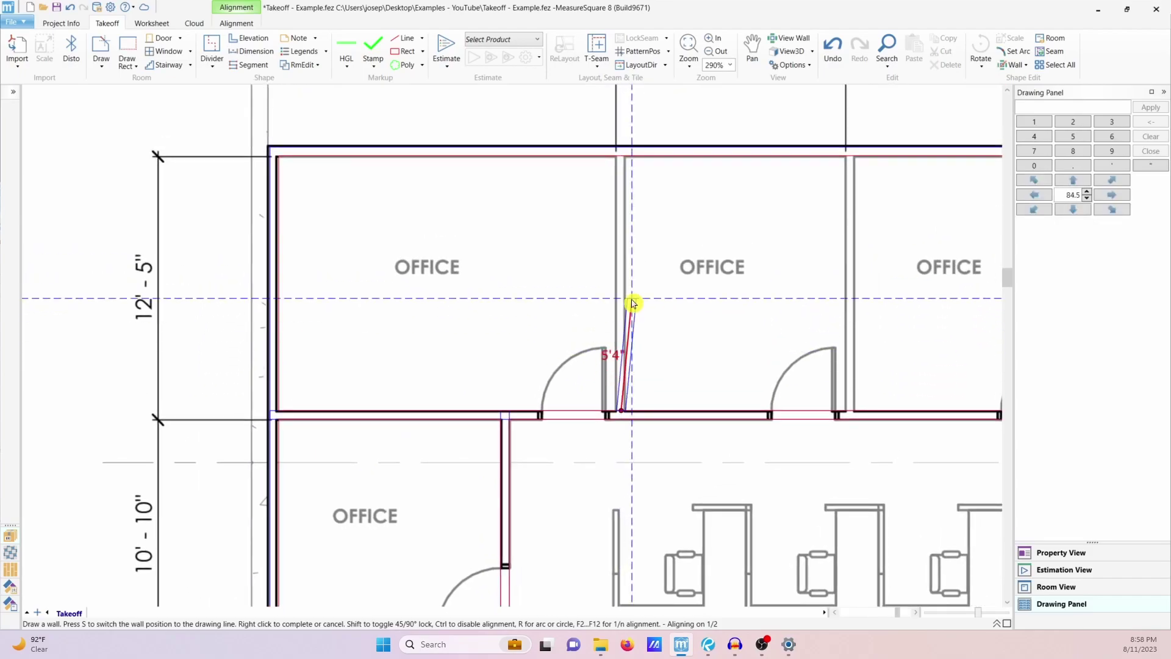
{"action": "left_click", "coordinate": [626, 160]}
{"action": "right_click", "coordinate": [621, 162]}
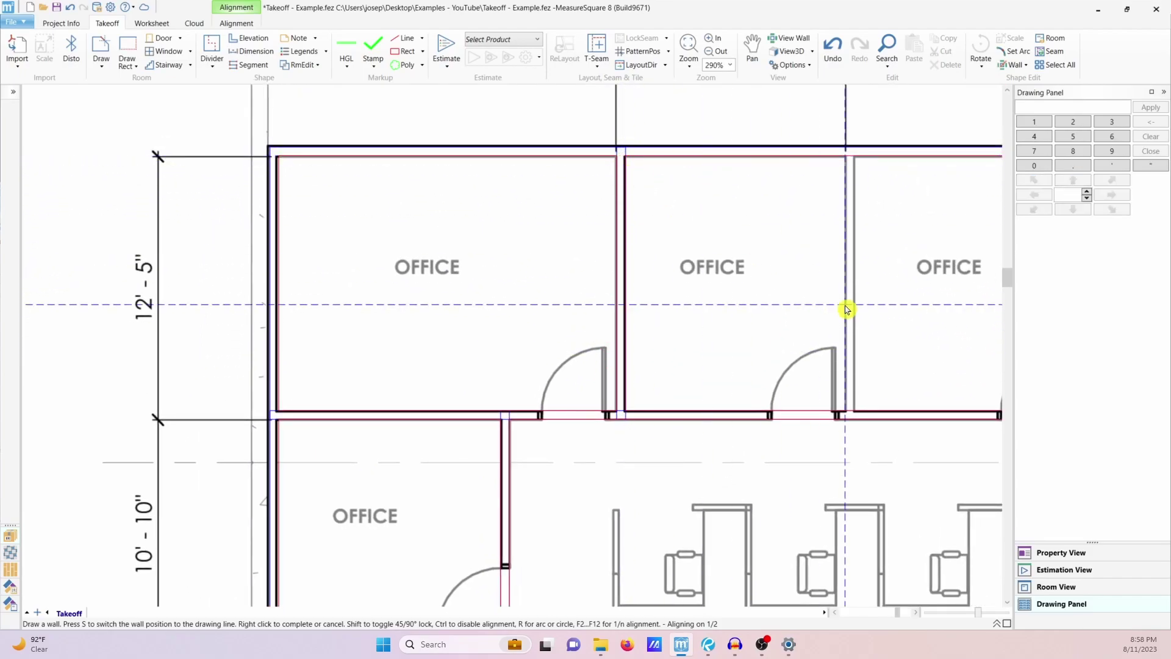
Draw the dividing walls between the second and third and the third and fourth upper offices, up to the exterior wall
{"action": "left_click", "coordinate": [852, 413]}
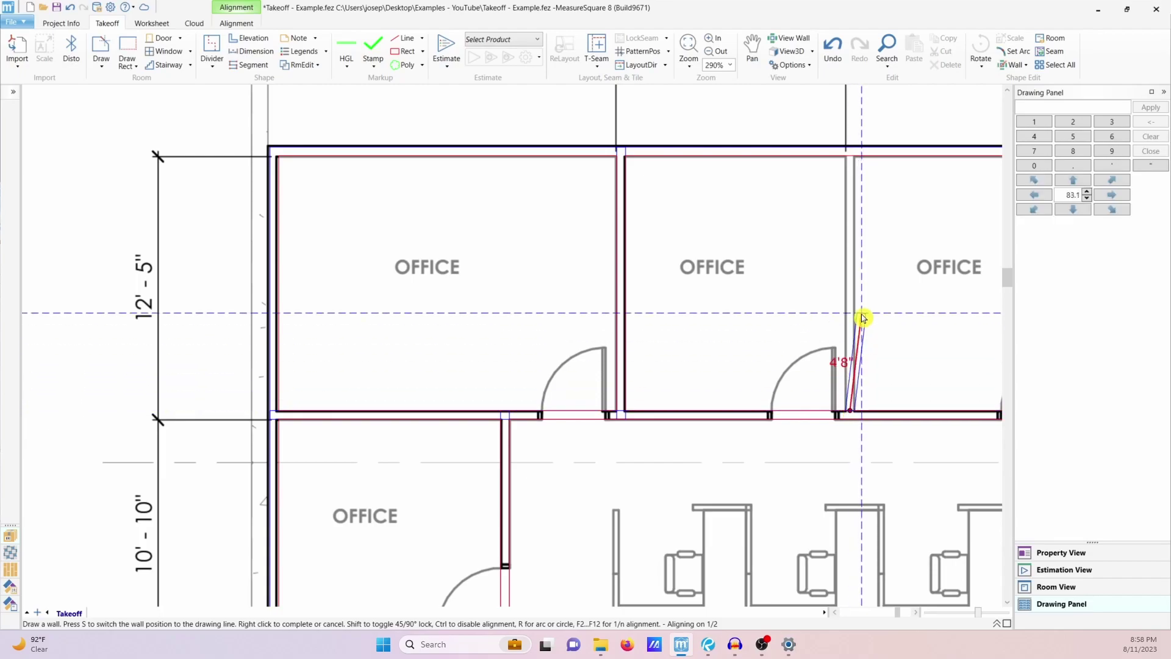
{"action": "left_click", "coordinate": [852, 159]}
{"action": "right_click", "coordinate": [851, 164]}
{"action": "left_click", "coordinate": [653, 420]}
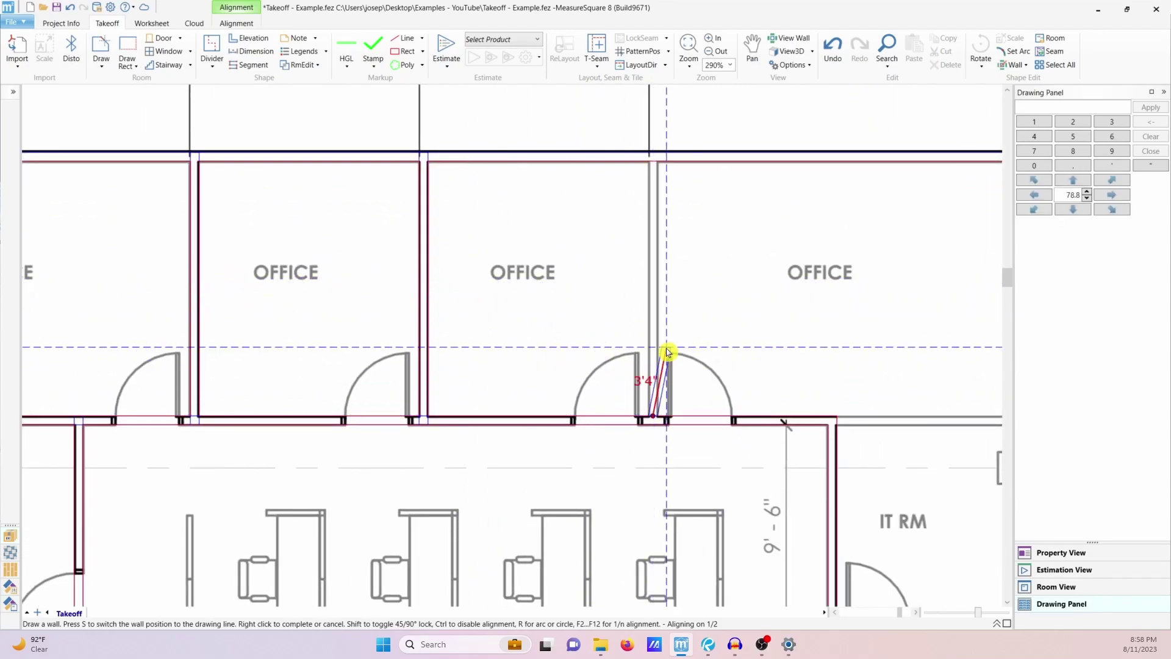
{"action": "left_click", "coordinate": [655, 165]}
{"action": "right_click", "coordinate": [656, 164]}
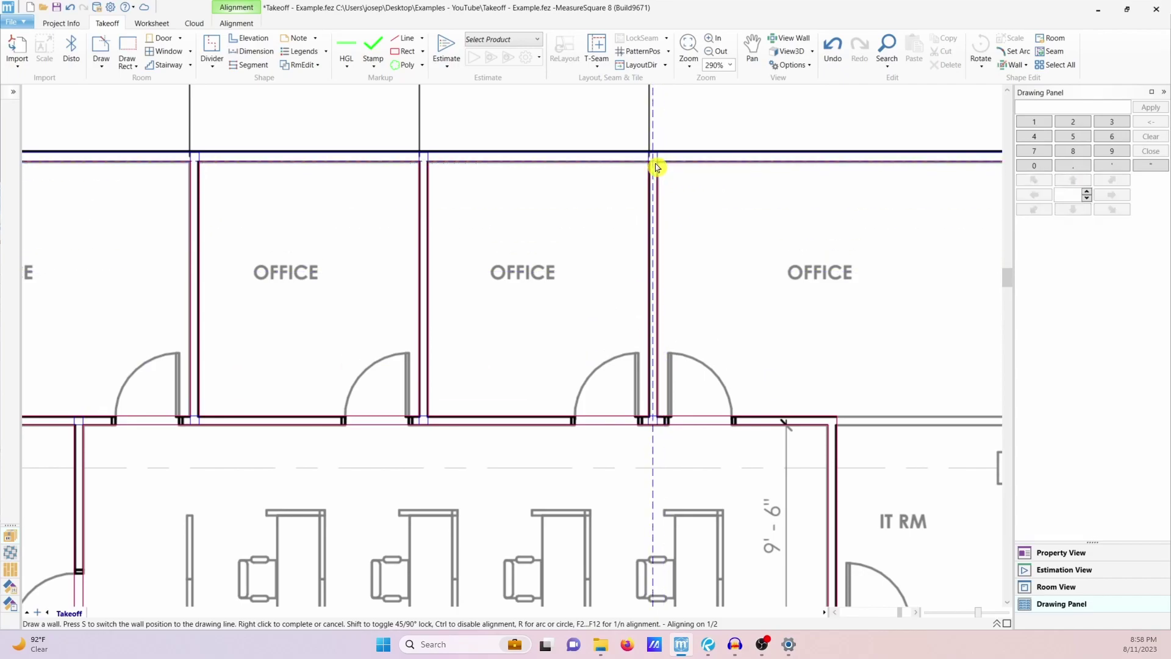
Draw the dividing wall along the break room's side facing the IT room and fourth upper office, from the corridor wall up to the exterior wall
{"action": "scroll", "coordinate": [627, 241], "scroll_direction": "down", "scroll_amount": 3}
{"action": "middle_click_drag", "start_coordinate": [867, 352], "coordinate": [697, 382]}
{"action": "scroll", "coordinate": [696, 438], "scroll_direction": "up", "scroll_amount": 3}
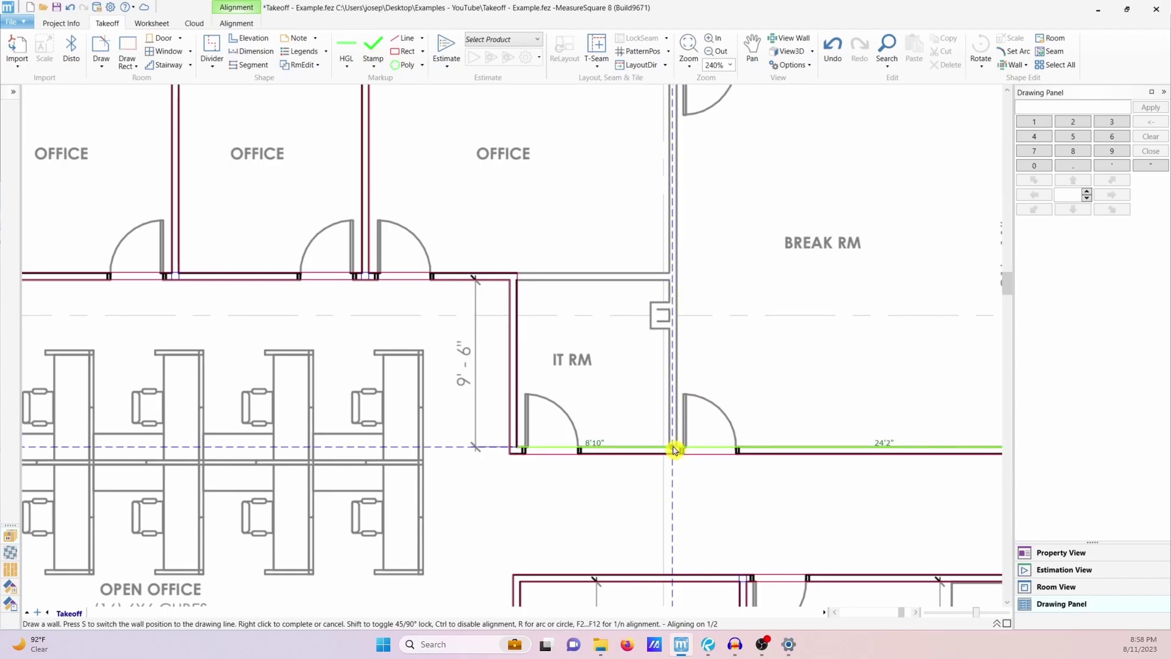
{"action": "left_click", "coordinate": [674, 450]}
{"action": "left_click", "coordinate": [664, 168]}
{"action": "right_click", "coordinate": [663, 168]}
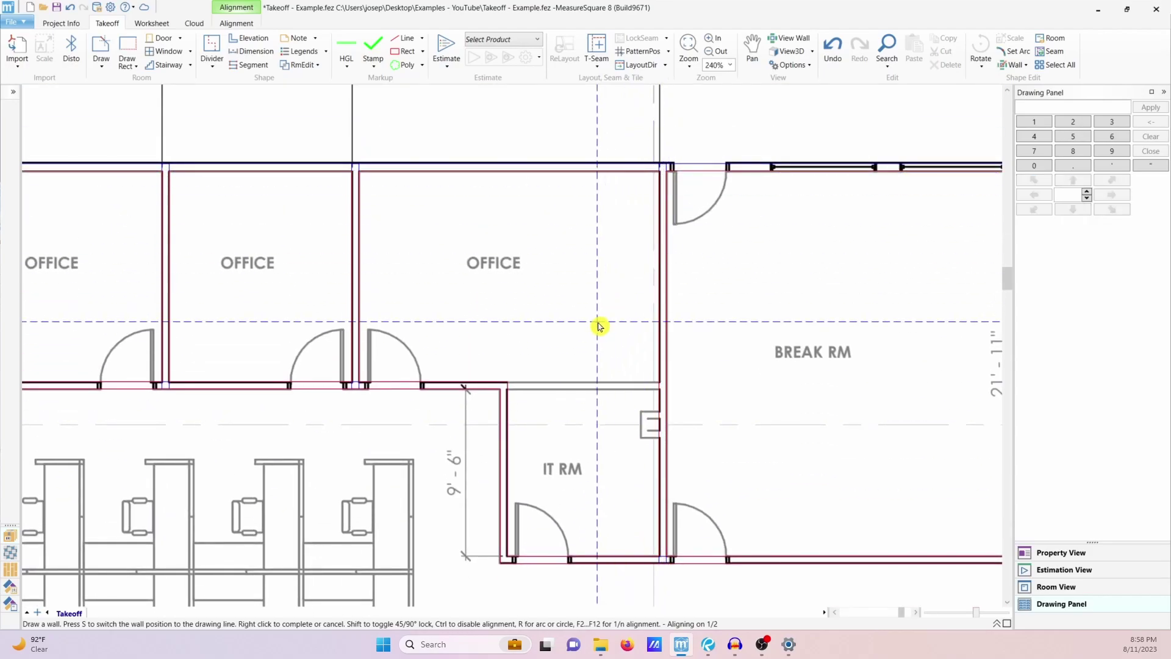
Draw the dividing wall between the fourth upper office and the IT room, across to the break room wall, and select the office
{"action": "scroll", "coordinate": [556, 413], "scroll_direction": "up", "scroll_amount": 3}
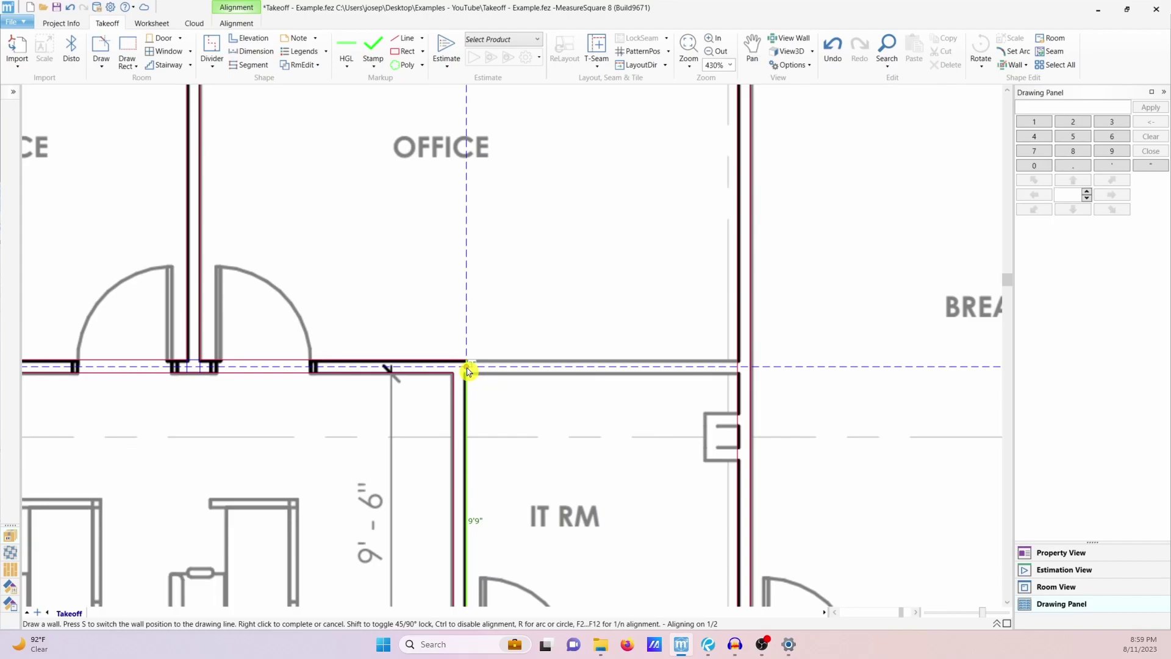
{"action": "scroll", "coordinate": [468, 371], "scroll_direction": "down", "scroll_amount": 4}
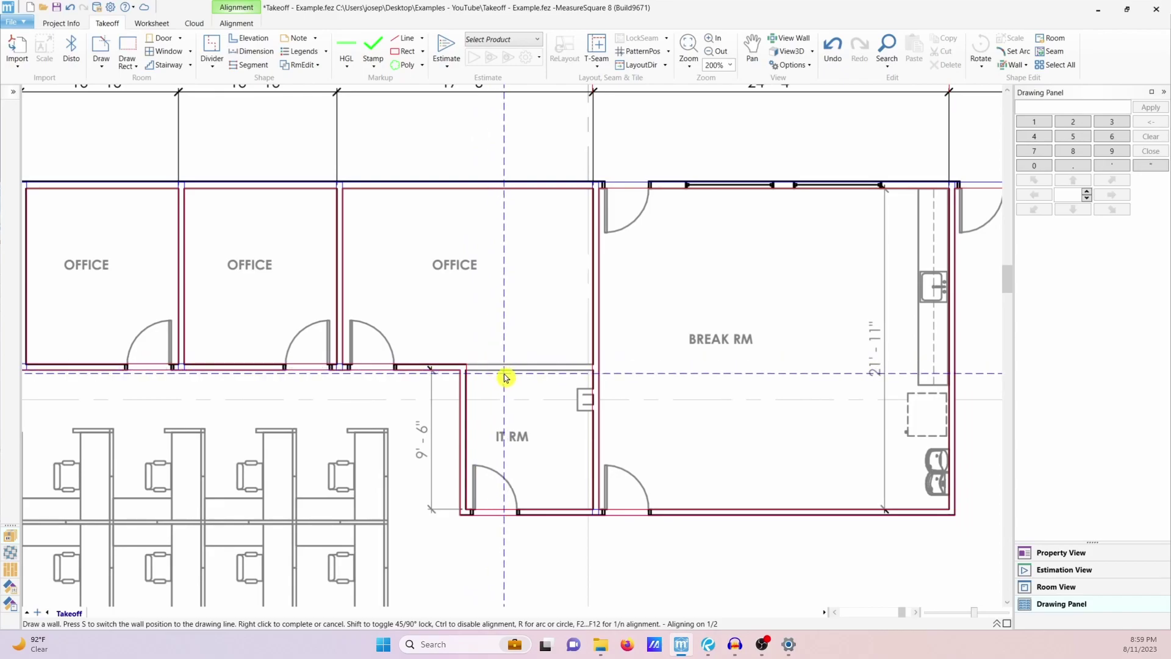
{"action": "scroll", "coordinate": [504, 377], "scroll_direction": "up", "scroll_amount": 4}
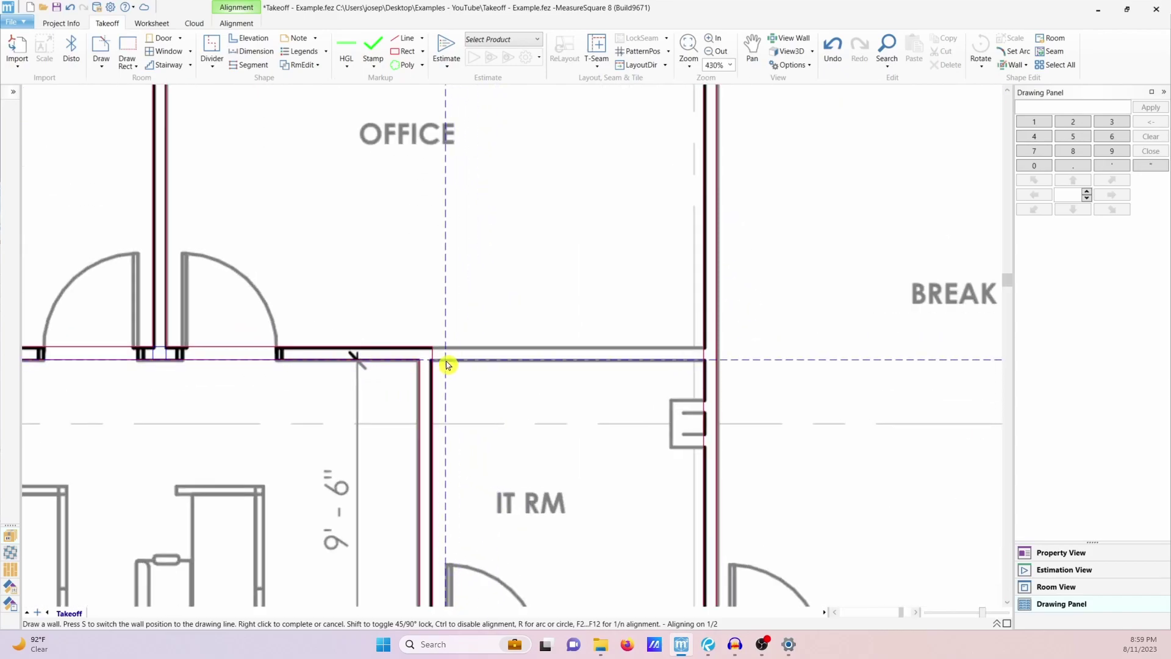
{"action": "left_click", "coordinate": [437, 358]}
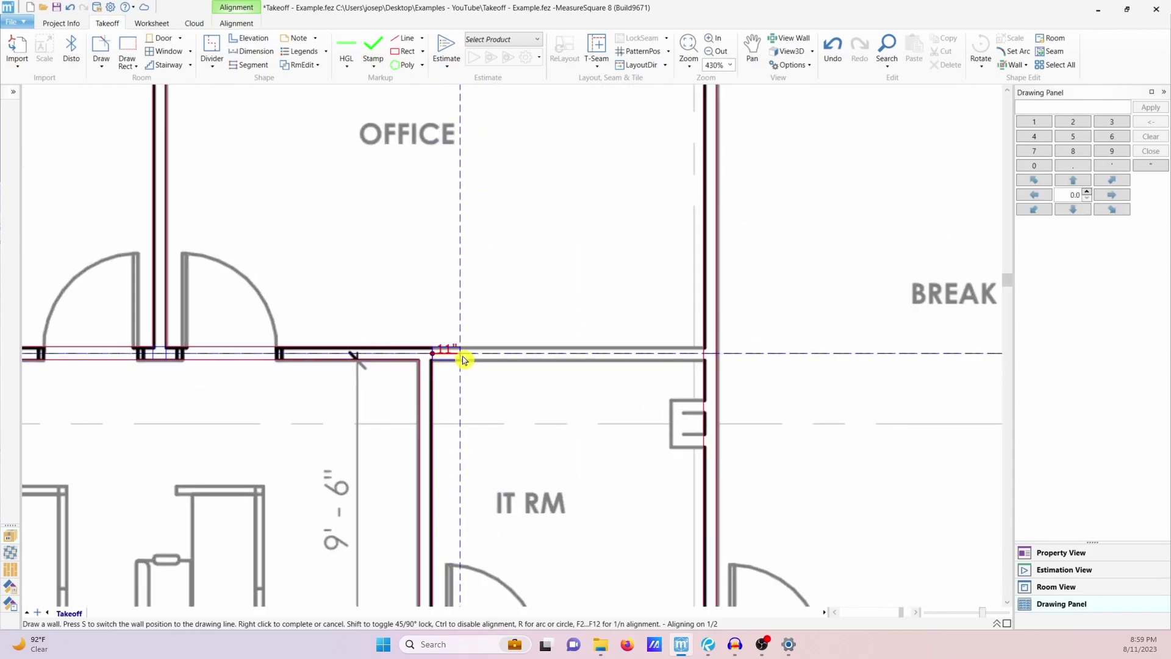
{"action": "left_click", "coordinate": [706, 358]}
{"action": "right_click", "coordinate": [706, 358]}
{"action": "left_click", "coordinate": [599, 323]}
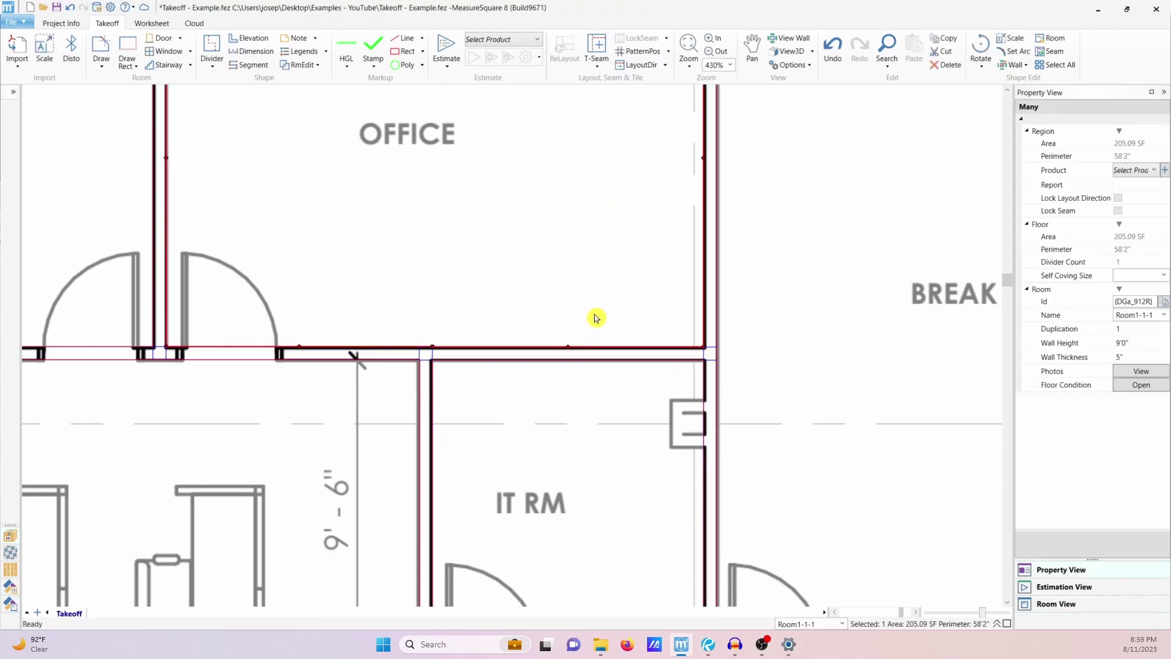
{"action": "middle_click_drag", "start_coordinate": [654, 354], "coordinate": [606, 458]}
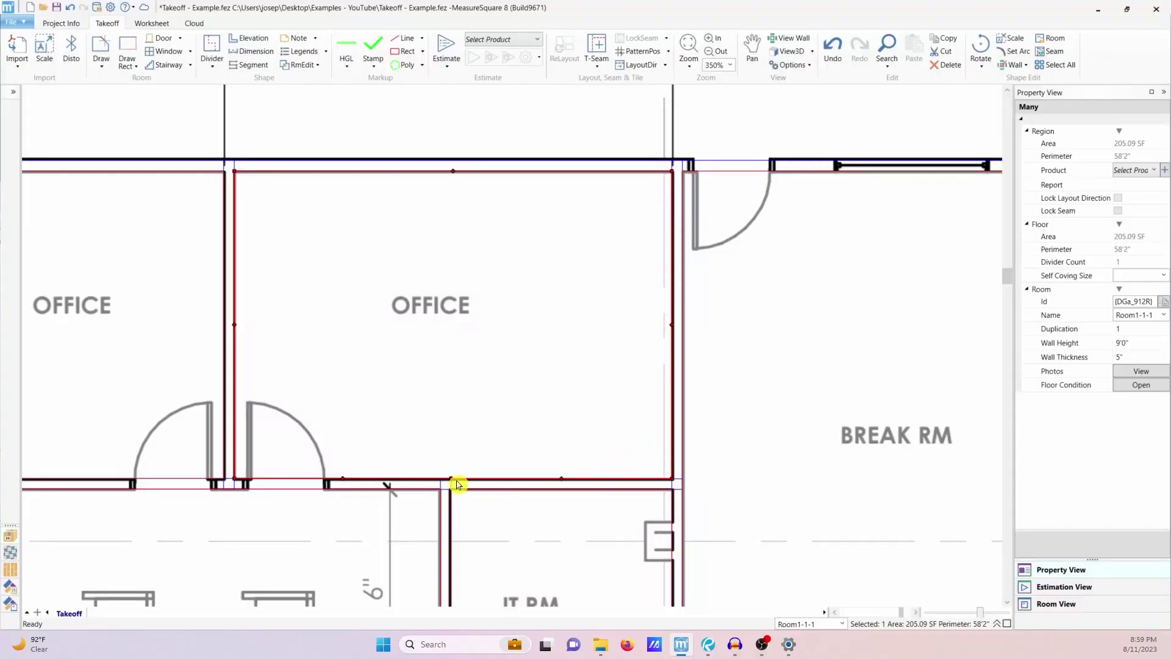
{"action": "middle_click_drag", "start_coordinate": [542, 488], "coordinate": [545, 353]}
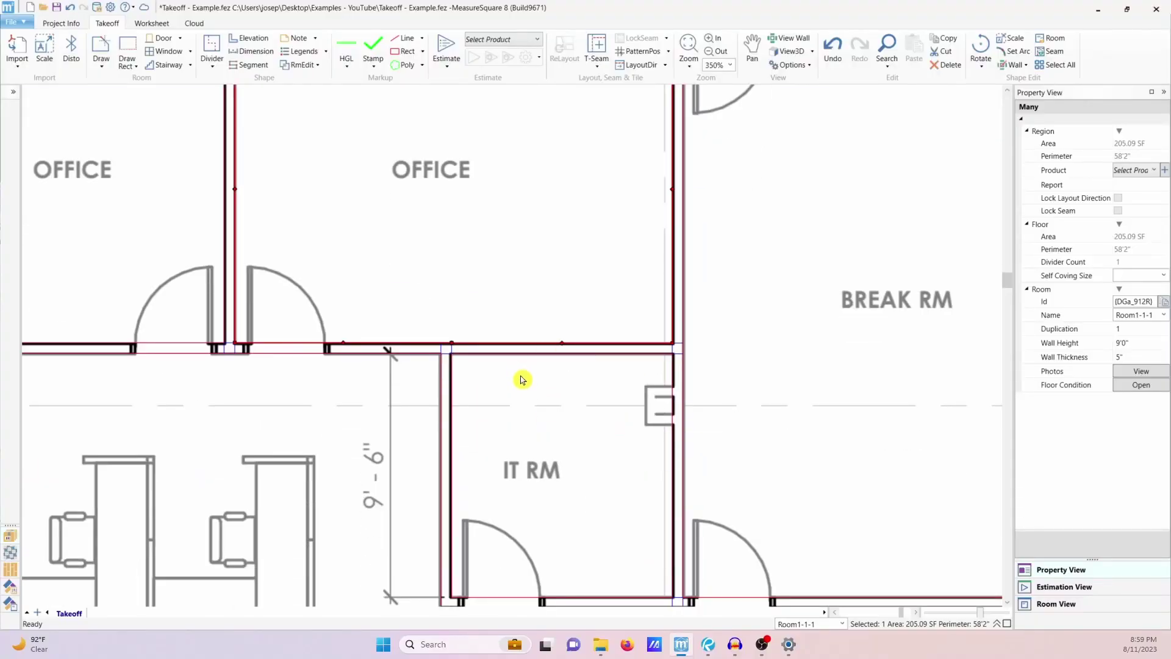
{"action": "scroll", "coordinate": [522, 379], "scroll_direction": "down", "scroll_amount": 3}
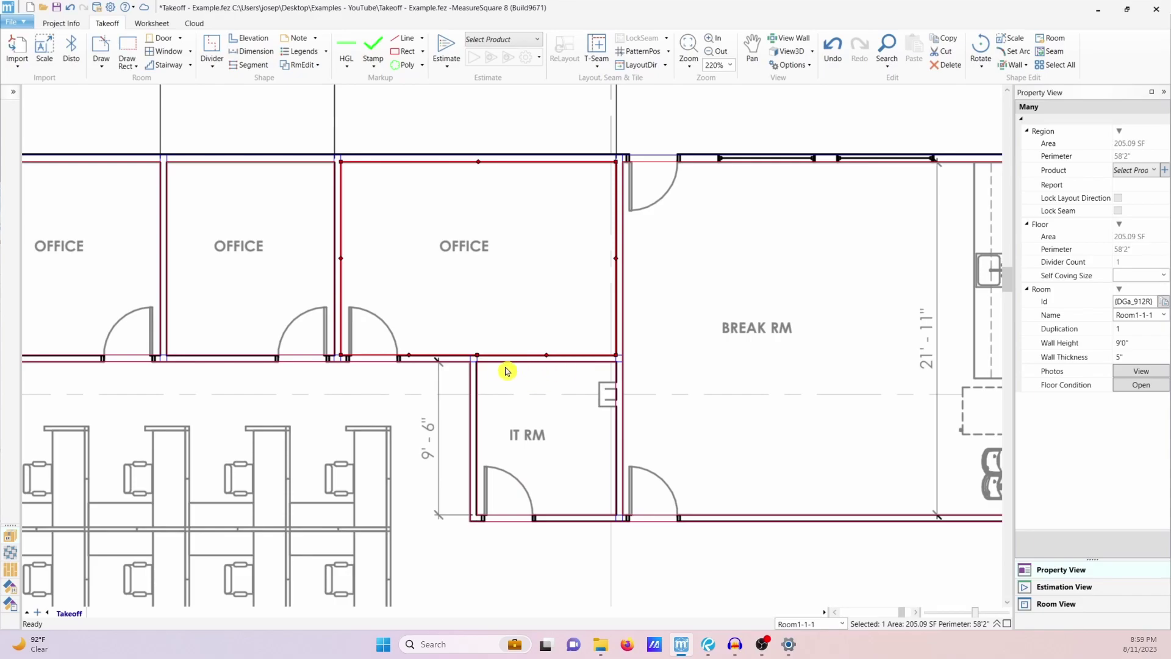
Draw the stepped dividing wall between the middle and lower left-side offices, from the exterior wall corner to their corridor wall
{"action": "middle_click_drag", "start_coordinate": [597, 436], "coordinate": [685, 332]}
{"action": "scroll", "coordinate": [465, 439], "scroll_direction": "down", "scroll_amount": 2}
{"action": "scroll", "coordinate": [287, 397], "scroll_direction": "up", "scroll_amount": 4}
{"action": "scroll", "coordinate": [330, 401], "scroll_direction": "up", "scroll_amount": 2}
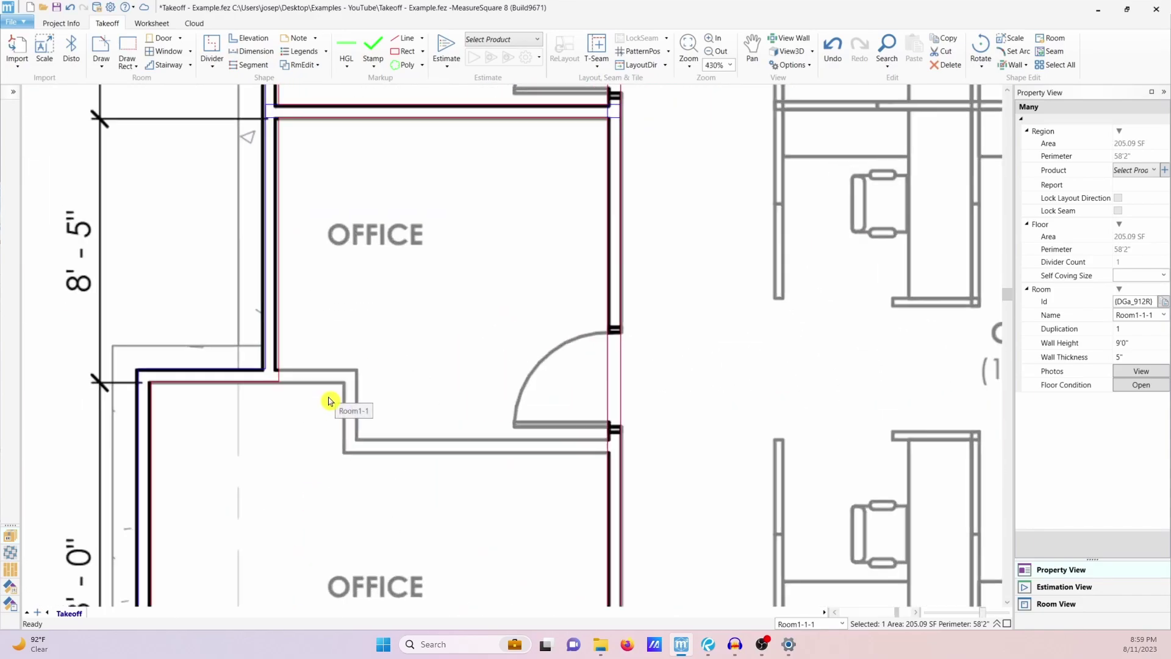
{"action": "scroll", "coordinate": [294, 375], "scroll_direction": "up", "scroll_amount": 3}
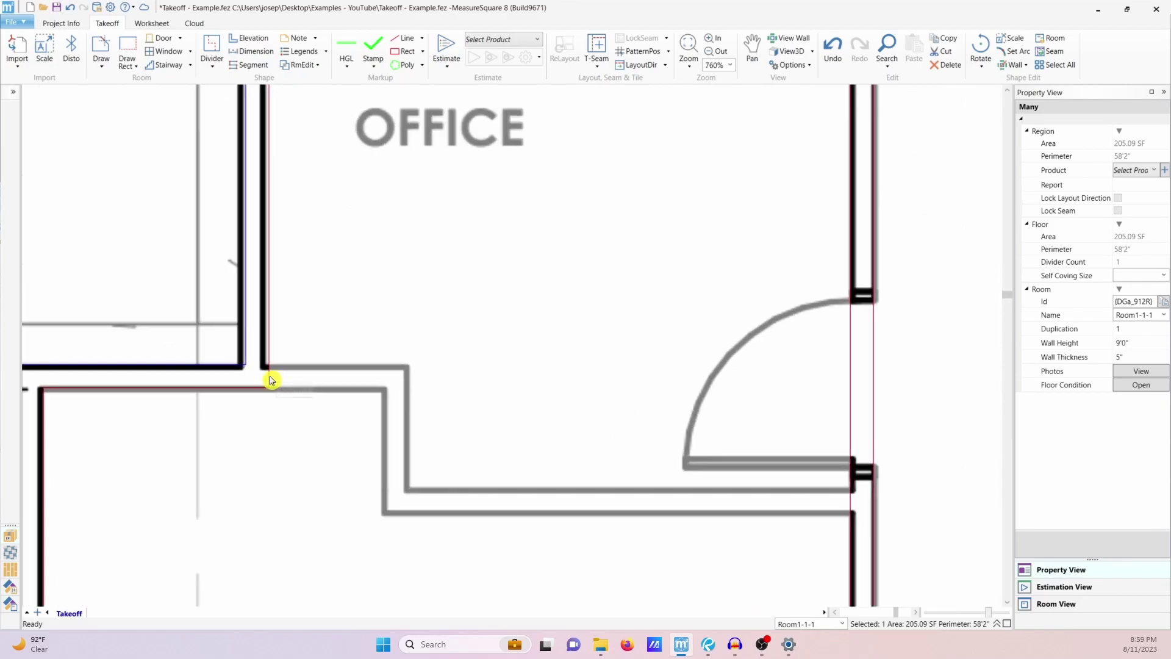
{"action": "left_click", "coordinate": [101, 55]}
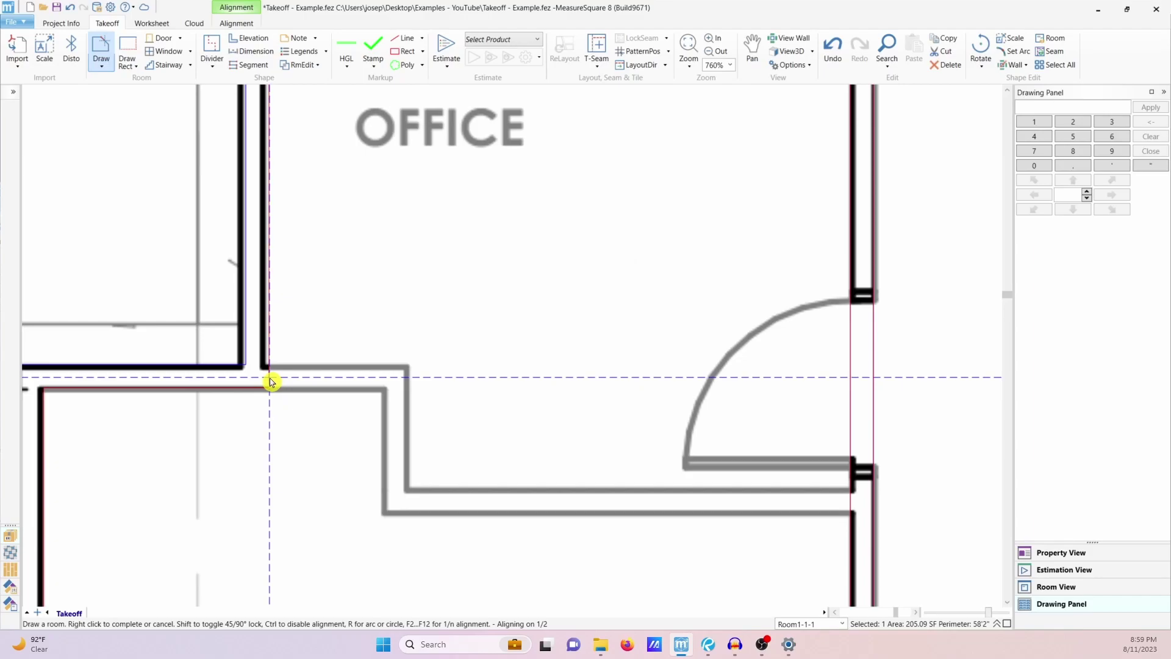
{"action": "key", "text": "Escape"}
{"action": "left_click", "coordinate": [296, 73]}
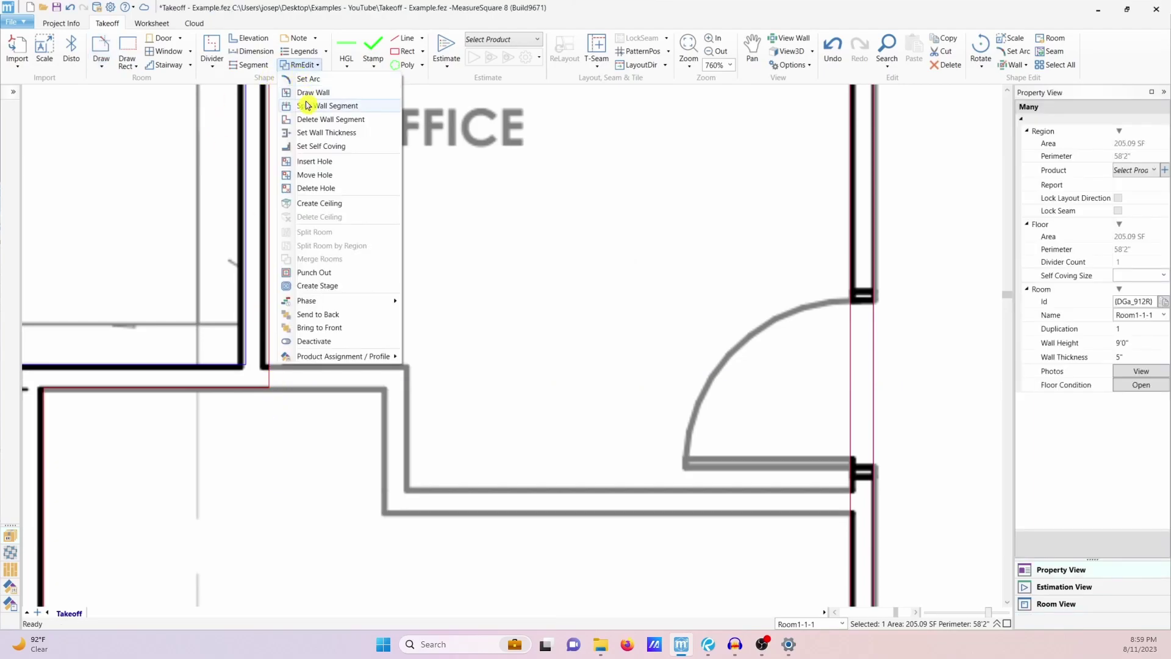
{"action": "left_click", "coordinate": [309, 103]}
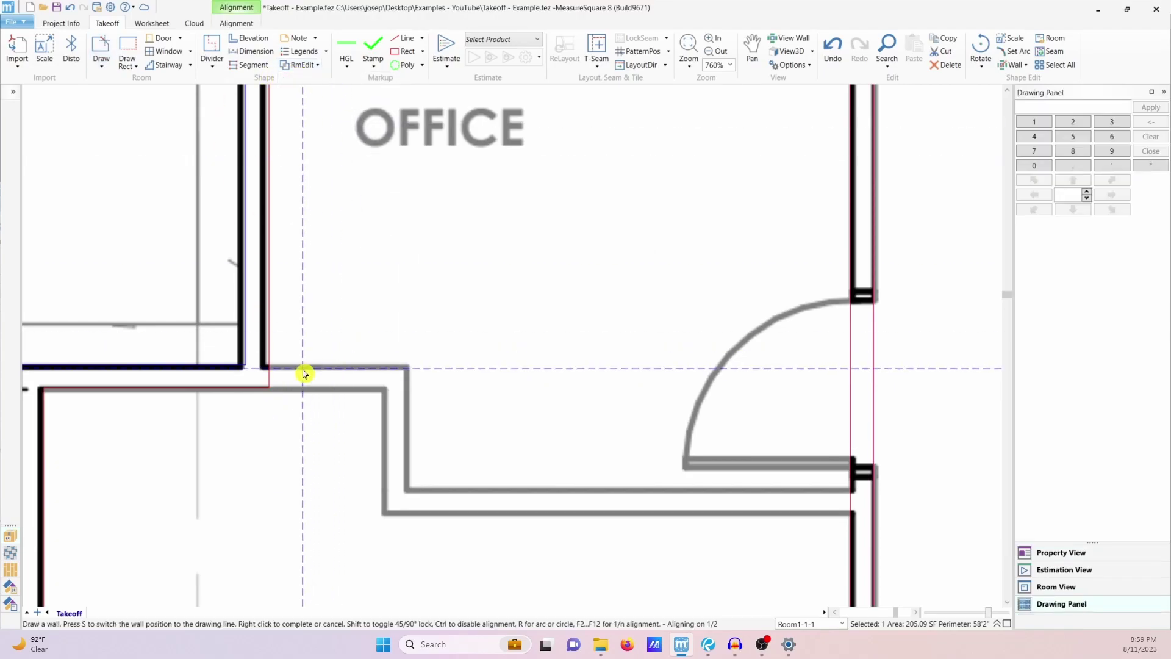
{"action": "left_click", "coordinate": [269, 377]}
{"action": "left_click", "coordinate": [397, 377]}
{"action": "left_click", "coordinate": [397, 505]}
{"action": "left_click", "coordinate": [852, 504]}
{"action": "right_click", "coordinate": [851, 504]}
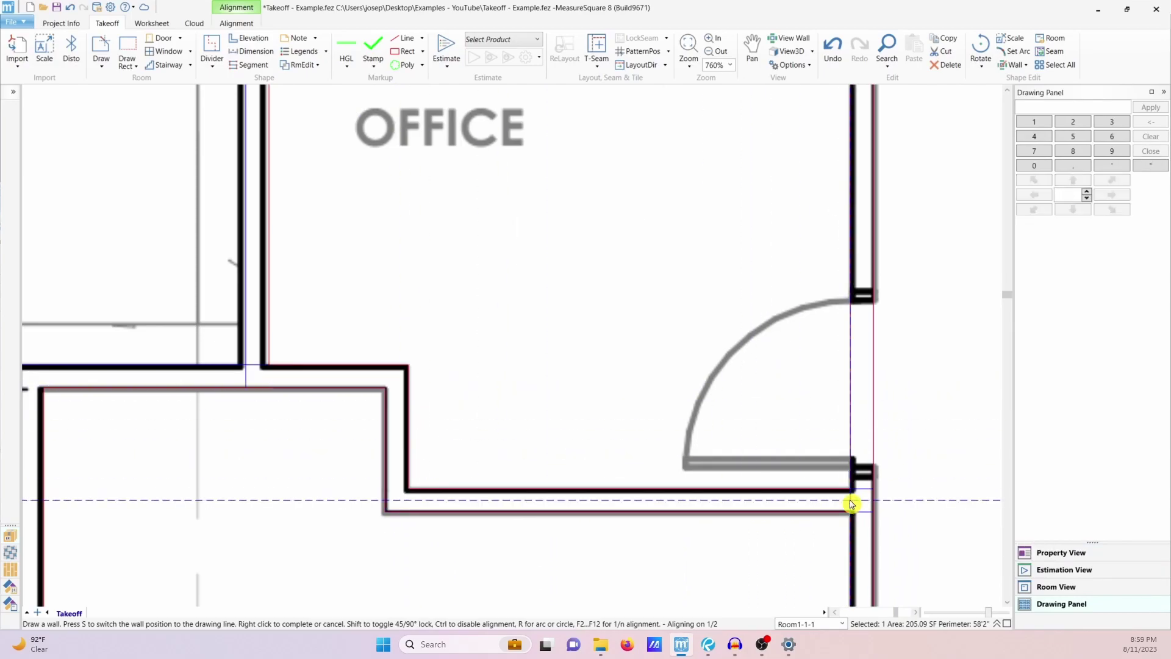
Draw the wall separating the storage room from the conference room, across the storage door opening
{"action": "scroll", "coordinate": [552, 325], "scroll_direction": "down", "scroll_amount": 5}
{"action": "scroll", "coordinate": [616, 402], "scroll_direction": "down", "scroll_amount": 5}
{"action": "scroll", "coordinate": [621, 372], "scroll_direction": "down", "scroll_amount": 1}
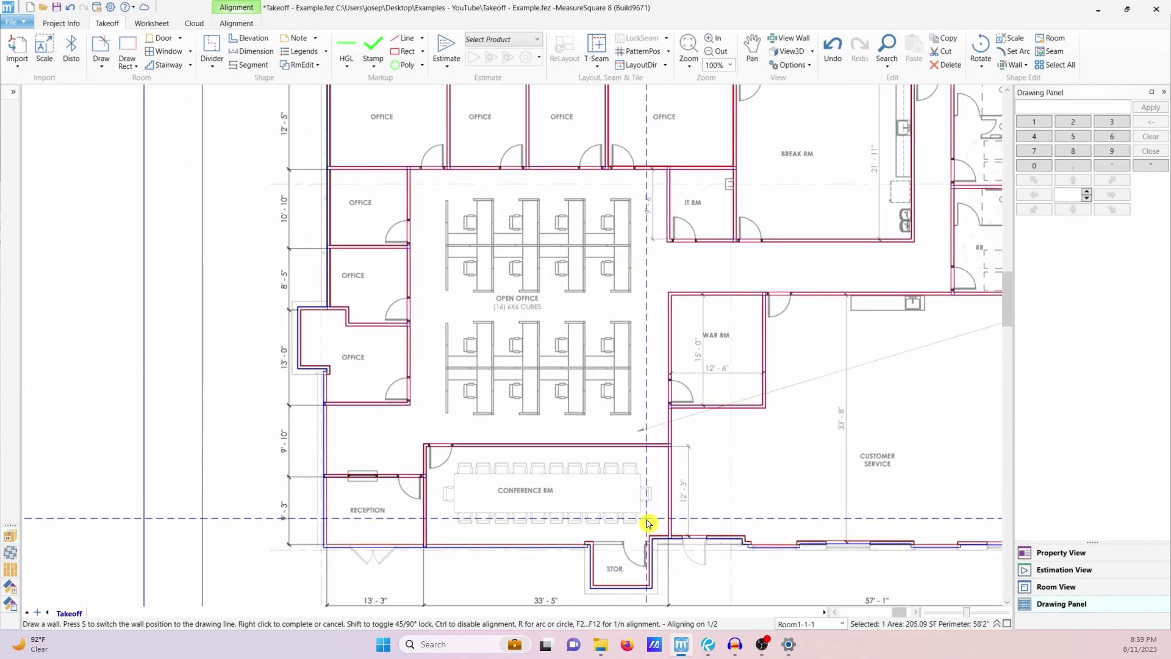
{"action": "scroll", "coordinate": [659, 562], "scroll_direction": "up", "scroll_amount": 9}
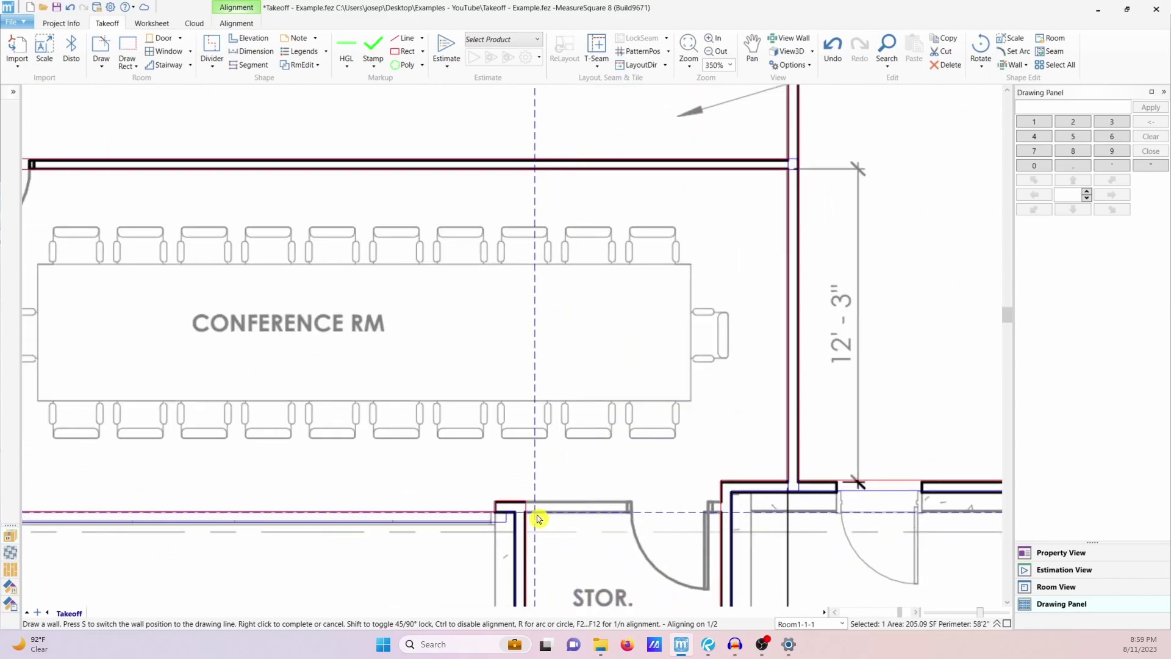
{"action": "left_click", "coordinate": [529, 511]}
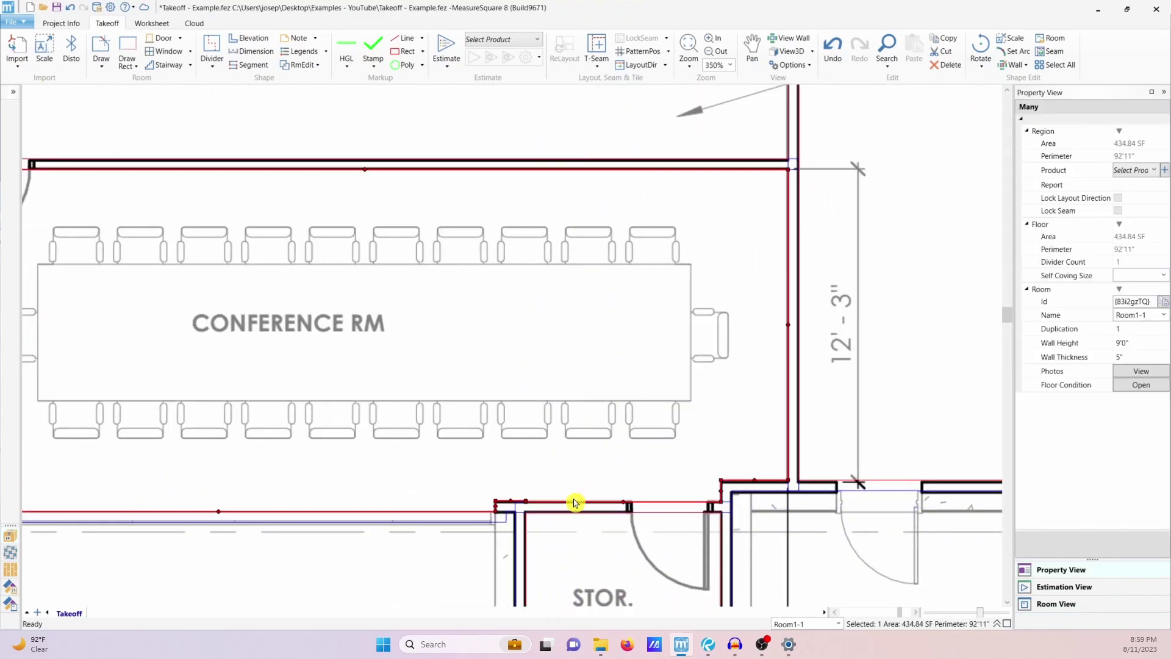
Select the lower left-side office and examine its outline and the surrounding rooms for missing walls
{"action": "scroll", "coordinate": [531, 506], "scroll_direction": "down", "scroll_amount": 4}
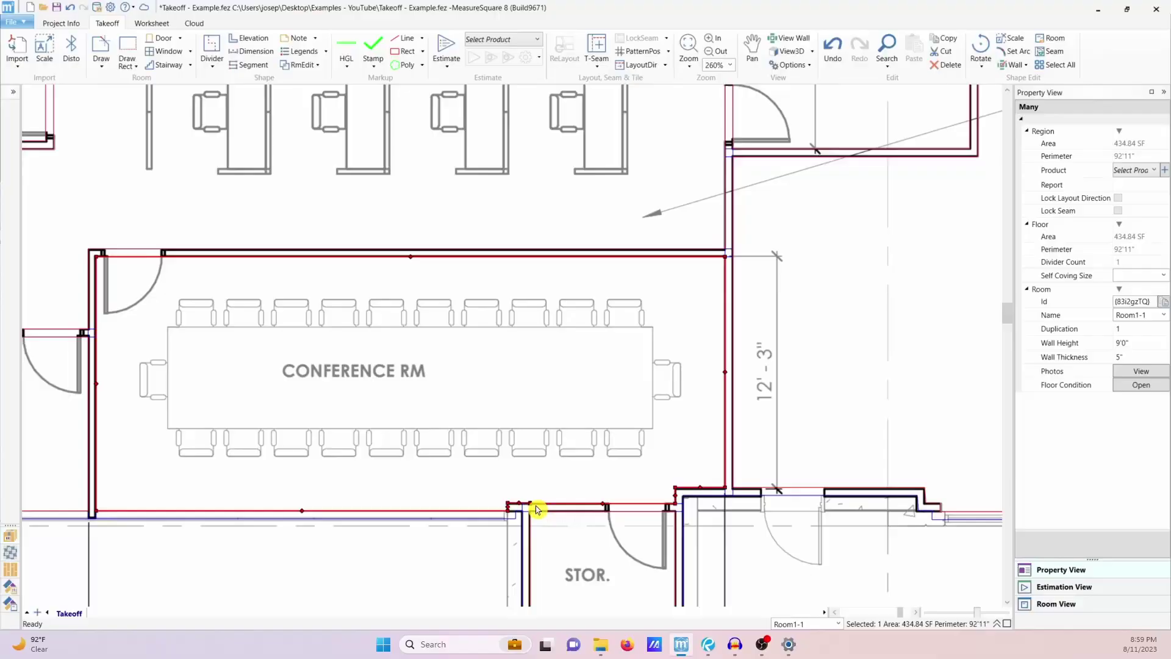
{"action": "scroll", "coordinate": [536, 509], "scroll_direction": "down", "scroll_amount": 3}
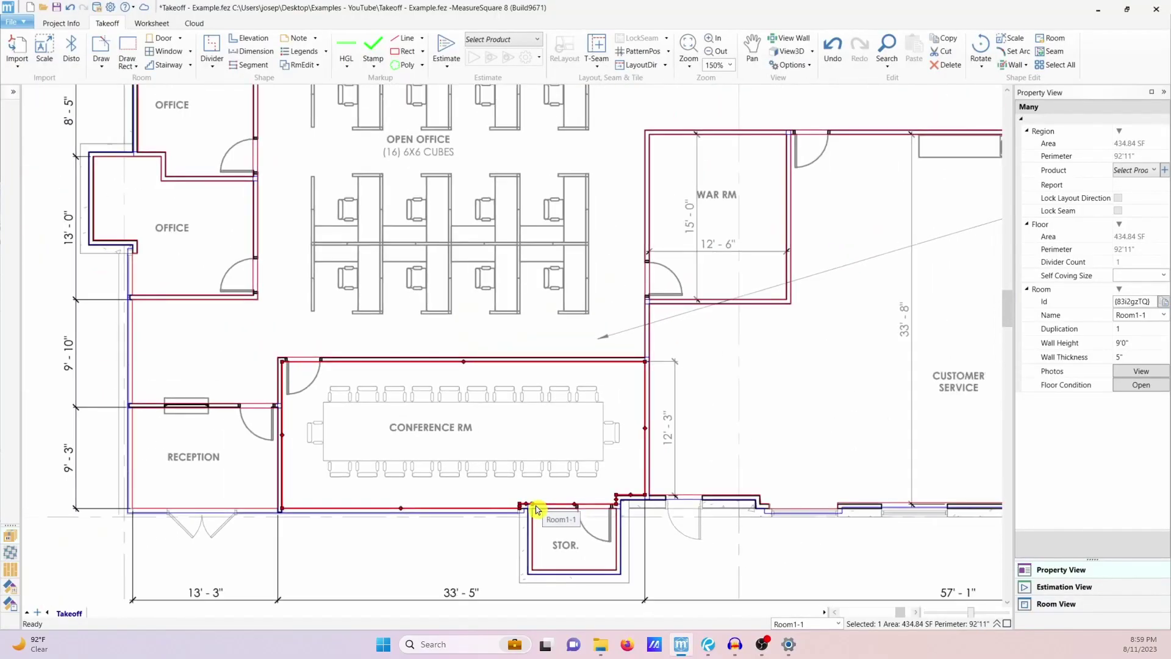
{"action": "scroll", "coordinate": [426, 449], "scroll_direction": "up", "scroll_amount": 1}
{"action": "left_click", "coordinate": [253, 303]}
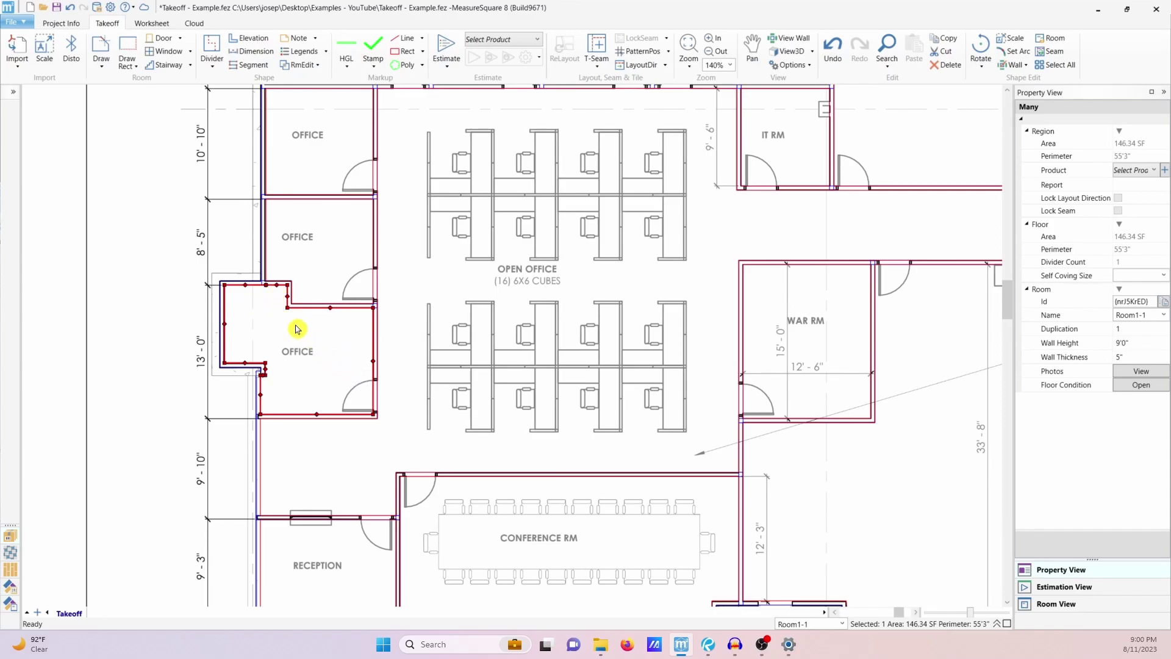
{"action": "scroll", "coordinate": [737, 374], "scroll_direction": "down", "scroll_amount": 1}
{"action": "middle_click_drag", "start_coordinate": [736, 374], "coordinate": [590, 408]}
{"action": "scroll", "coordinate": [591, 409], "scroll_direction": "down", "scroll_amount": 1}
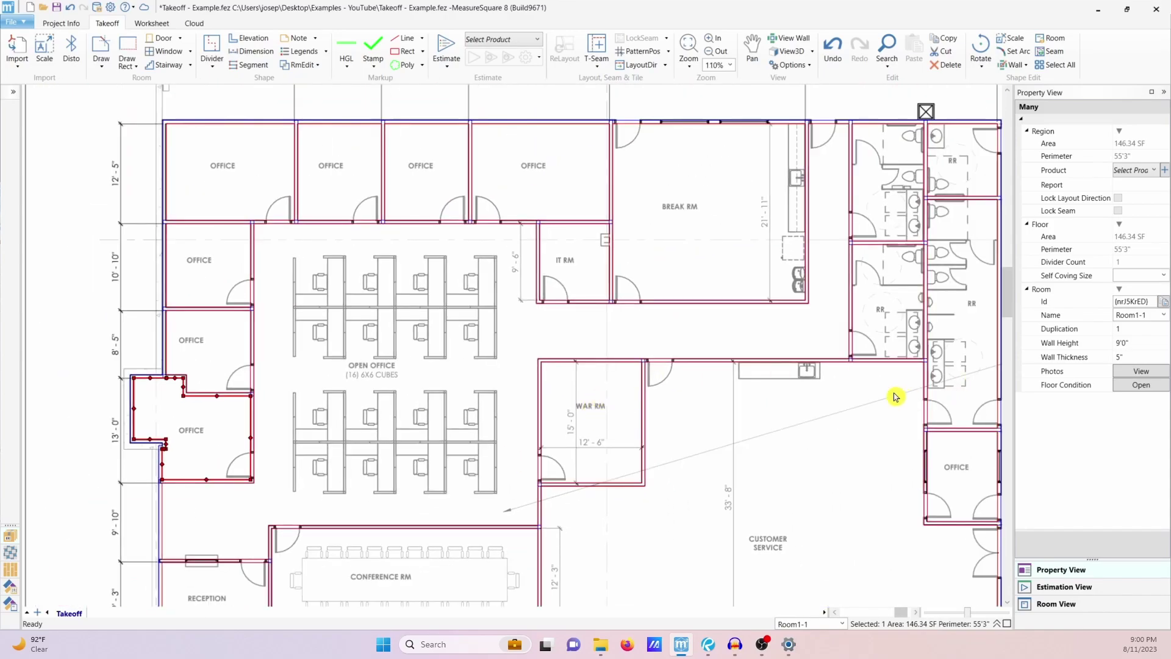
Draw a short wall at the sink end of the customer service counter, from the room's upper wall down to the counter's front edge
{"action": "scroll", "coordinate": [876, 389], "scroll_direction": "up", "scroll_amount": 5}
{"action": "scroll", "coordinate": [799, 354], "scroll_direction": "down", "scroll_amount": 2}
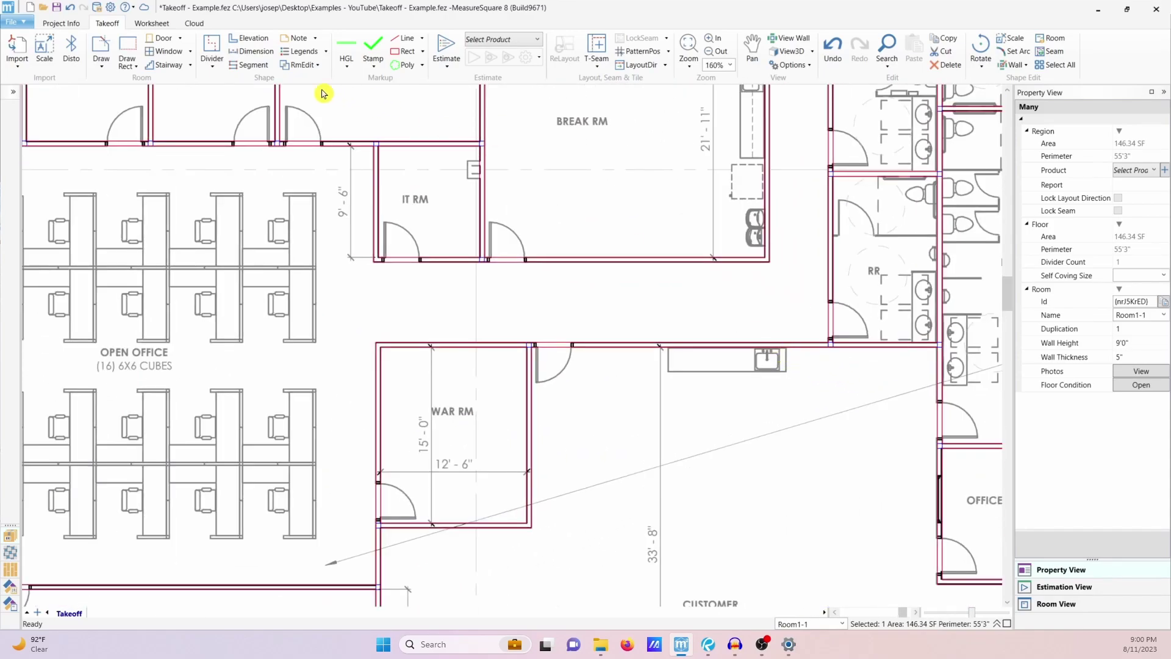
{"action": "left_click", "coordinate": [302, 64]}
{"action": "left_click", "coordinate": [305, 93]}
{"action": "scroll", "coordinate": [798, 377], "scroll_direction": "up", "scroll_amount": 3}
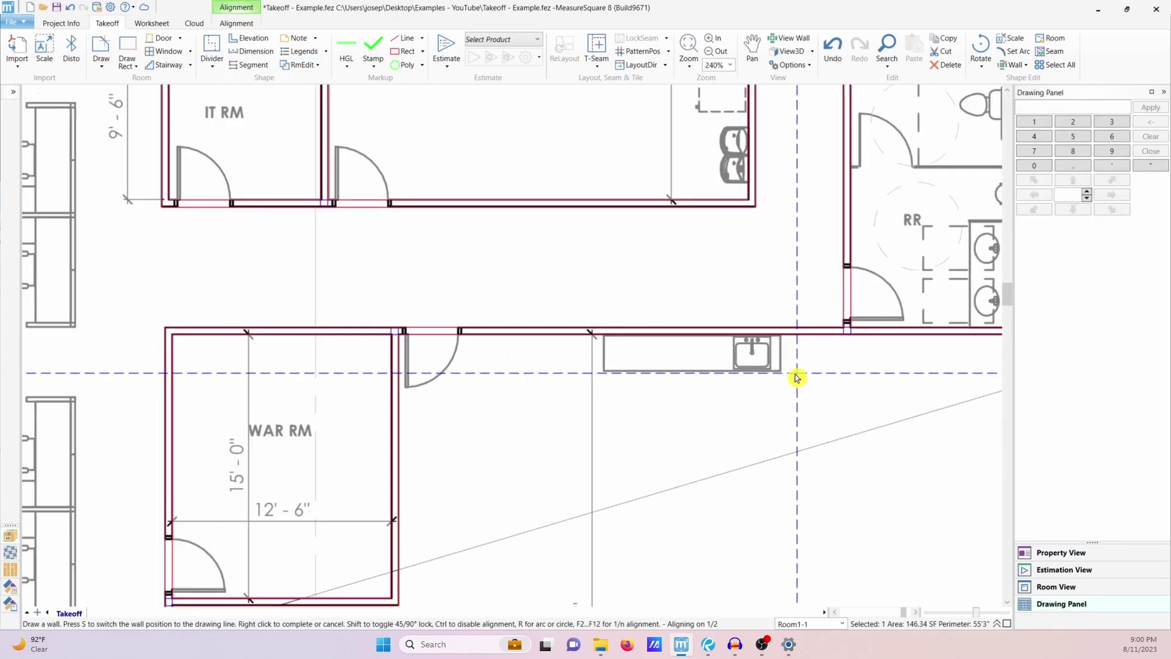
{"action": "scroll", "coordinate": [798, 377], "scroll_direction": "up", "scroll_amount": 3}
{"action": "left_click", "coordinate": [770, 320]}
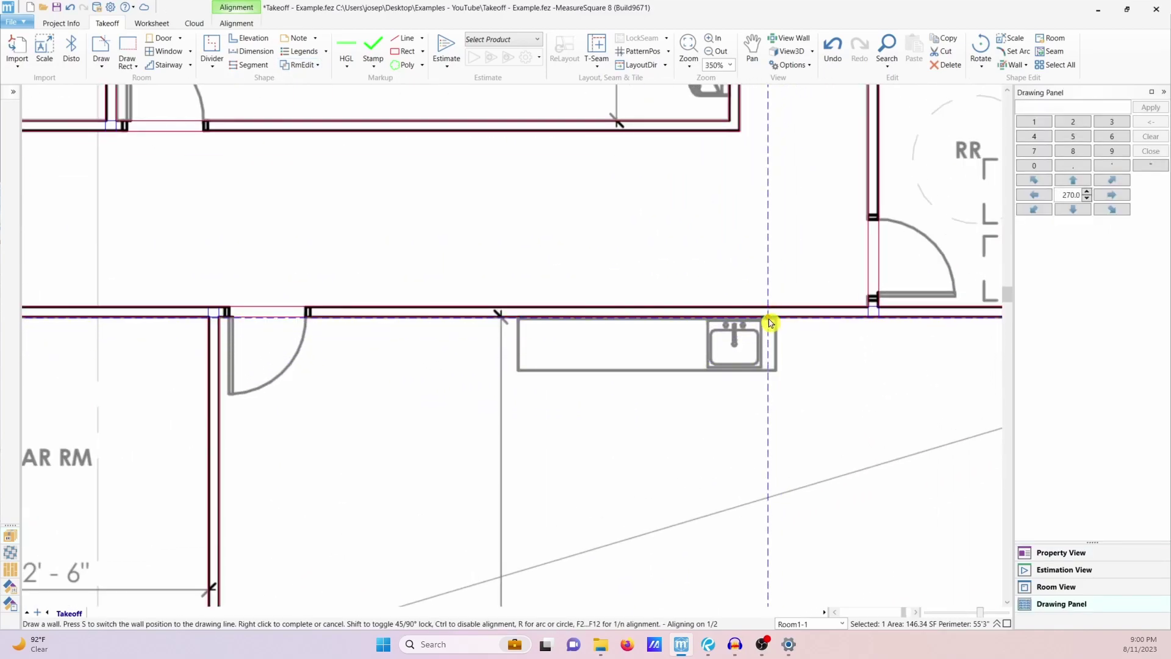
{"action": "left_click", "coordinate": [770, 374]}
{"action": "right_click", "coordinate": [750, 413]}
Split customer service's lower exterior wall at both edges of the window by the 33'-8" dimension and move that segment outward into the window recess
{"action": "scroll", "coordinate": [701, 436], "scroll_direction": "down", "scroll_amount": 8}
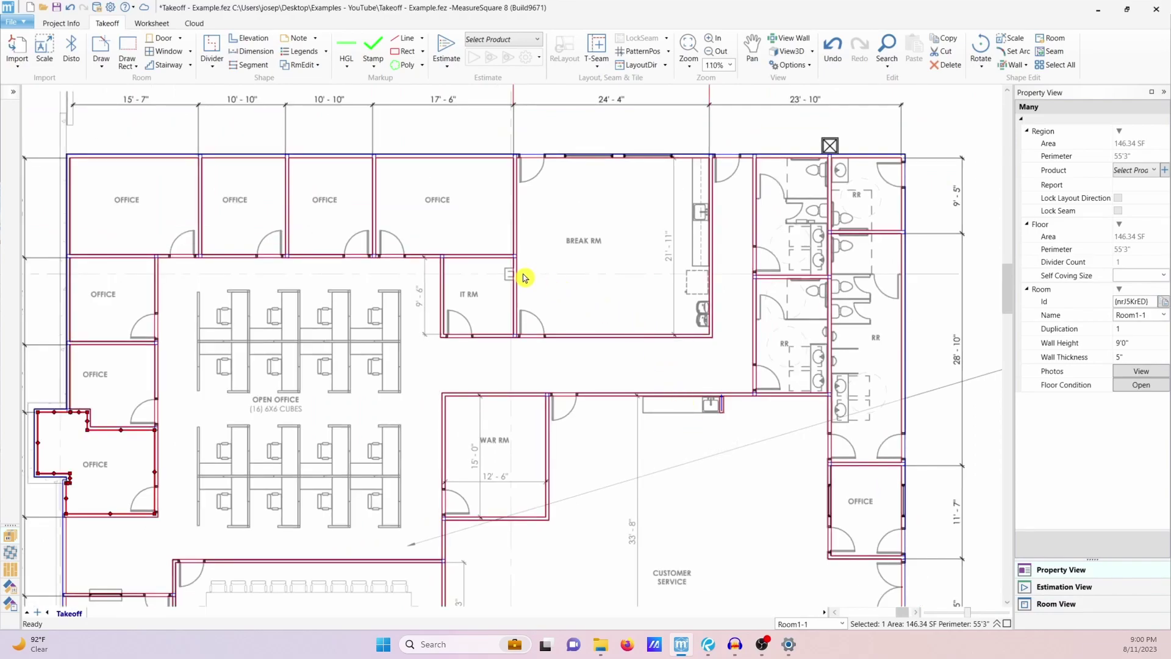
{"action": "scroll", "coordinate": [516, 279], "scroll_direction": "up", "scroll_amount": 4}
{"action": "scroll", "coordinate": [533, 308], "scroll_direction": "up", "scroll_amount": 1}
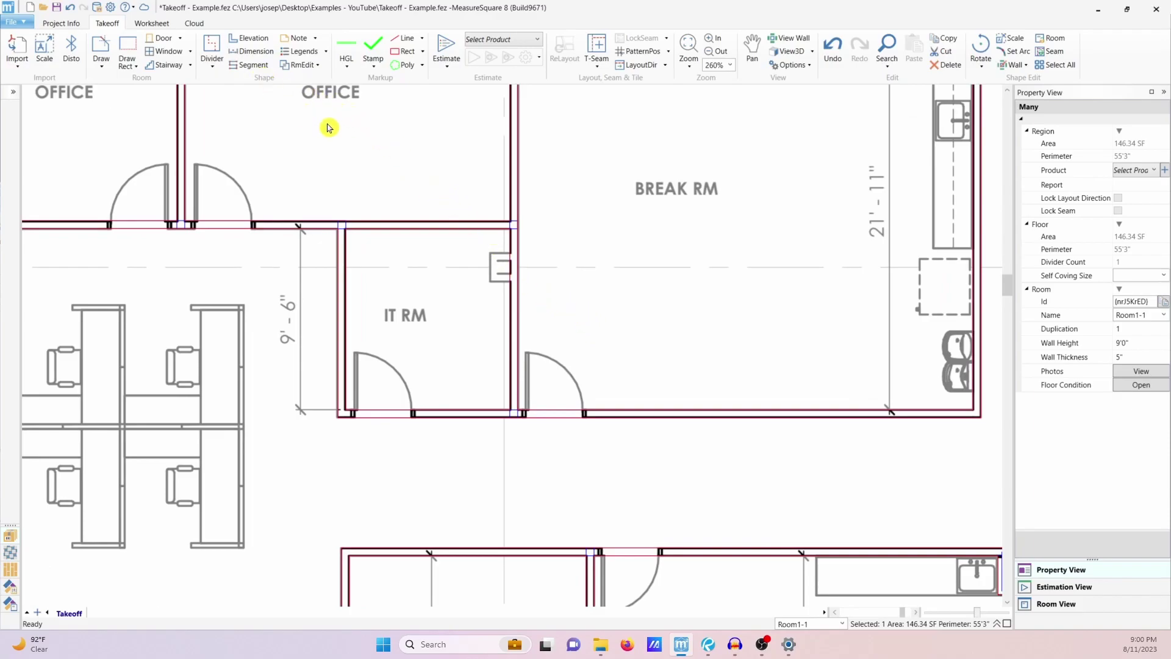
{"action": "scroll", "coordinate": [627, 413], "scroll_direction": "down", "scroll_amount": 3}
{"action": "scroll", "coordinate": [705, 450], "scroll_direction": "up", "scroll_amount": 3}
{"action": "scroll", "coordinate": [844, 343], "scroll_direction": "up", "scroll_amount": 1}
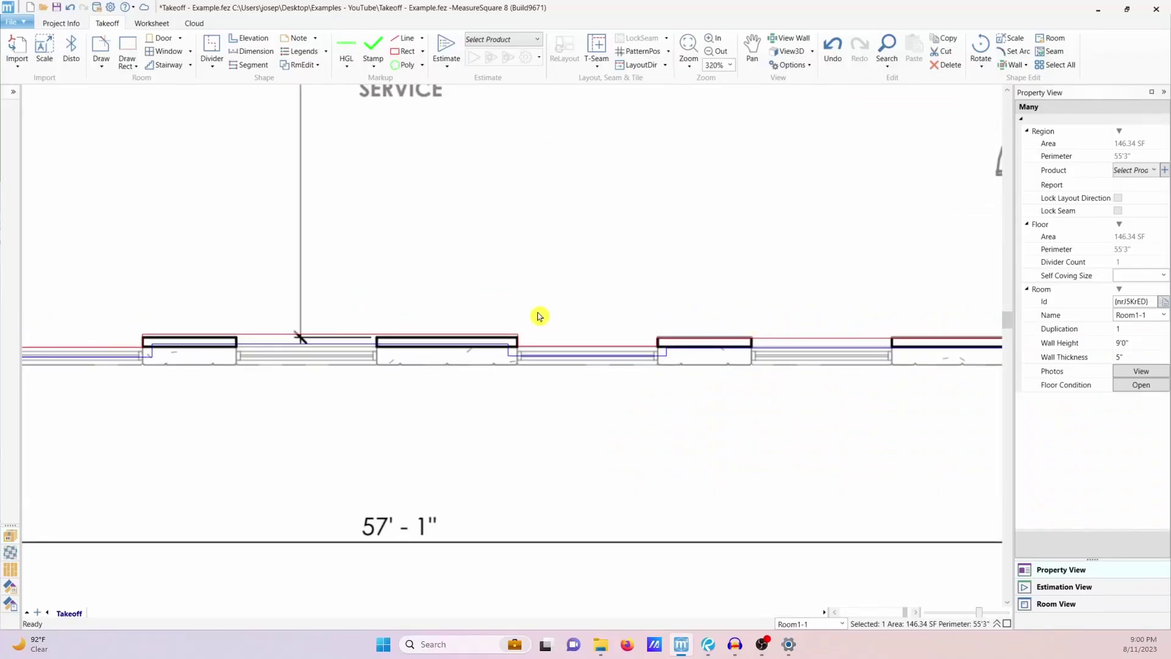
{"action": "left_click", "coordinate": [296, 334]}
{"action": "left_click", "coordinate": [374, 338]}
{"action": "left_click_drag", "start_coordinate": [308, 340], "coordinate": [310, 352]}
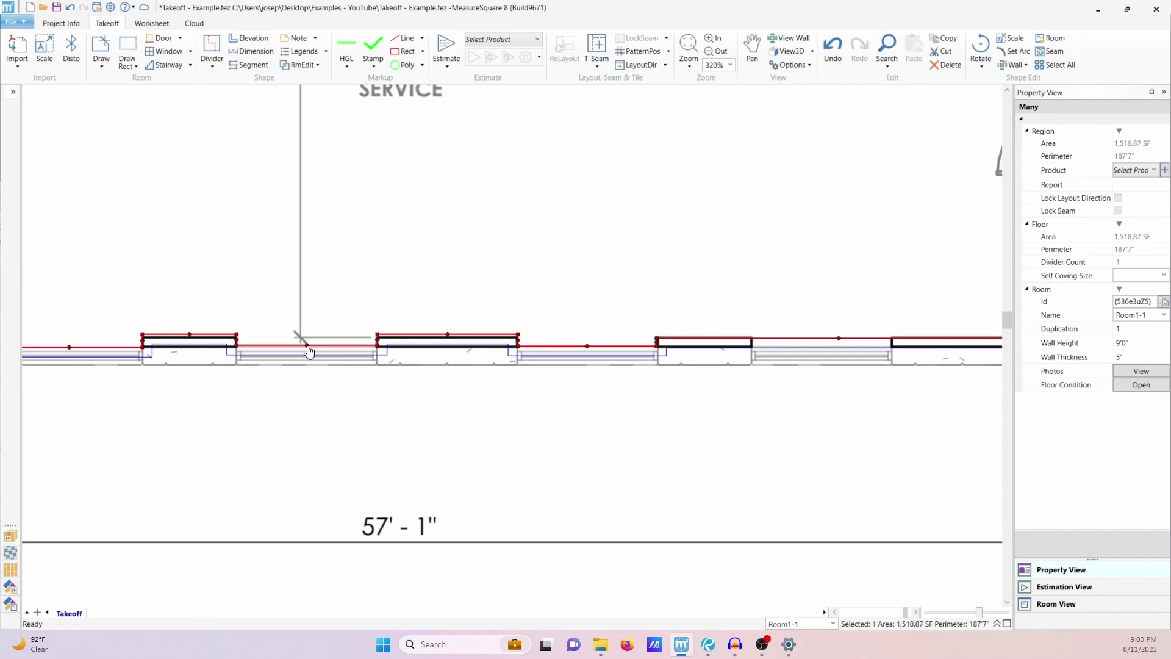
Split customer service's lower exterior wall at both edges of the window nearest the 57'-1" dimension's end and move that segment outward into the recess
{"action": "middle_click_drag", "start_coordinate": [772, 343], "coordinate": [607, 343]}
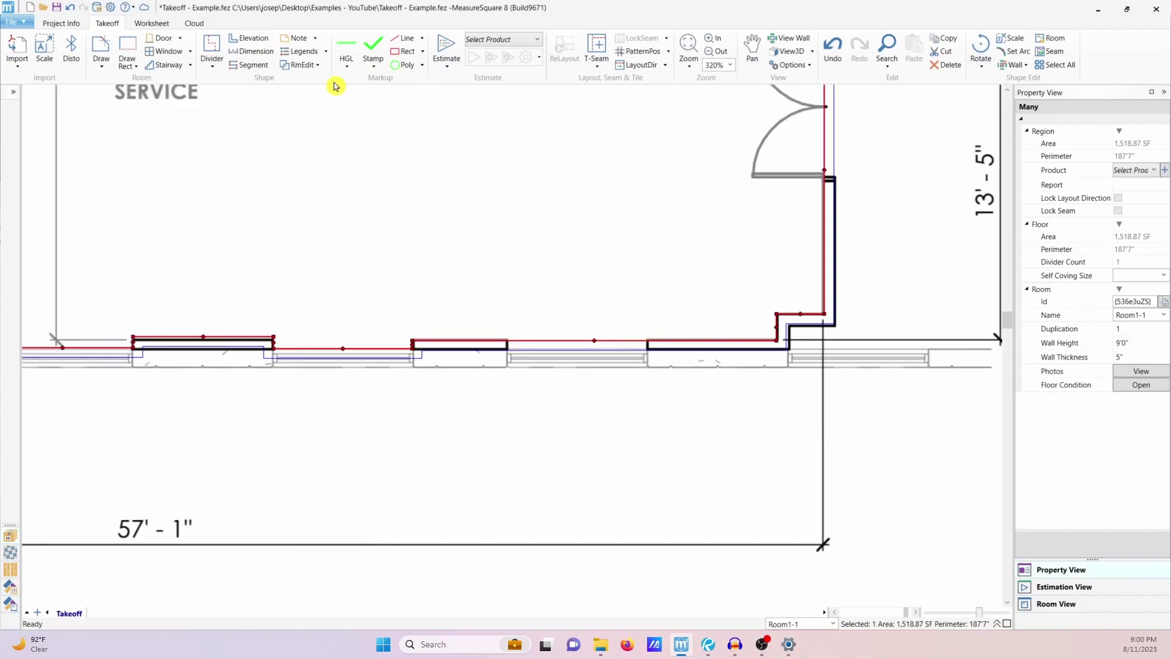
{"action": "left_click", "coordinate": [320, 67]}
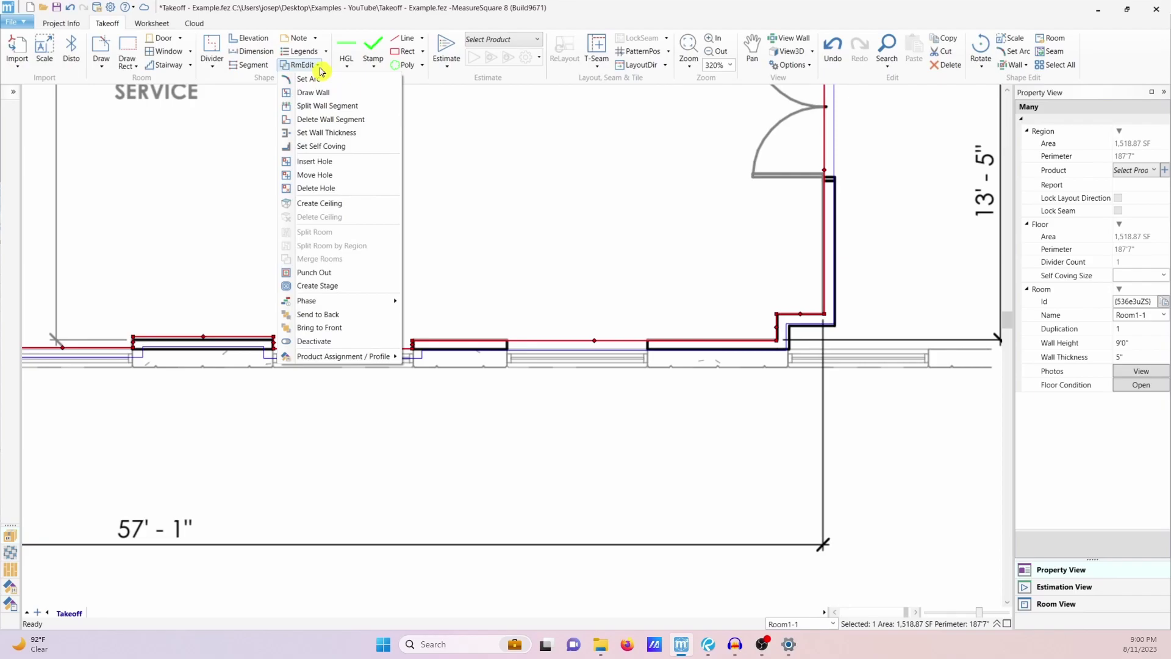
{"action": "left_click", "coordinate": [323, 106]}
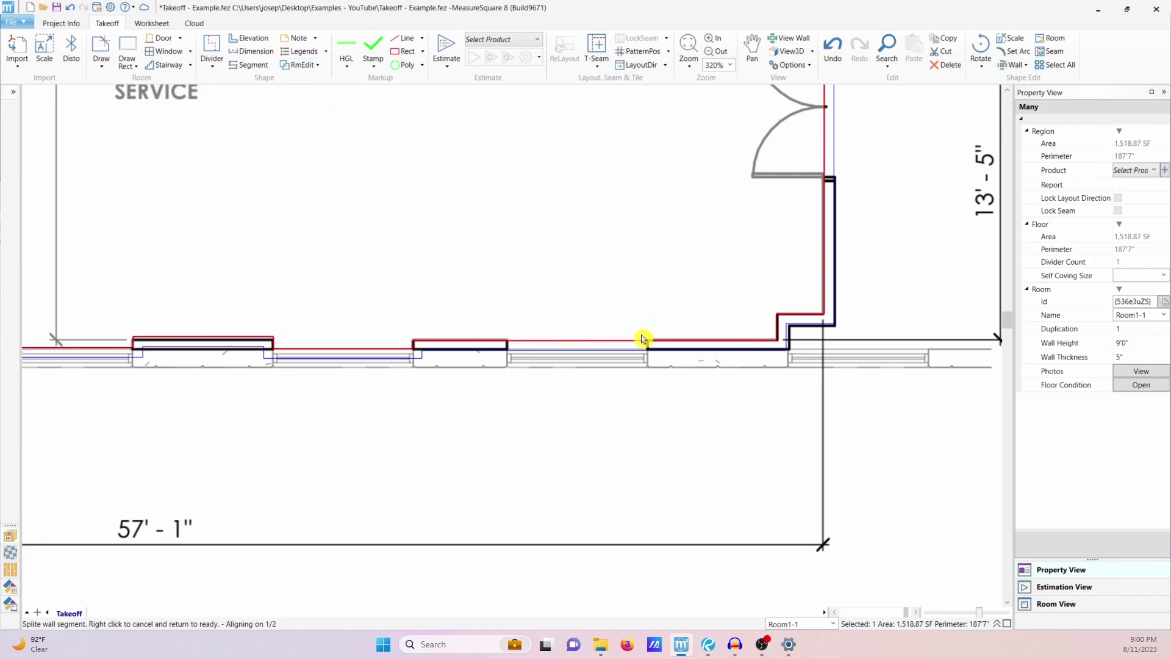
{"action": "left_click", "coordinate": [510, 345]}
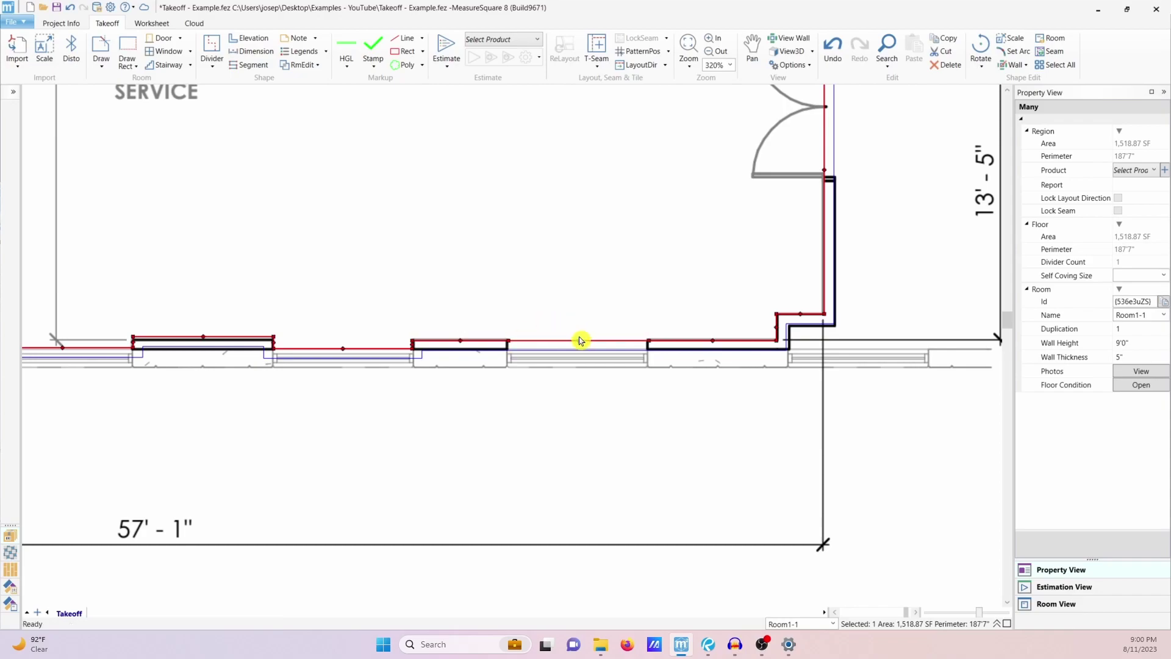
{"action": "left_click", "coordinate": [580, 340]}
{"action": "left_click", "coordinate": [651, 337]}
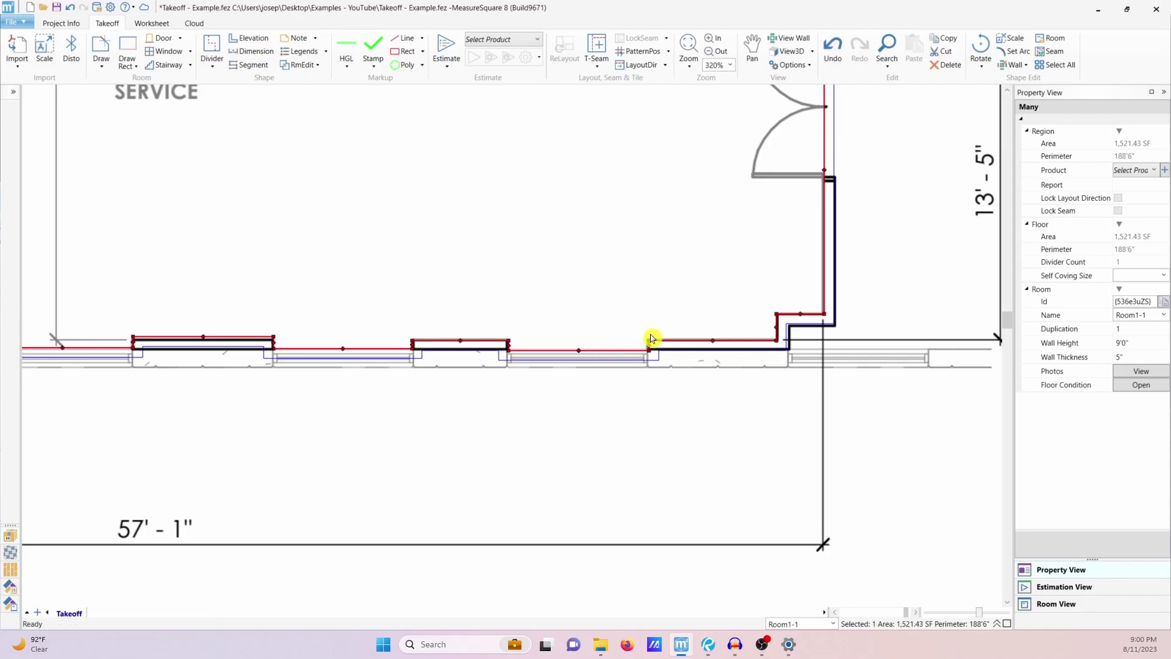
Split the IT room's wall facing the break room at both column edges and move that segment into the room around the column
{"action": "scroll", "coordinate": [651, 337], "scroll_direction": "down", "scroll_amount": 2}
{"action": "scroll", "coordinate": [651, 337], "scroll_direction": "down", "scroll_amount": 2}
{"action": "scroll", "coordinate": [574, 347], "scroll_direction": "down", "scroll_amount": 2}
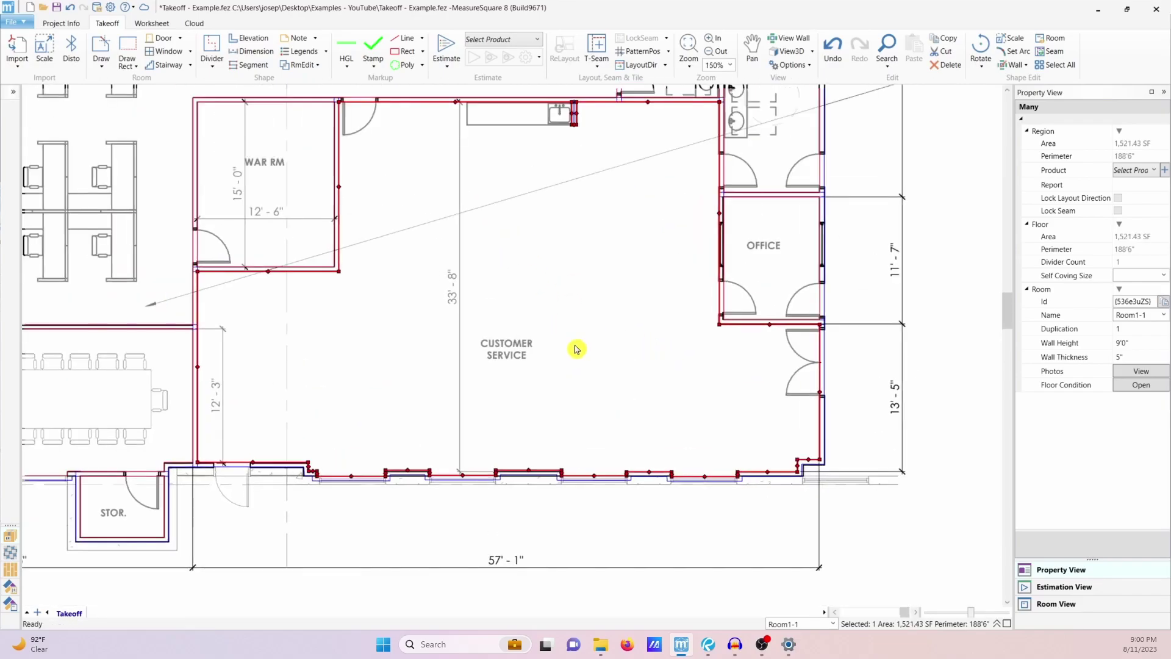
{"action": "scroll", "coordinate": [547, 269], "scroll_direction": "up", "scroll_amount": 5}
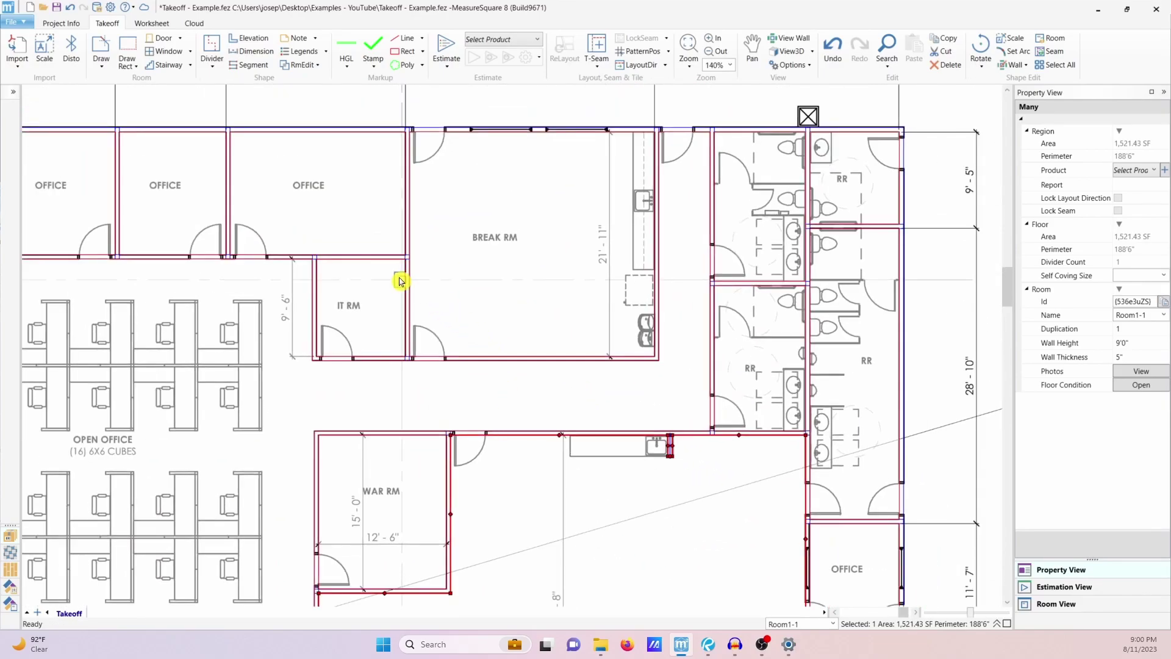
{"action": "scroll", "coordinate": [407, 294], "scroll_direction": "up", "scroll_amount": 1}
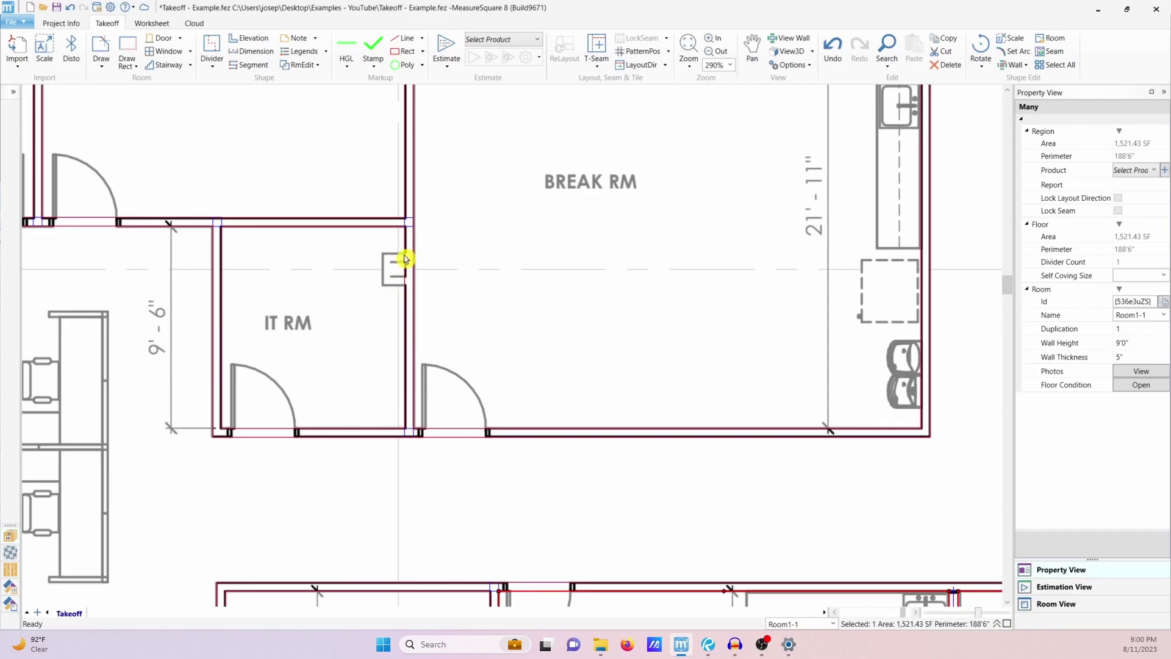
{"action": "left_click", "coordinate": [318, 67]}
{"action": "left_click", "coordinate": [310, 78]}
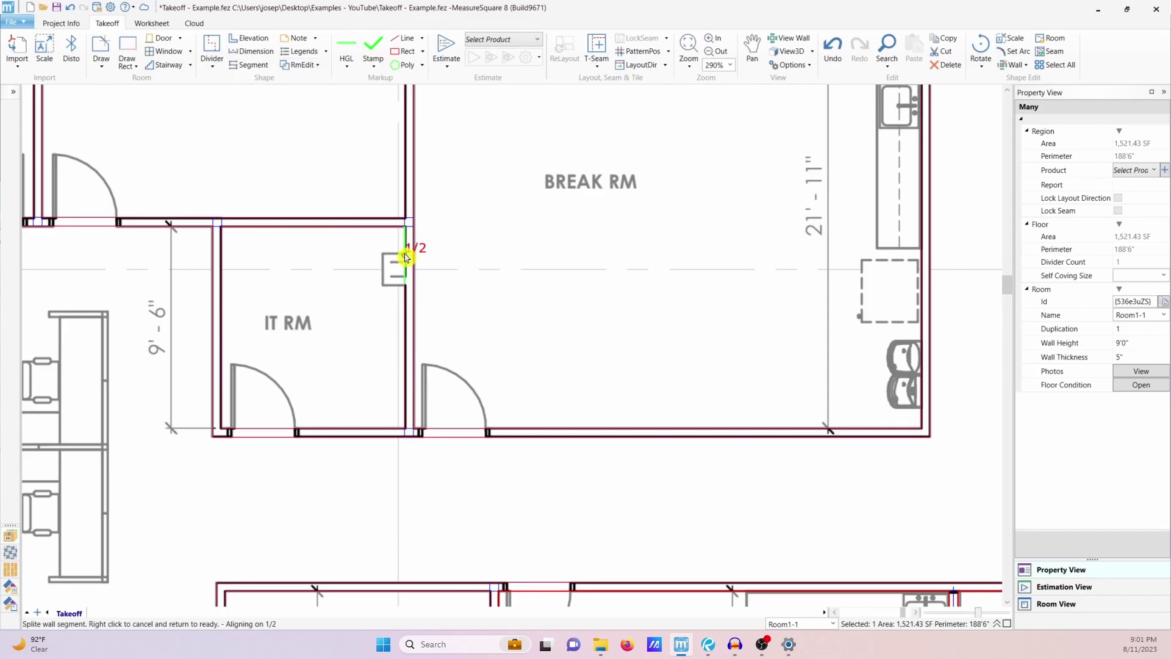
{"action": "right_click", "coordinate": [374, 271]}
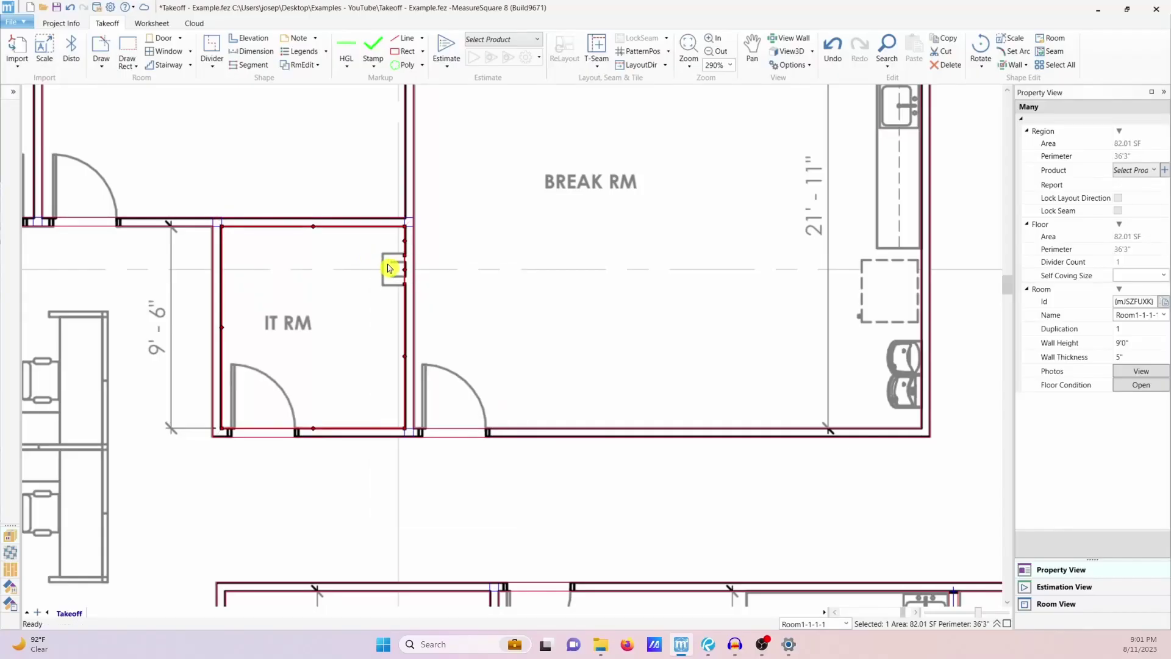
{"action": "scroll", "coordinate": [390, 262], "scroll_direction": "up", "scroll_amount": 5}
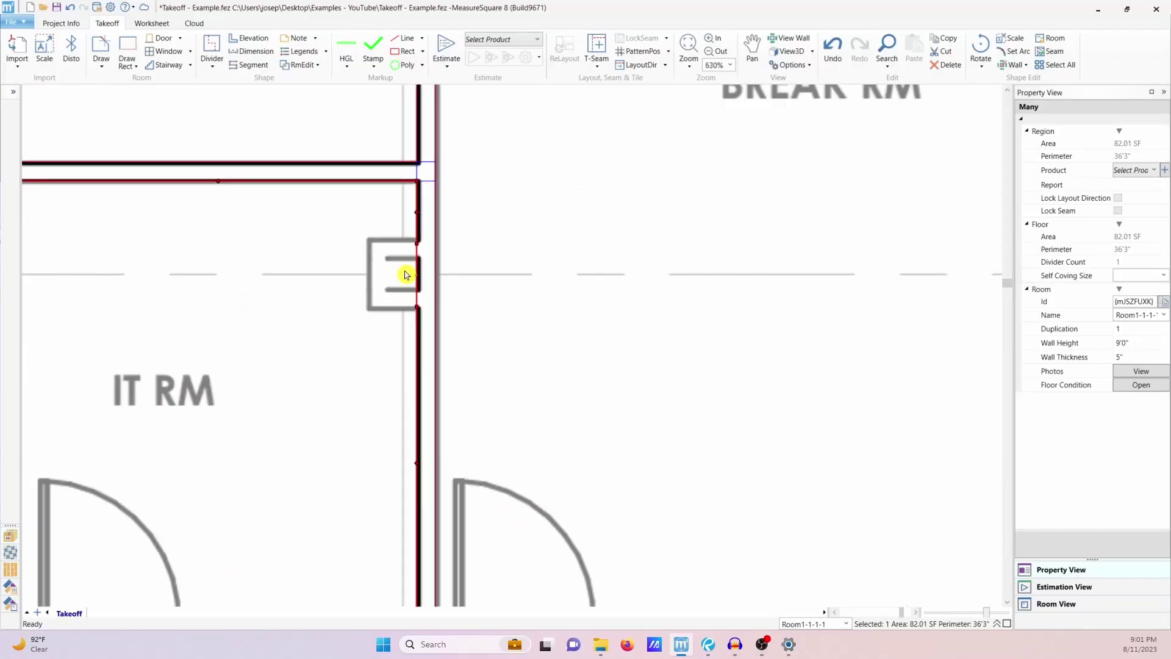
{"action": "left_click_drag", "start_coordinate": [418, 281], "coordinate": [391, 227]}
{"action": "scroll", "coordinate": [413, 283], "scroll_direction": "down", "scroll_amount": 6}
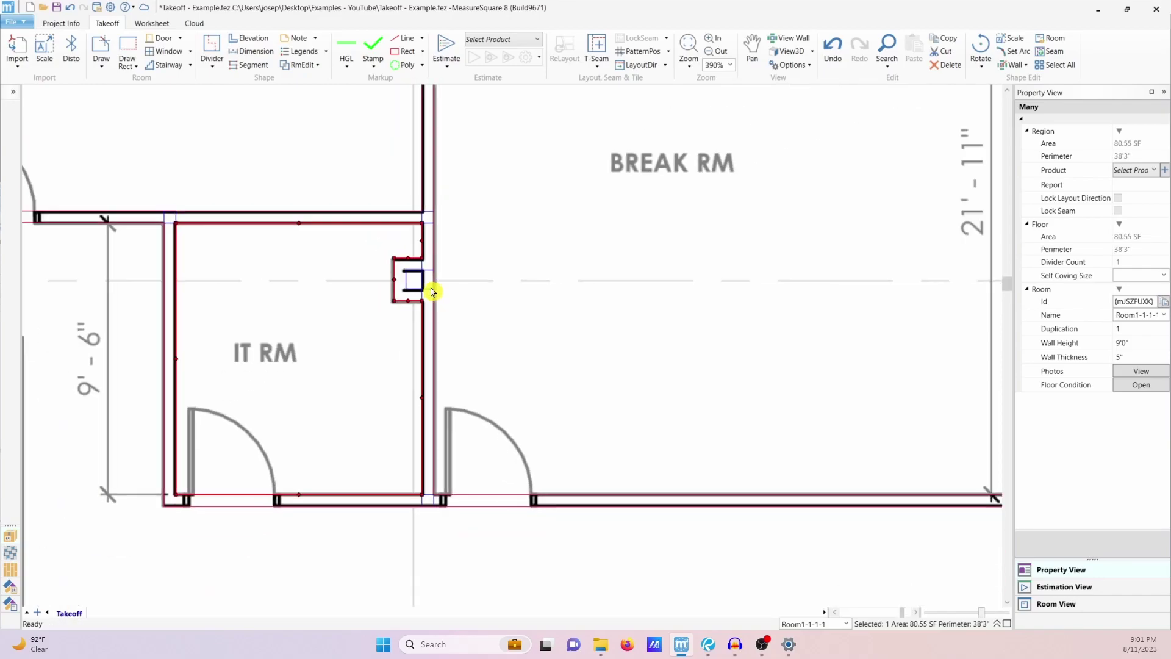
{"action": "scroll", "coordinate": [431, 291], "scroll_direction": "down", "scroll_amount": 3}
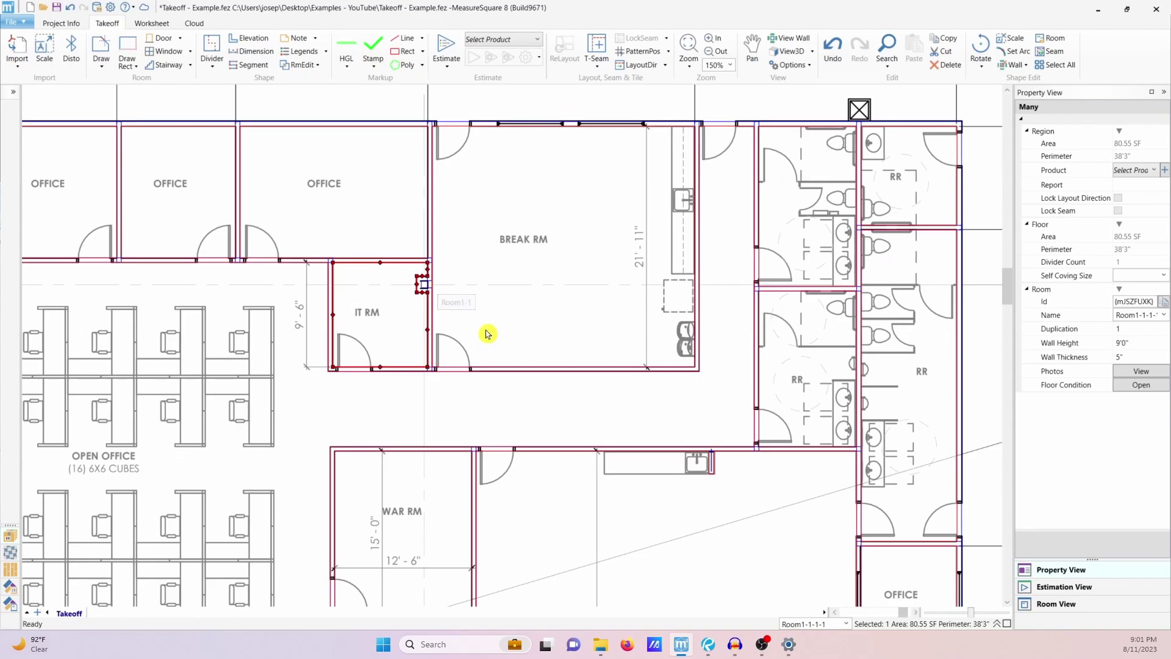
{"action": "middle_click_drag", "start_coordinate": [551, 353], "coordinate": [552, 318]}
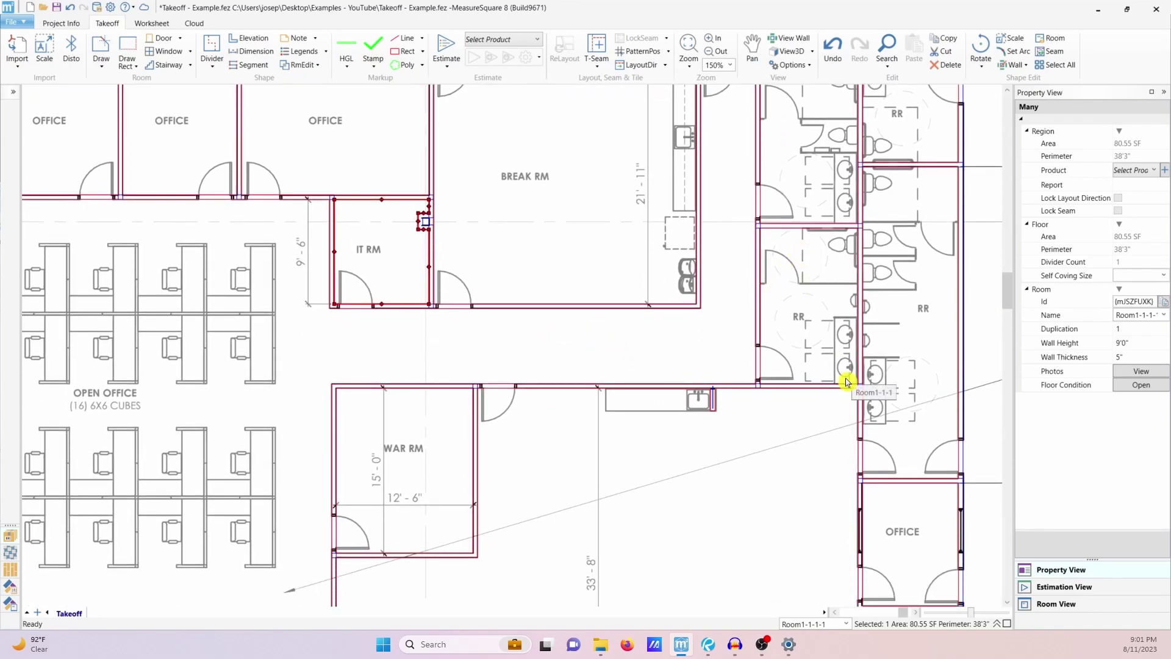
{"action": "scroll", "coordinate": [701, 358], "scroll_direction": "down", "scroll_amount": 1}
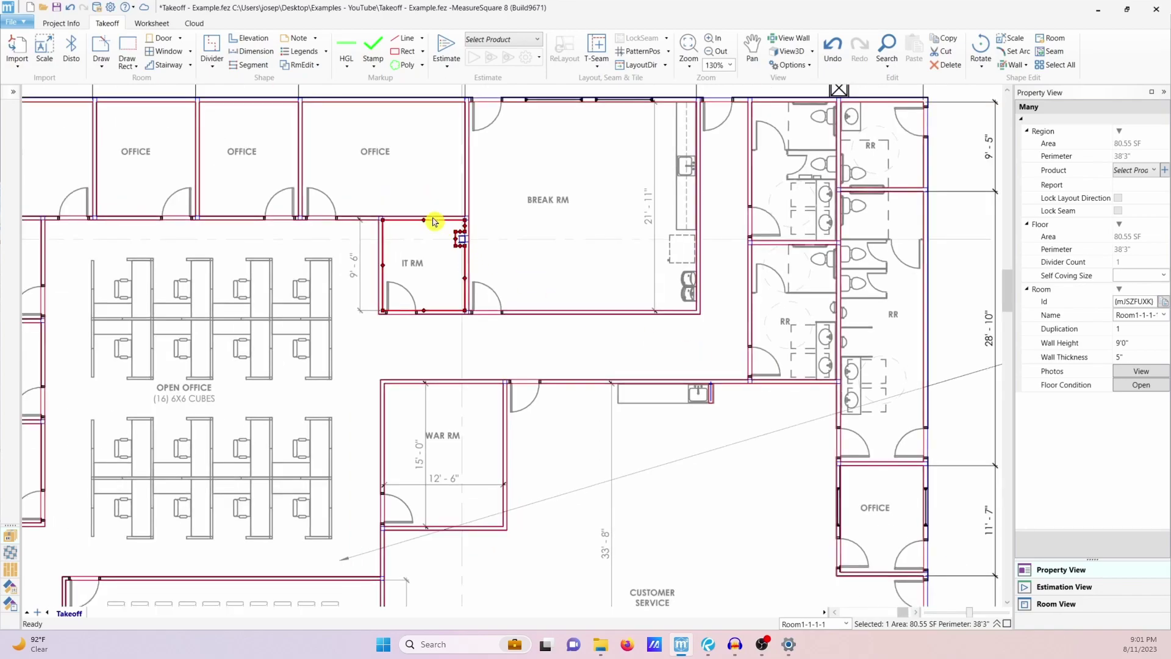
{"action": "middle_click_drag", "start_coordinate": [655, 454], "coordinate": [649, 282]}
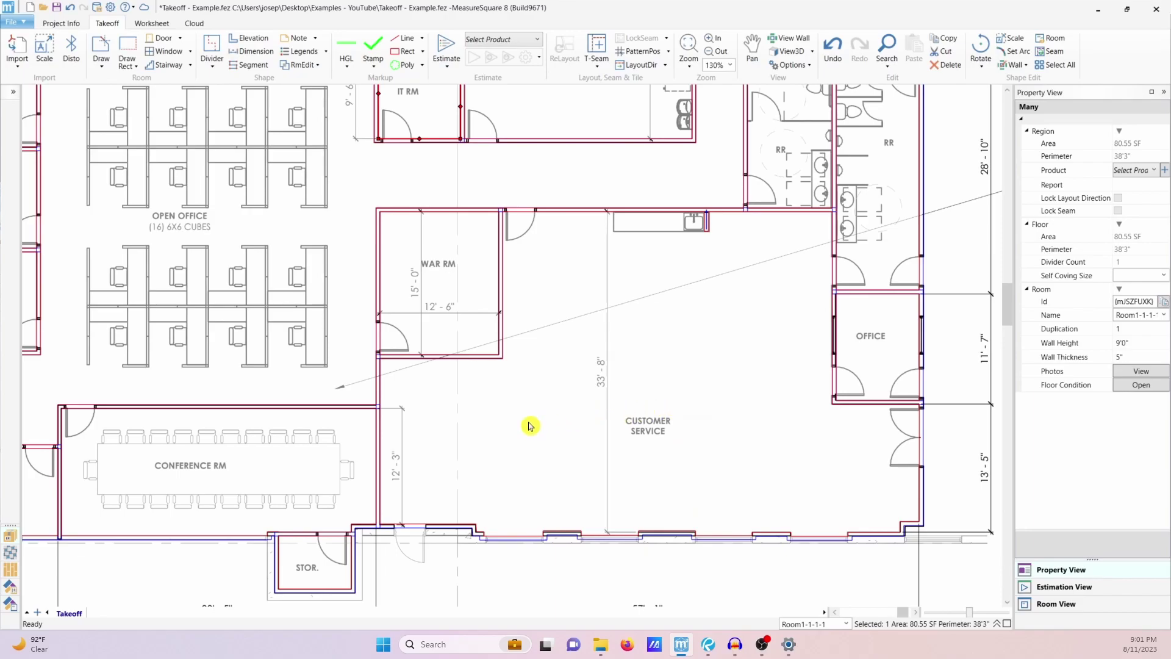
{"action": "middle_click_drag", "start_coordinate": [419, 439], "coordinate": [542, 497]}
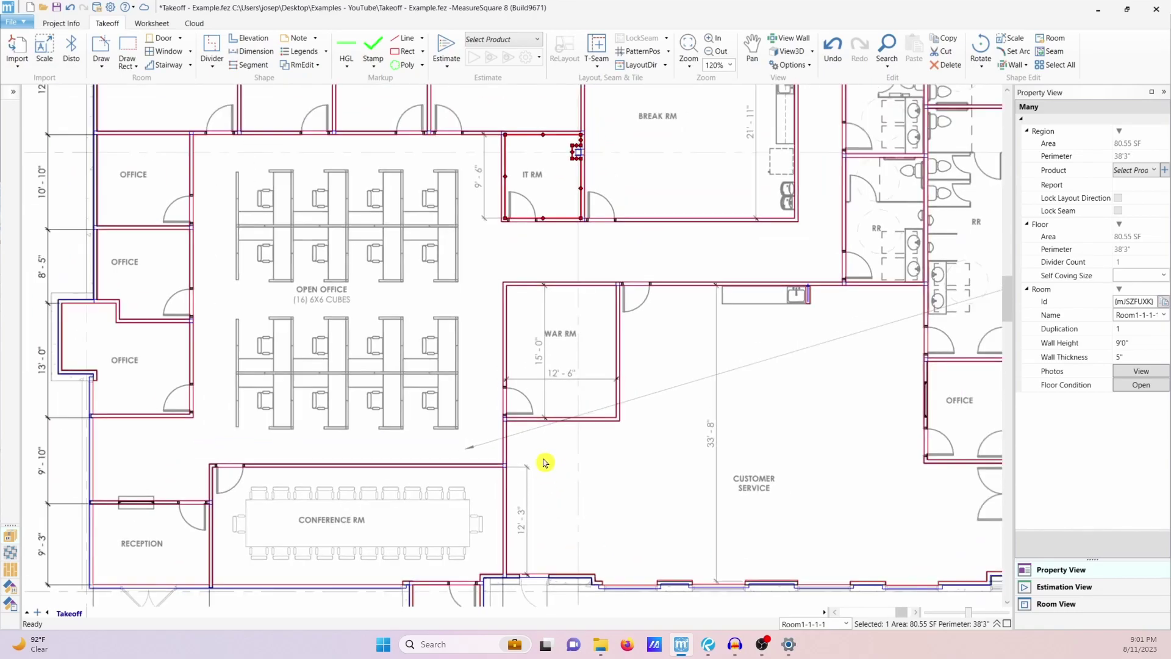
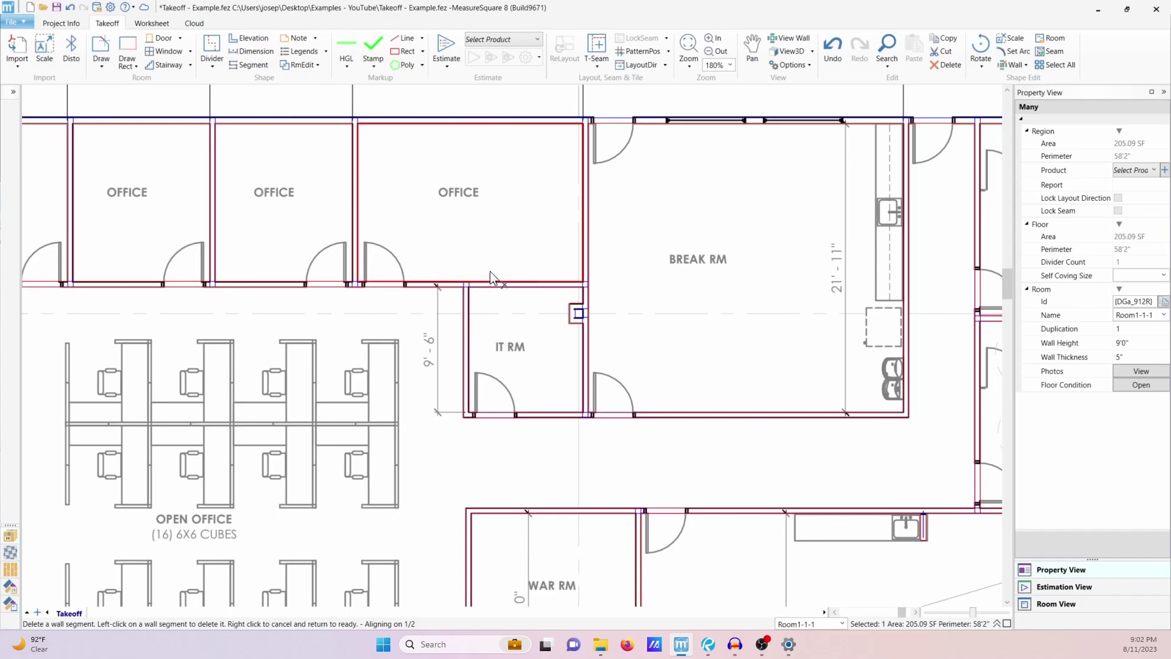
Undo the last wall segment deletion on the office above the IT room
{"action": "right_click", "coordinate": [495, 252]}
{"action": "left_click", "coordinate": [481, 284]}
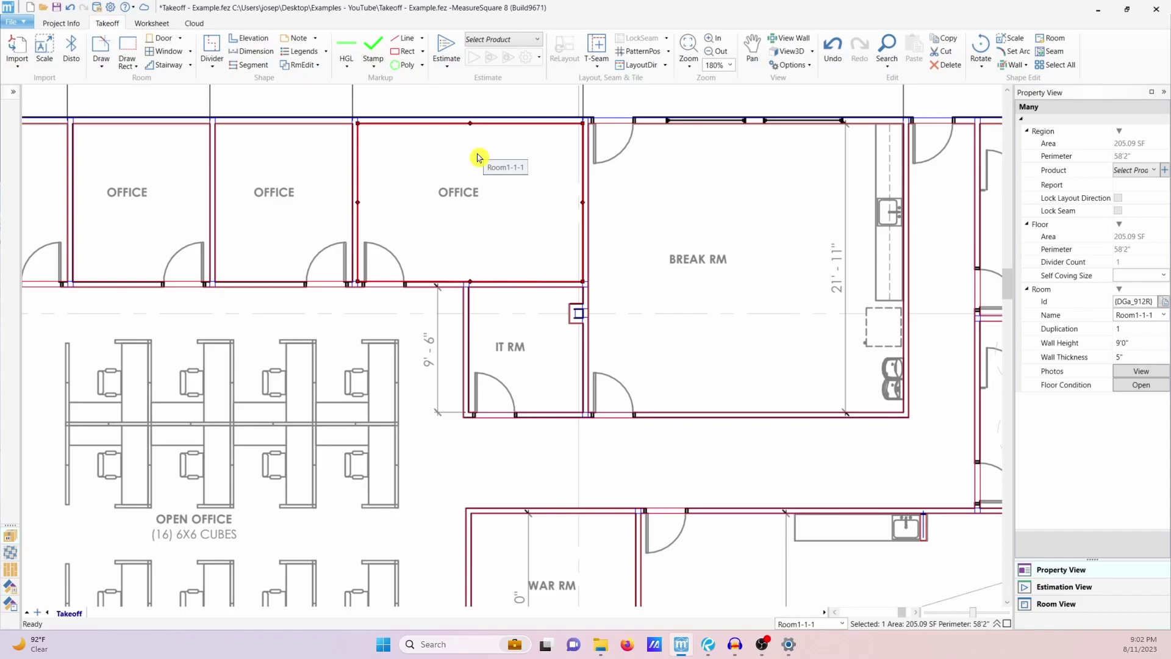
{"action": "key", "text": "ctrl+z"}
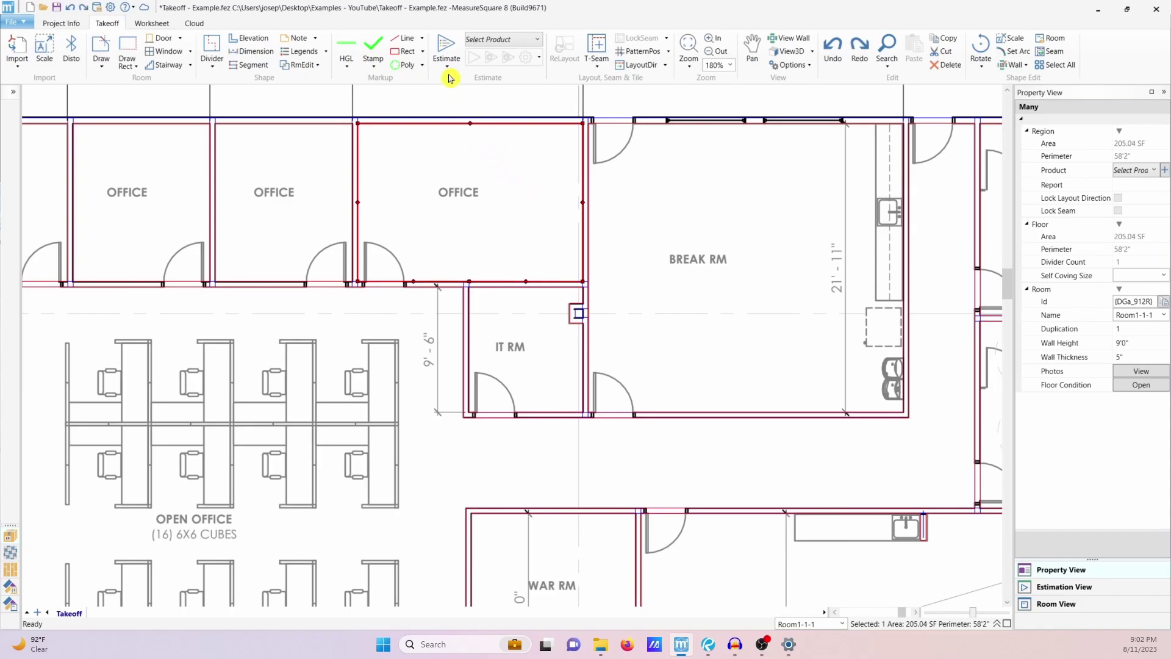
Try deleting the door-side segment of that office's lower wall and moving the displaced corner back beside the door, undoing both changes
{"action": "left_click", "coordinate": [317, 66]}
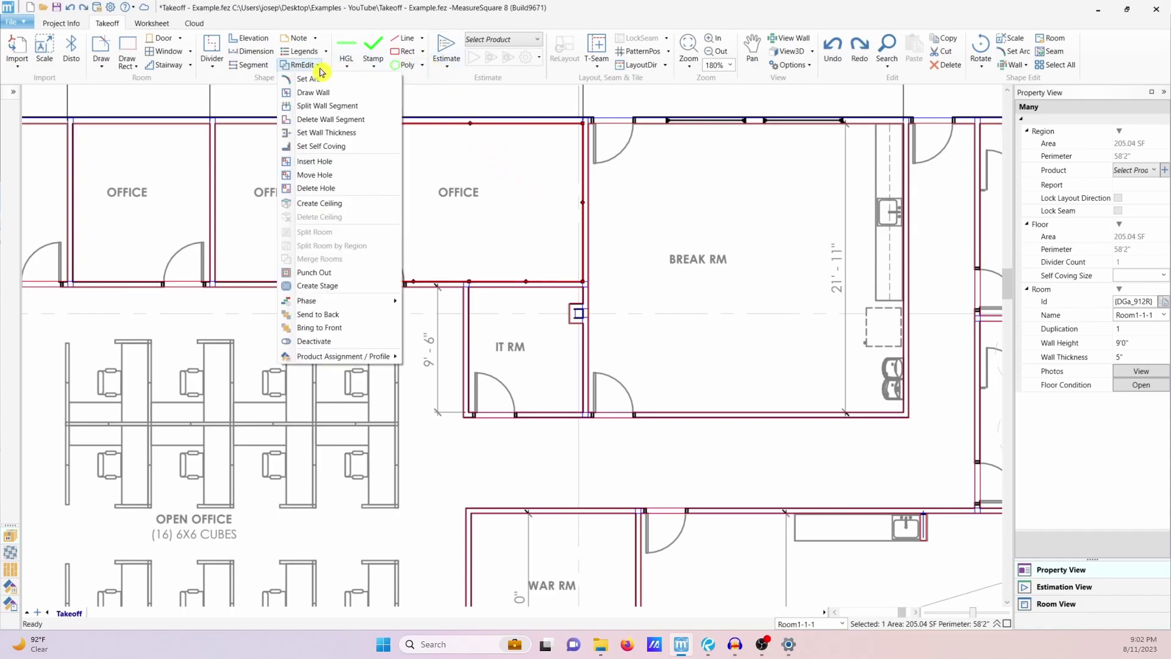
{"action": "left_click", "coordinate": [330, 120]}
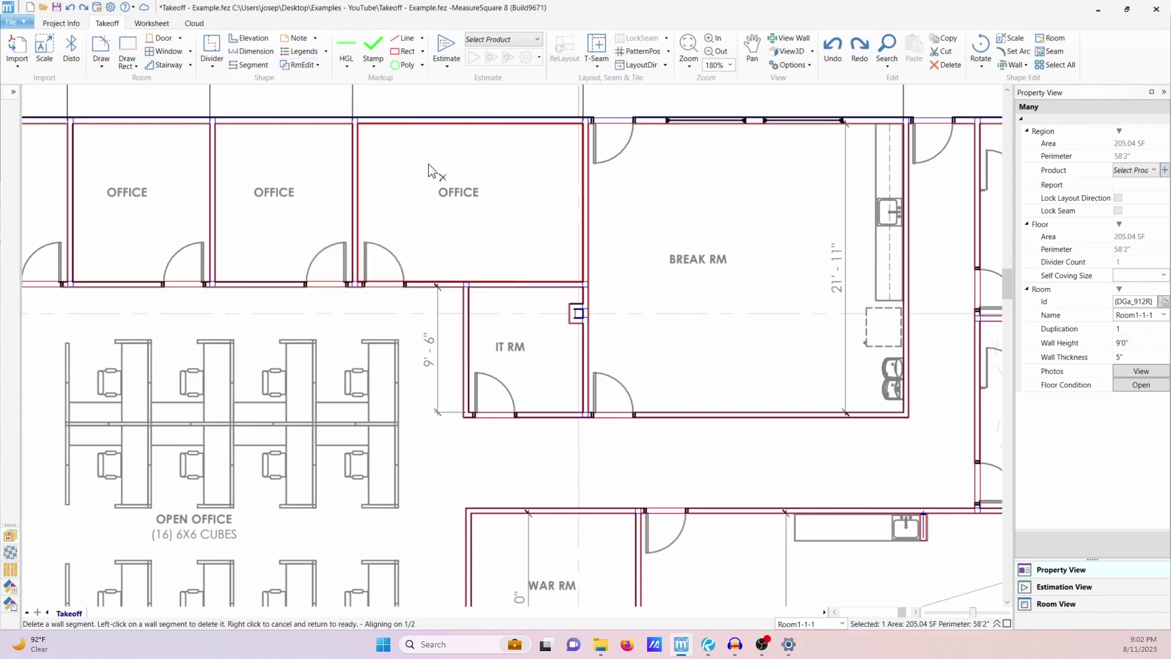
{"action": "left_click", "coordinate": [383, 284]}
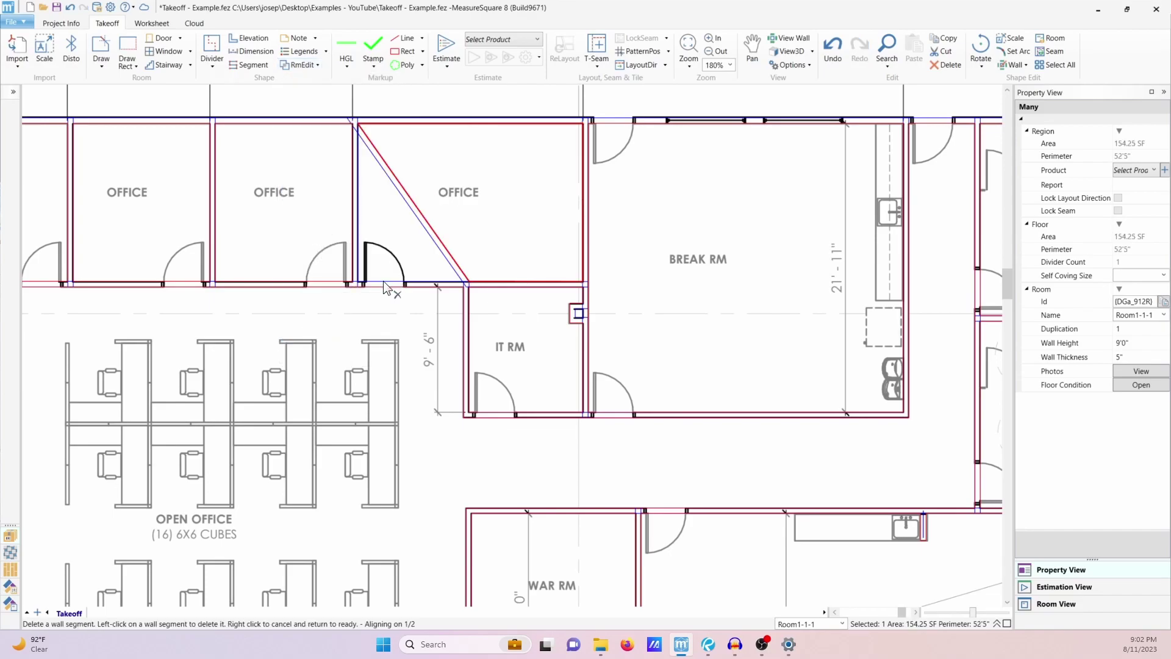
{"action": "right_click", "coordinate": [519, 244]}
{"action": "scroll", "coordinate": [465, 283], "scroll_direction": "up", "scroll_amount": 1}
{"action": "scroll", "coordinate": [466, 282], "scroll_direction": "up", "scroll_amount": 1}
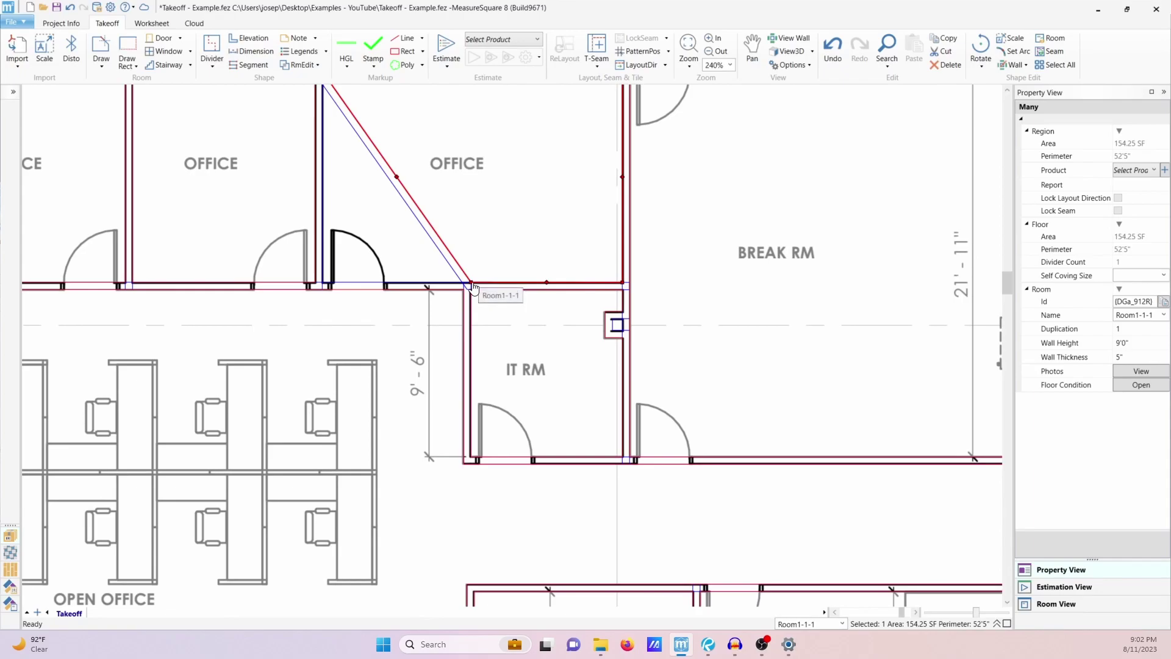
{"action": "left_click_drag", "start_coordinate": [474, 286], "coordinate": [332, 281]}
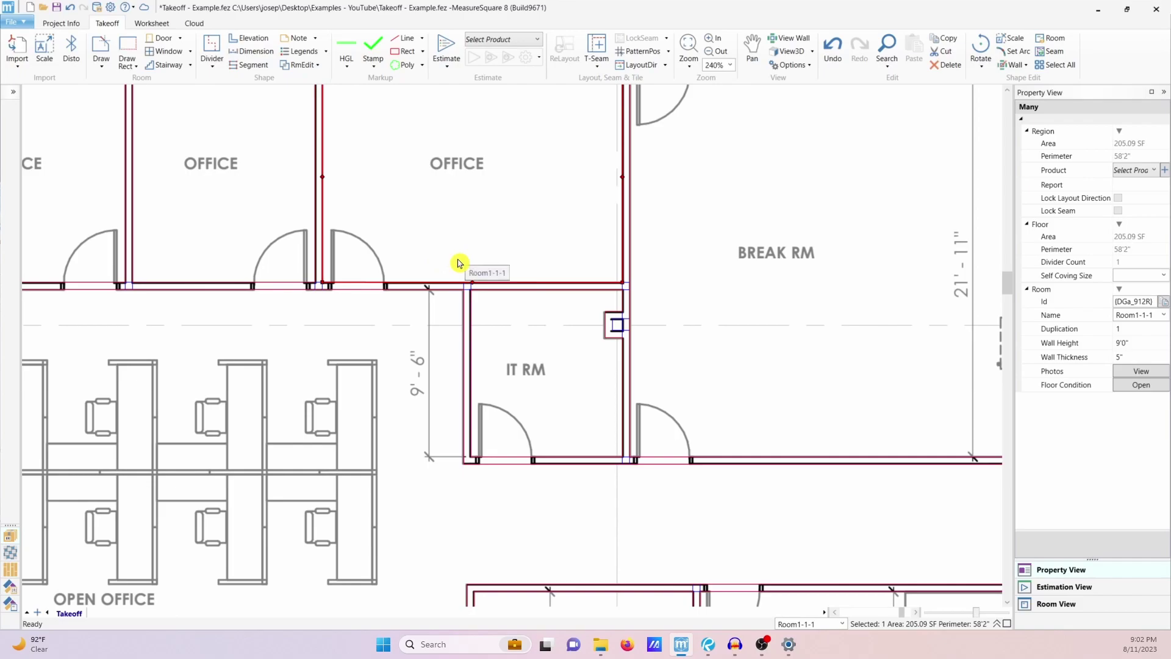
{"action": "key", "text": "ctrl+z"}
{"action": "key", "text": "ctrl+y"}
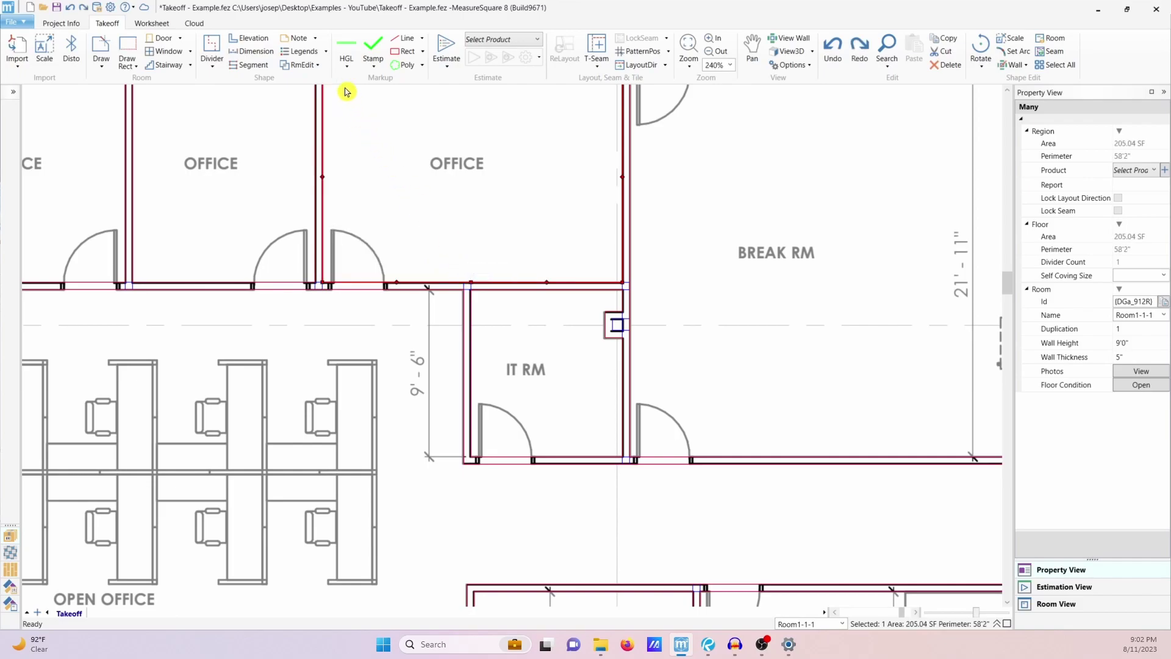
Delete the redundant lower wall segment of the office above the IT room, along the part shared with the IT room
{"action": "left_click", "coordinate": [317, 73]}
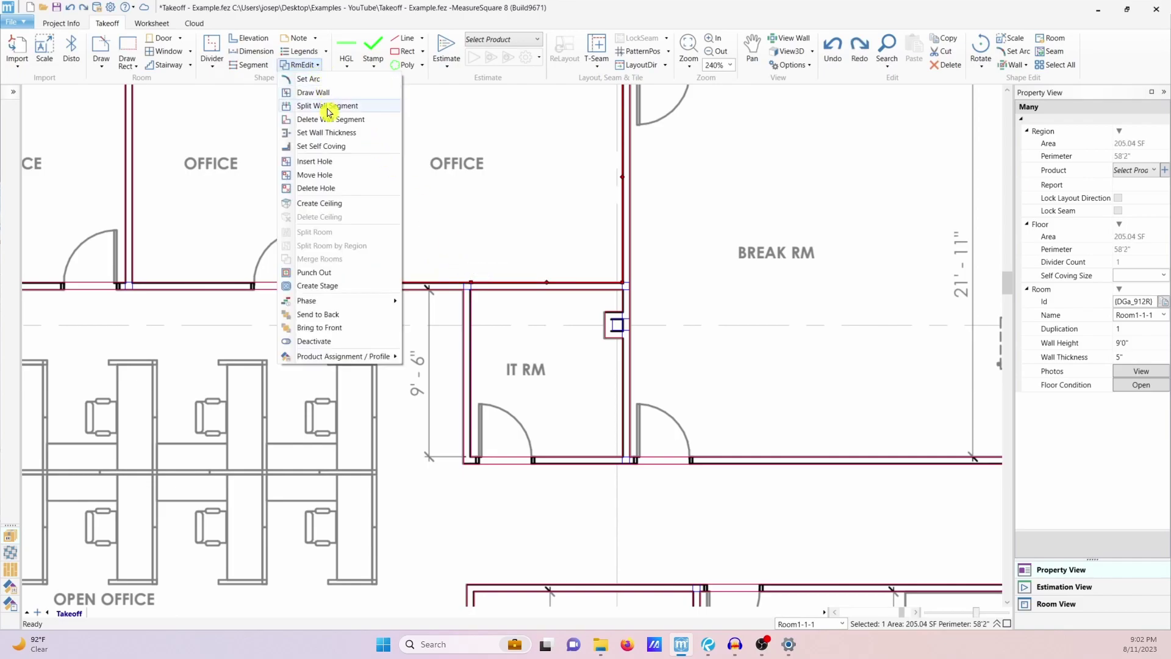
{"action": "left_click", "coordinate": [373, 121]}
{"action": "left_click", "coordinate": [551, 281]}
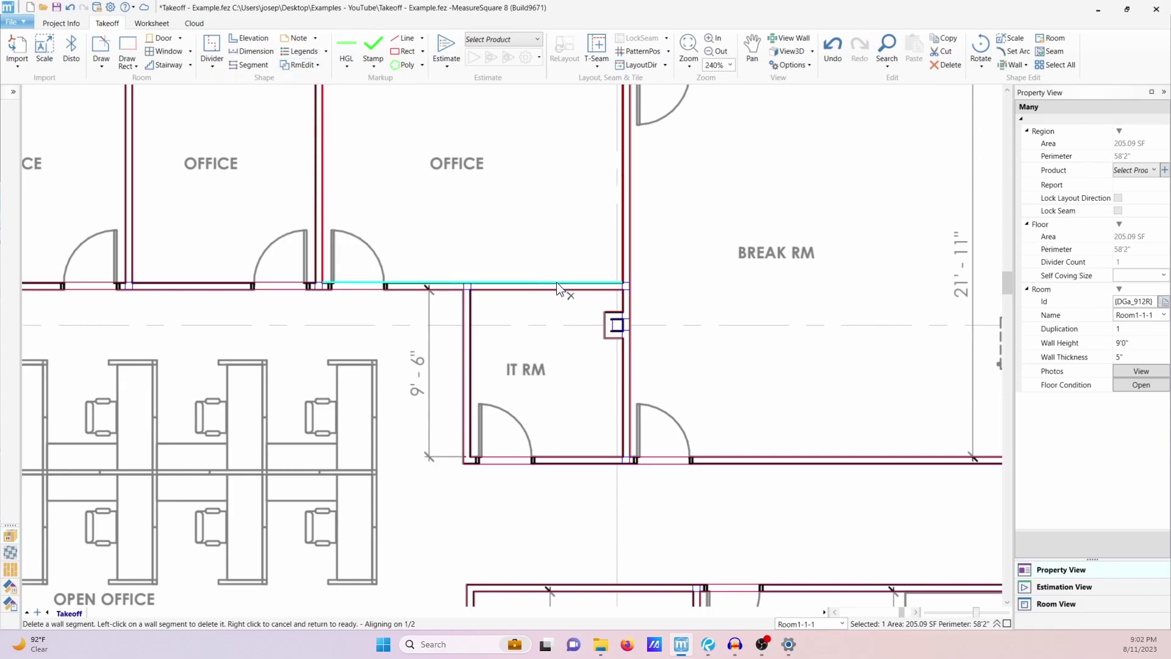
Delete the redundant segment in the upper wall of the office beside the 13'-0" dimension and select that office
{"action": "scroll", "coordinate": [555, 211], "scroll_direction": "down", "scroll_amount": 3}
{"action": "scroll", "coordinate": [205, 393], "scroll_direction": "up", "scroll_amount": 4}
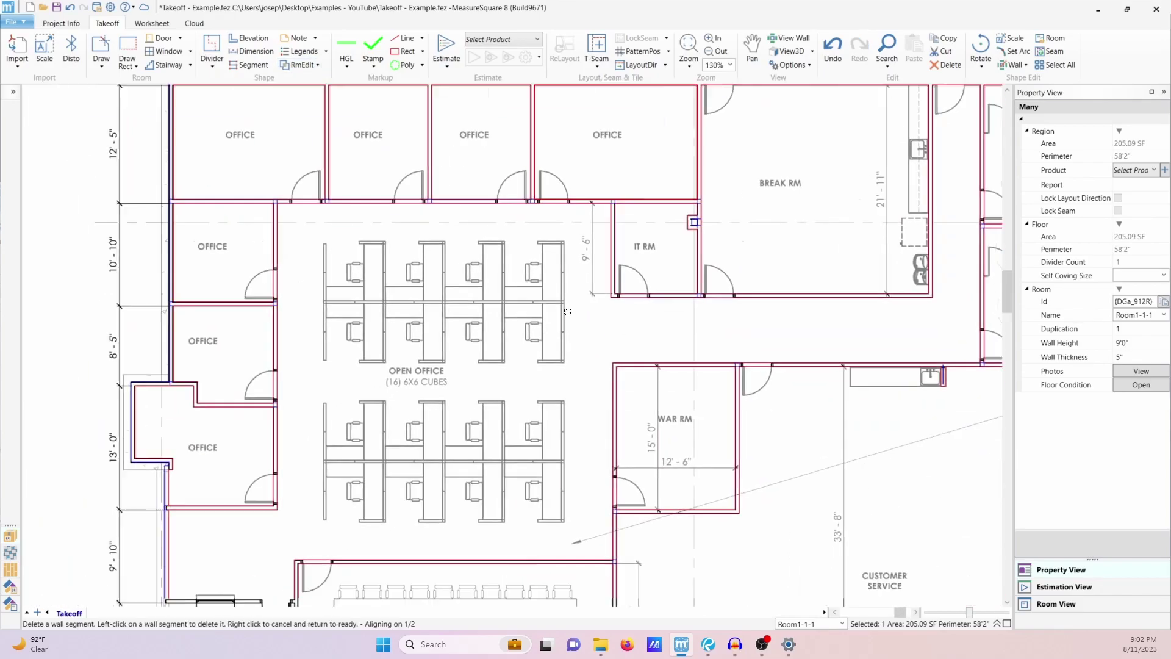
{"action": "scroll", "coordinate": [210, 377], "scroll_direction": "up", "scroll_amount": 3}
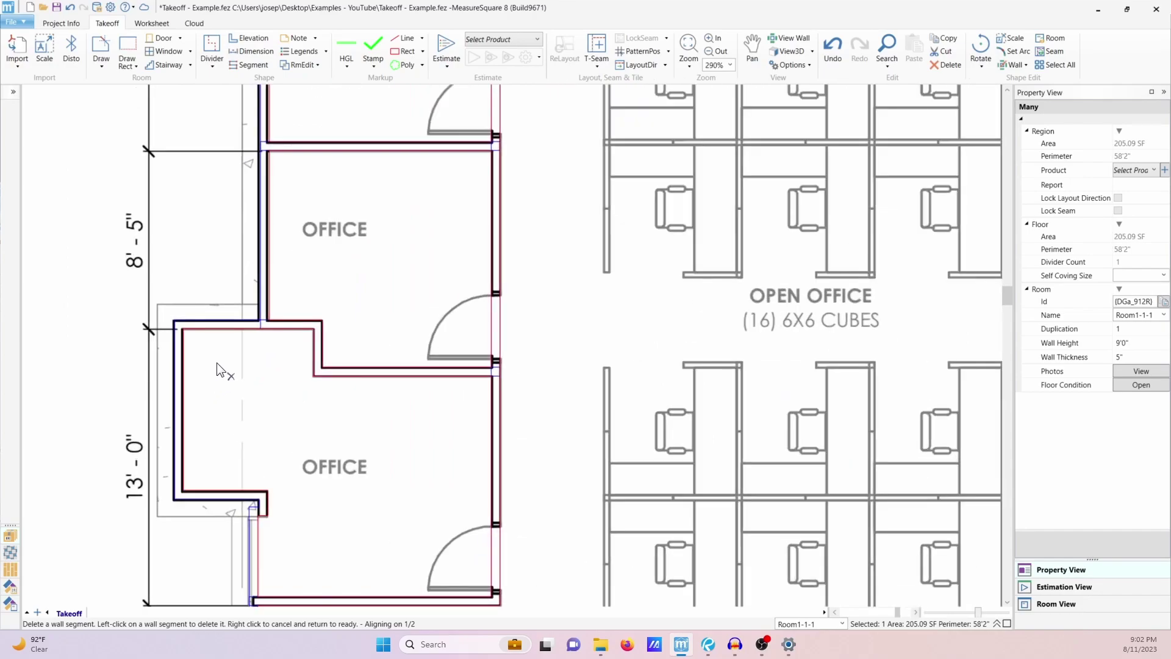
{"action": "left_click", "coordinate": [212, 330]}
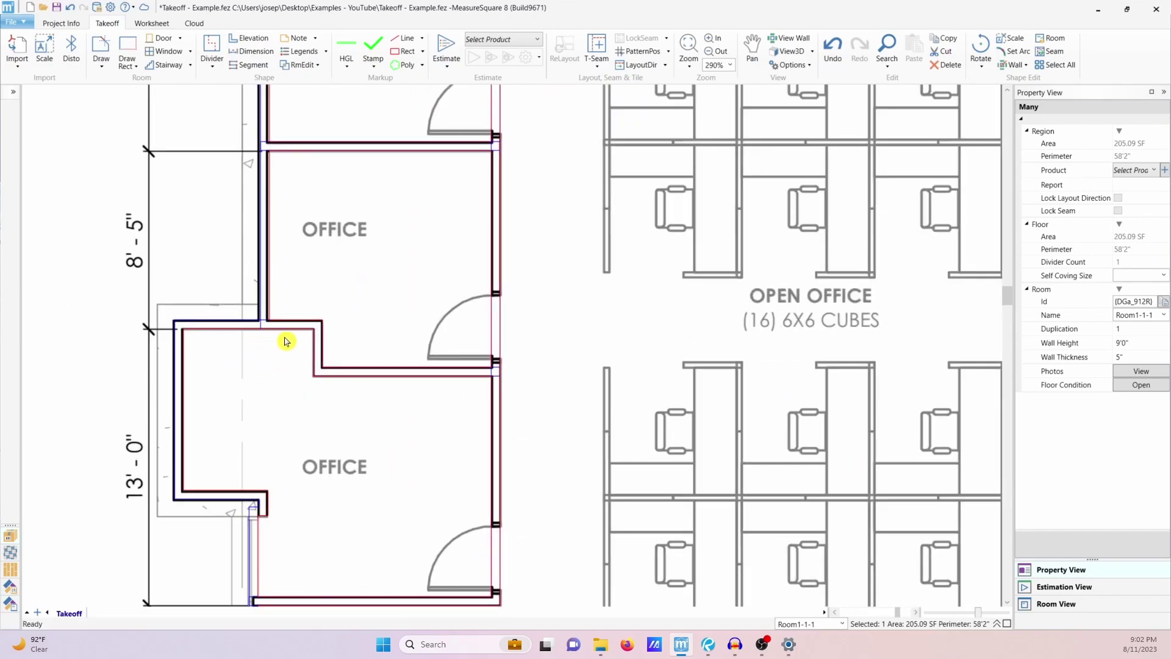
{"action": "scroll", "coordinate": [314, 438], "scroll_direction": "down", "scroll_amount": 2}
{"action": "scroll", "coordinate": [314, 438], "scroll_direction": "down", "scroll_amount": 3}
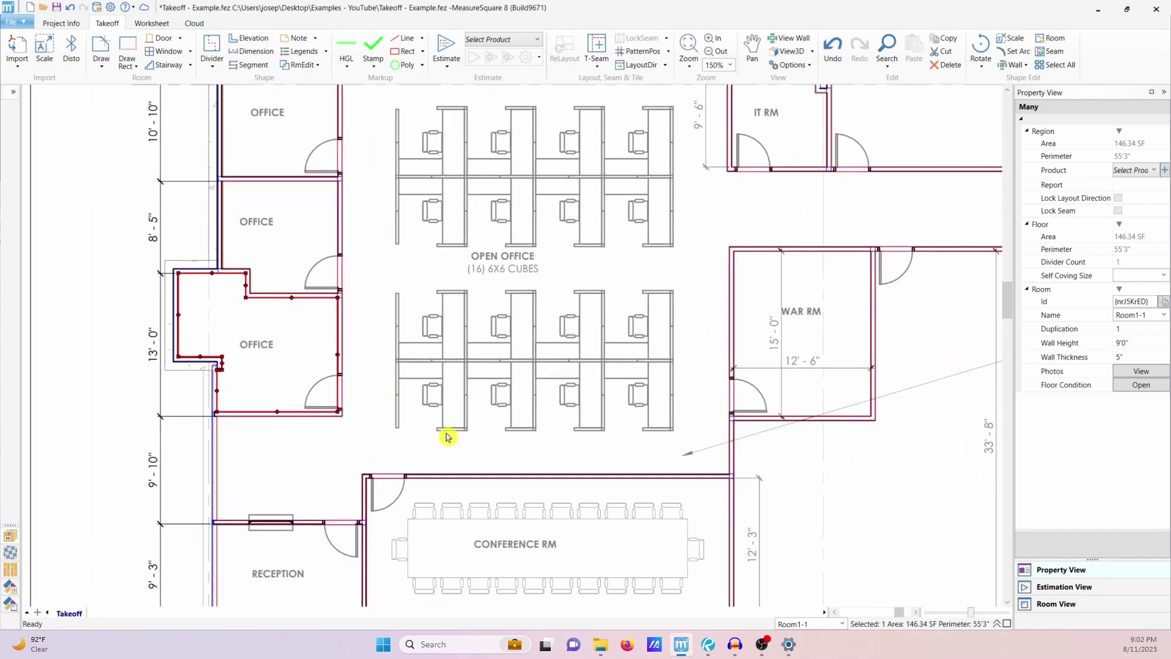
Select the conference room and delete the redundant segment of its lower wall along the storage room doorway
{"action": "middle_click_drag", "start_coordinate": [541, 486], "coordinate": [482, 413]}
{"action": "scroll", "coordinate": [485, 396], "scroll_direction": "up", "scroll_amount": 2}
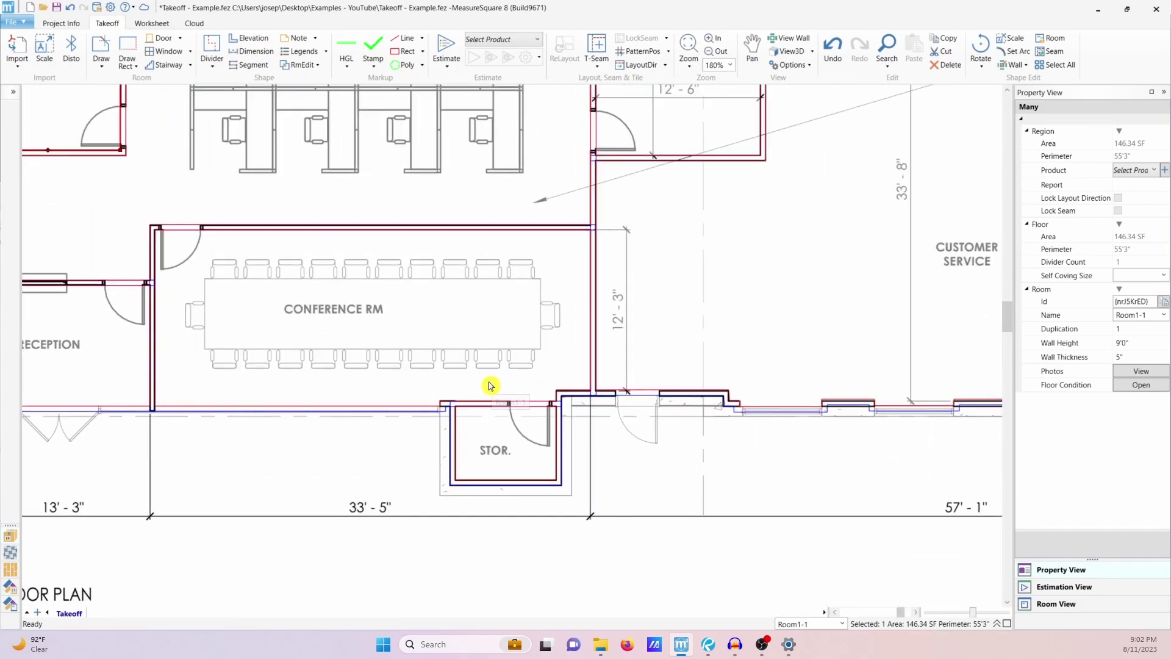
{"action": "left_click", "coordinate": [489, 385]}
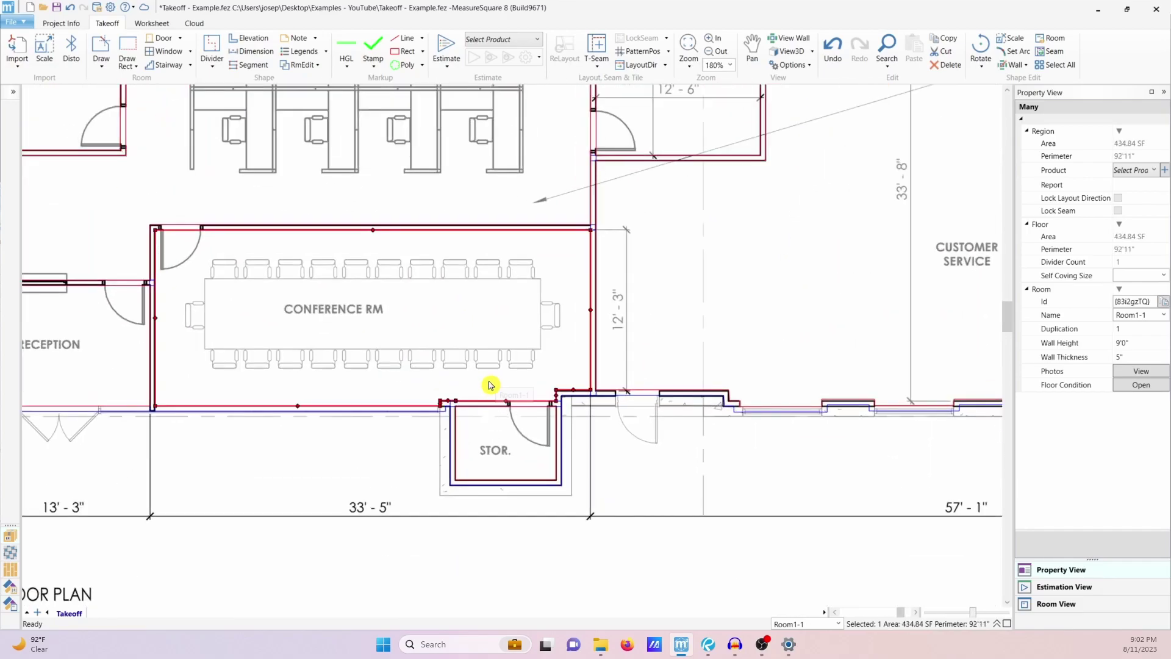
{"action": "left_click", "coordinate": [316, 66]}
{"action": "left_click", "coordinate": [331, 118]}
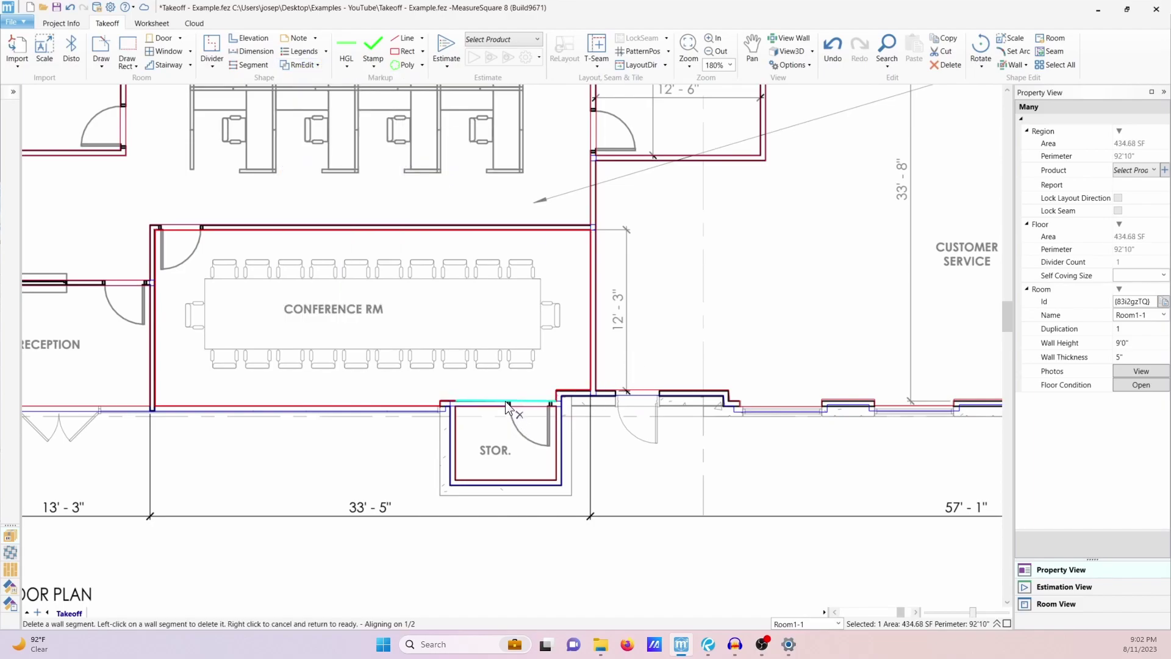
{"action": "left_click", "coordinate": [515, 397]}
{"action": "scroll", "coordinate": [516, 426], "scroll_direction": "down", "scroll_amount": 5}
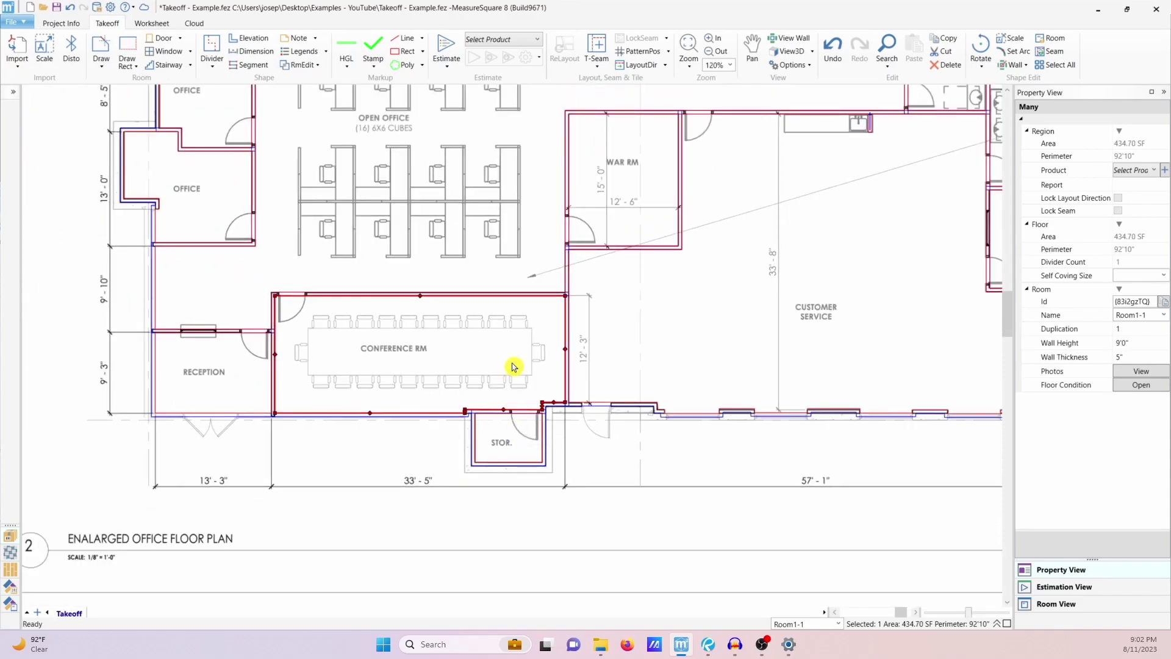
Examine the traced floor plan, select all of its rooms together to check their combined area, and clear the selection
{"action": "middle_click_drag", "start_coordinate": [512, 365], "coordinate": [488, 397]}
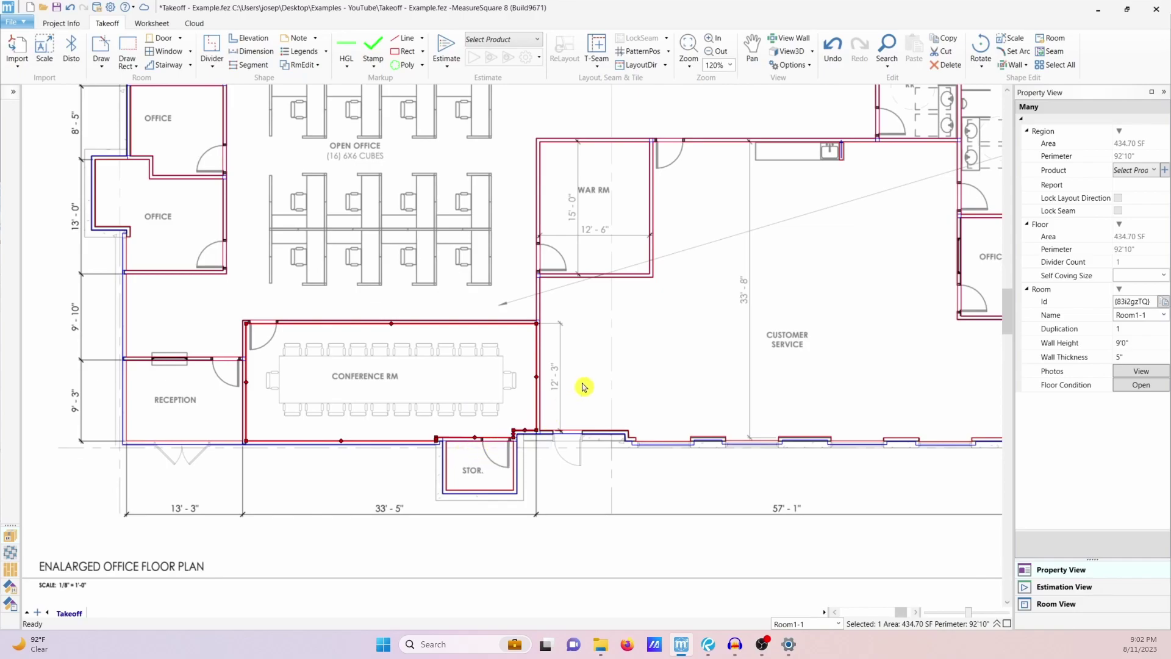
{"action": "scroll", "coordinate": [129, 163], "scroll_direction": "up", "scroll_amount": 5}
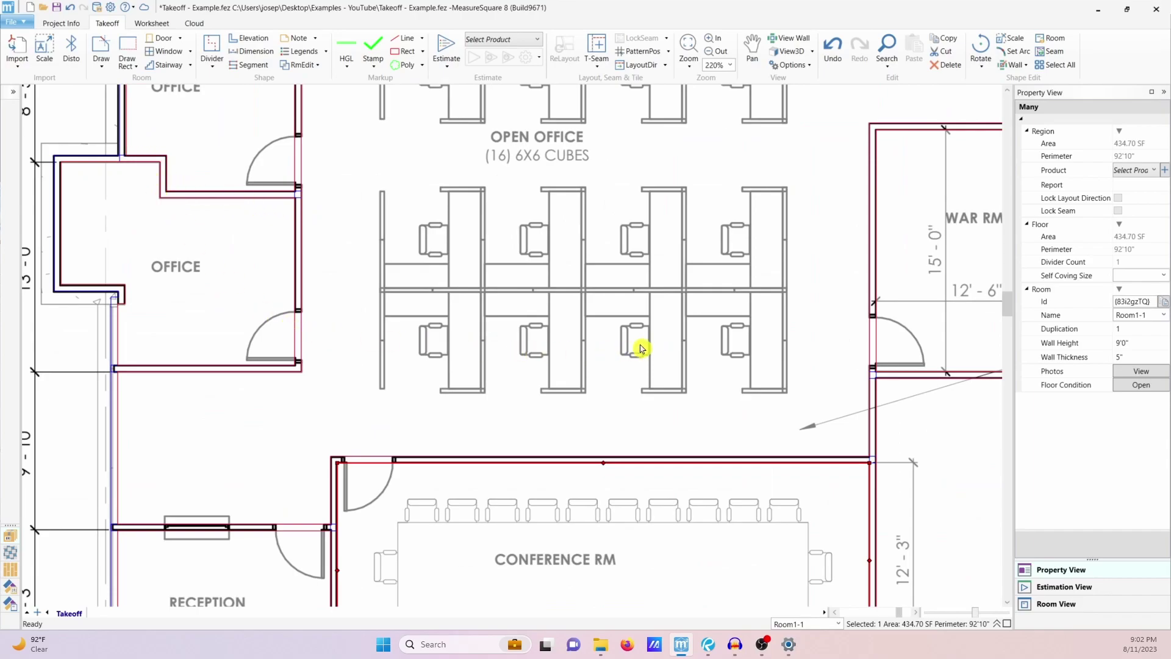
{"action": "scroll", "coordinate": [651, 345], "scroll_direction": "down", "scroll_amount": 4}
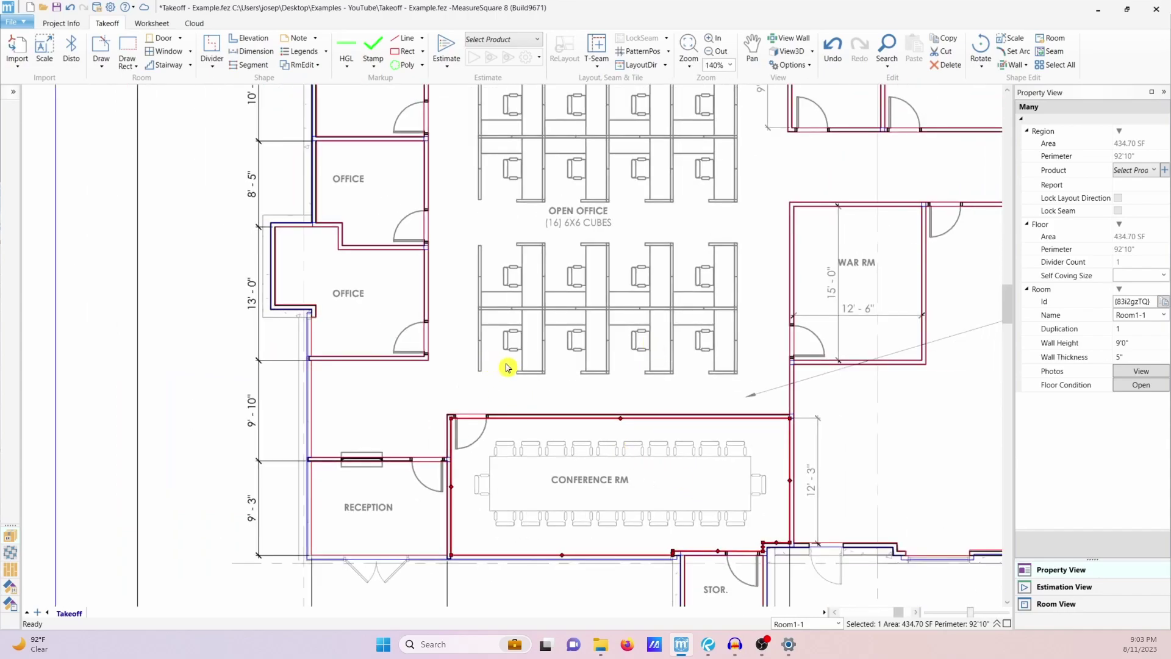
{"action": "scroll", "coordinate": [503, 365], "scroll_direction": "down", "scroll_amount": 2}
{"action": "scroll", "coordinate": [507, 367], "scroll_direction": "down", "scroll_amount": 1}
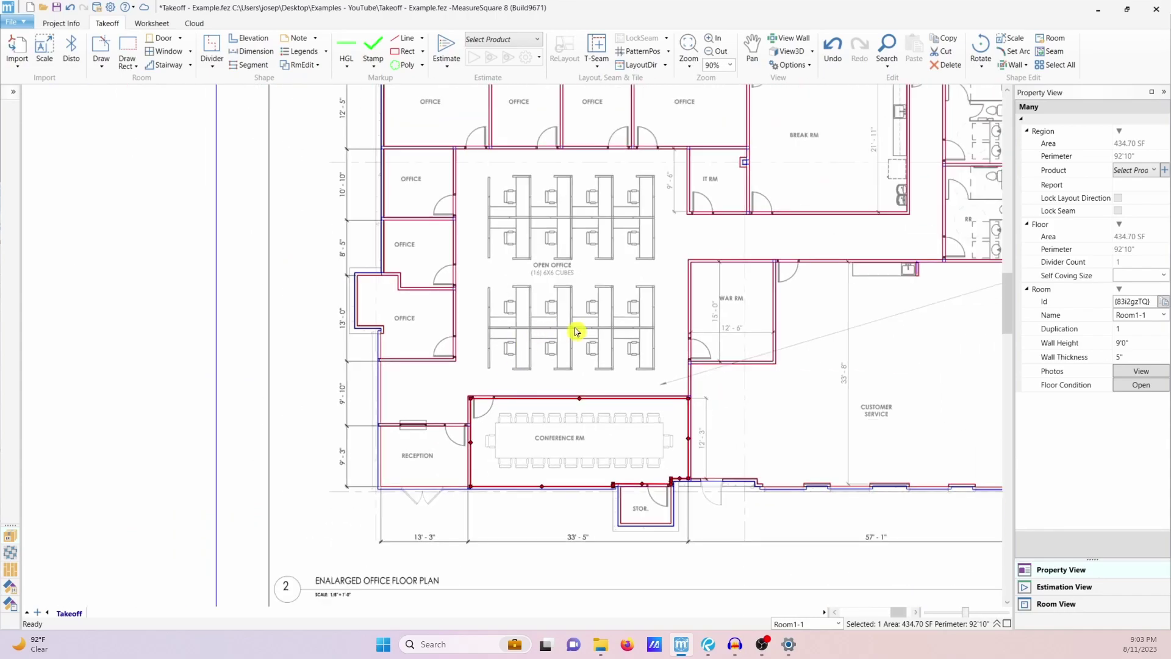
{"action": "scroll", "coordinate": [462, 365], "scroll_direction": "down", "scroll_amount": 3}
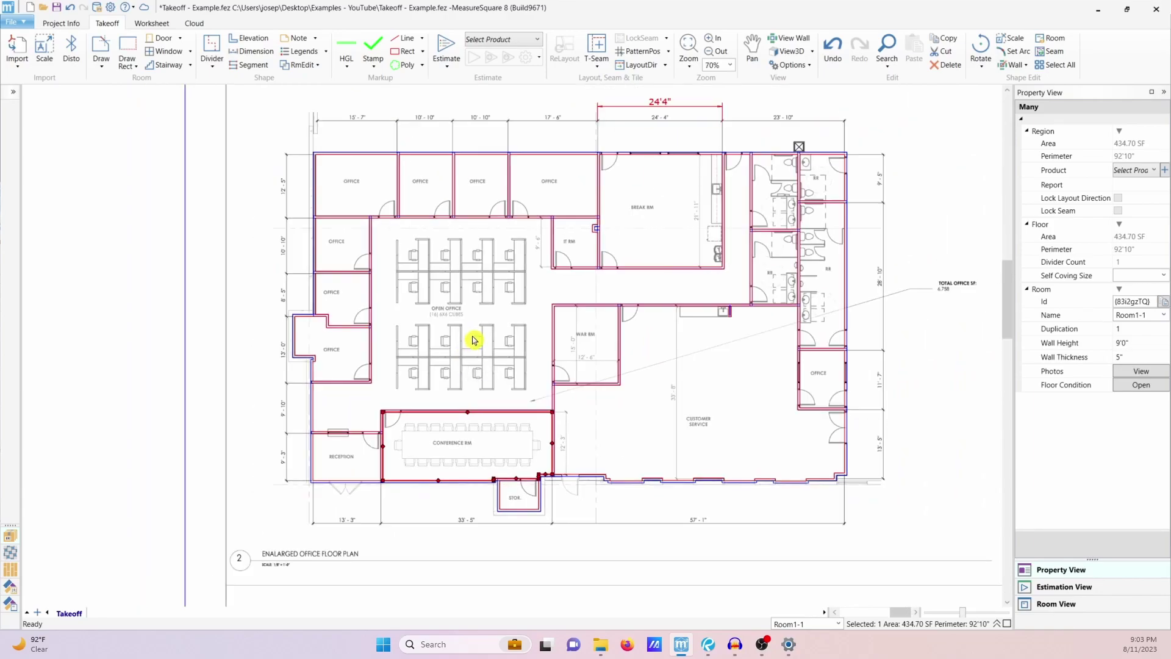
{"action": "right_click", "coordinate": [208, 286]}
{"action": "left_click", "coordinate": [211, 251]}
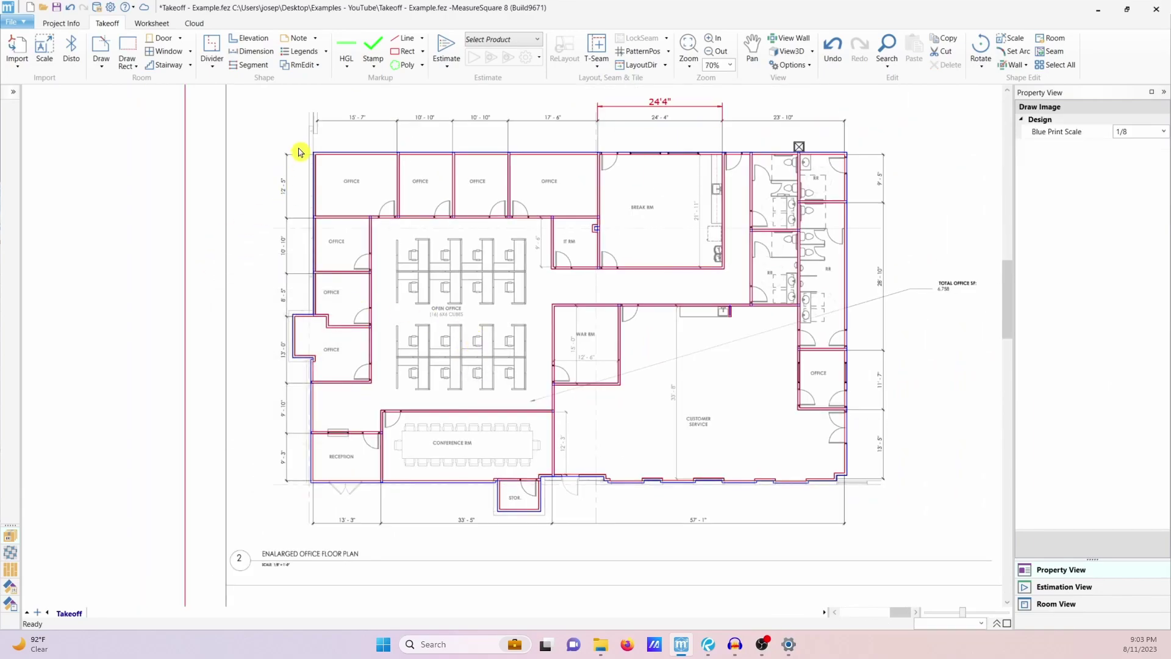
{"action": "left_click_drag", "start_coordinate": [273, 133], "coordinate": [875, 545]}
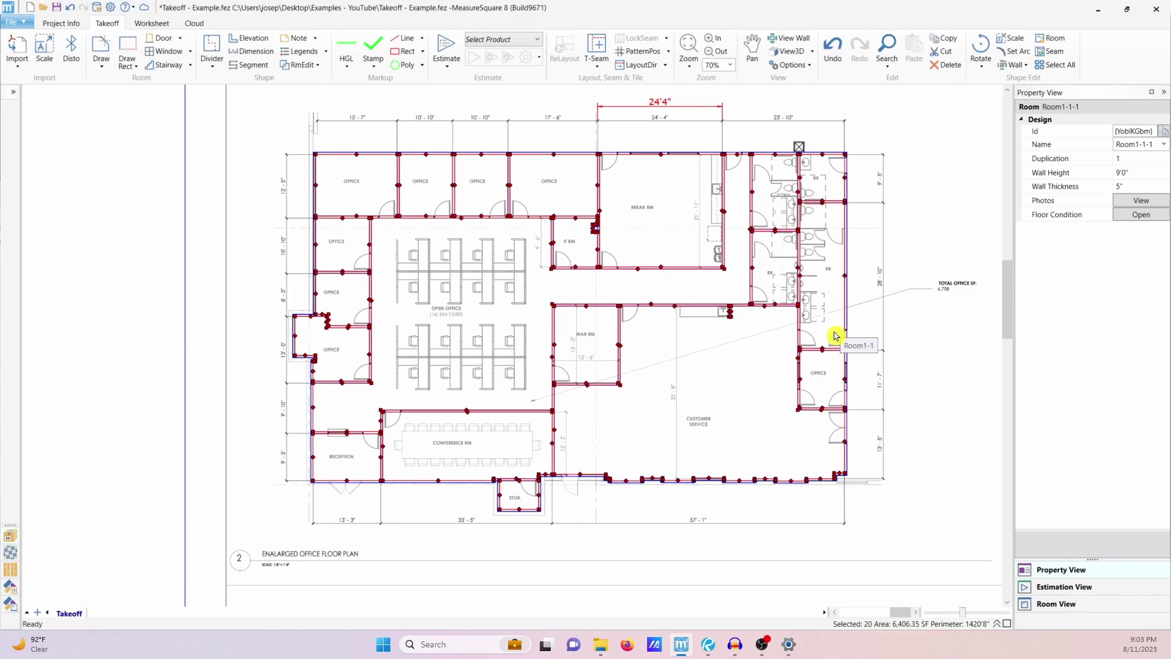
{"action": "left_click", "coordinate": [259, 385]}
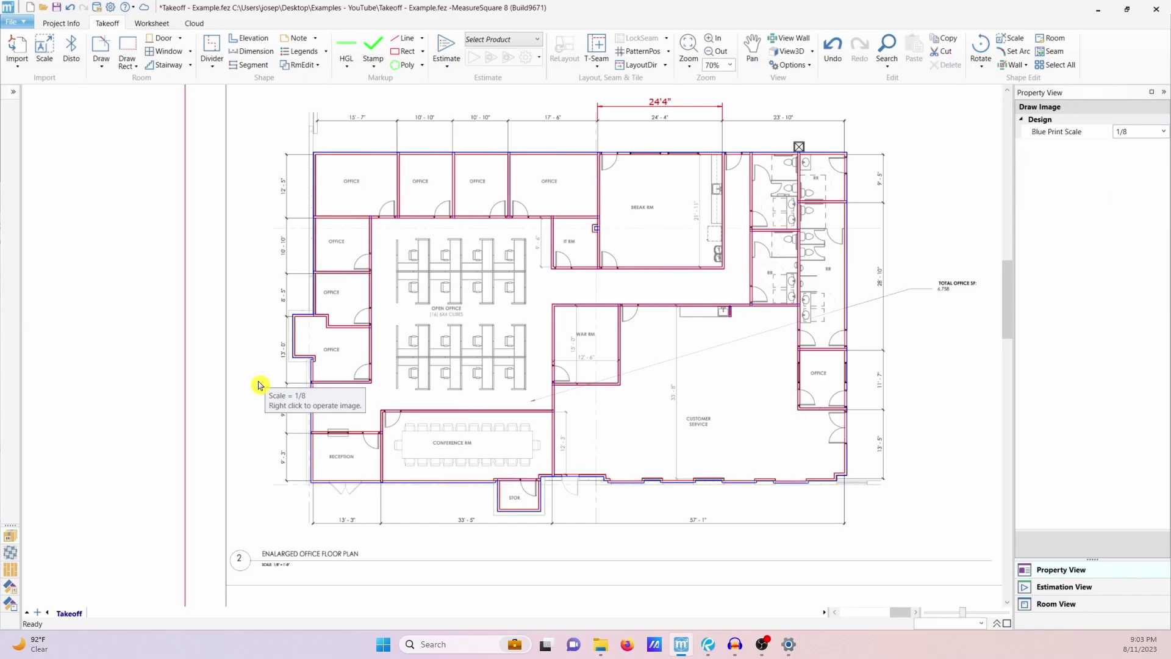